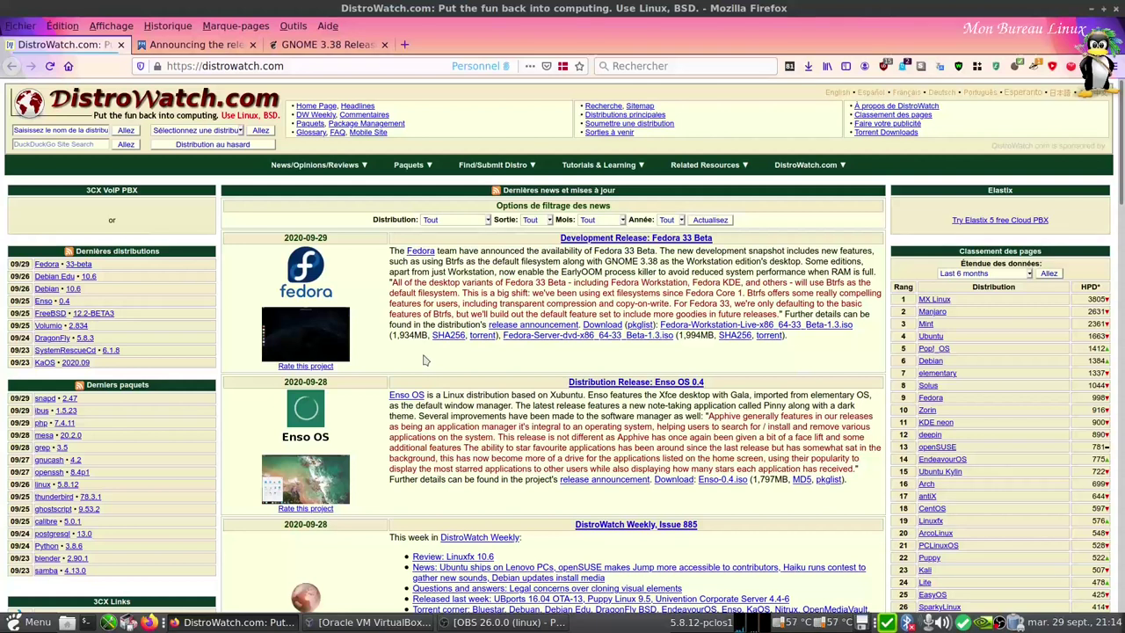
# - Look over the Fedora 33 Beta announcement and the GNOME 3.38 release notes, and return to the DistroWatch page
pyautogui.click(202, 45)
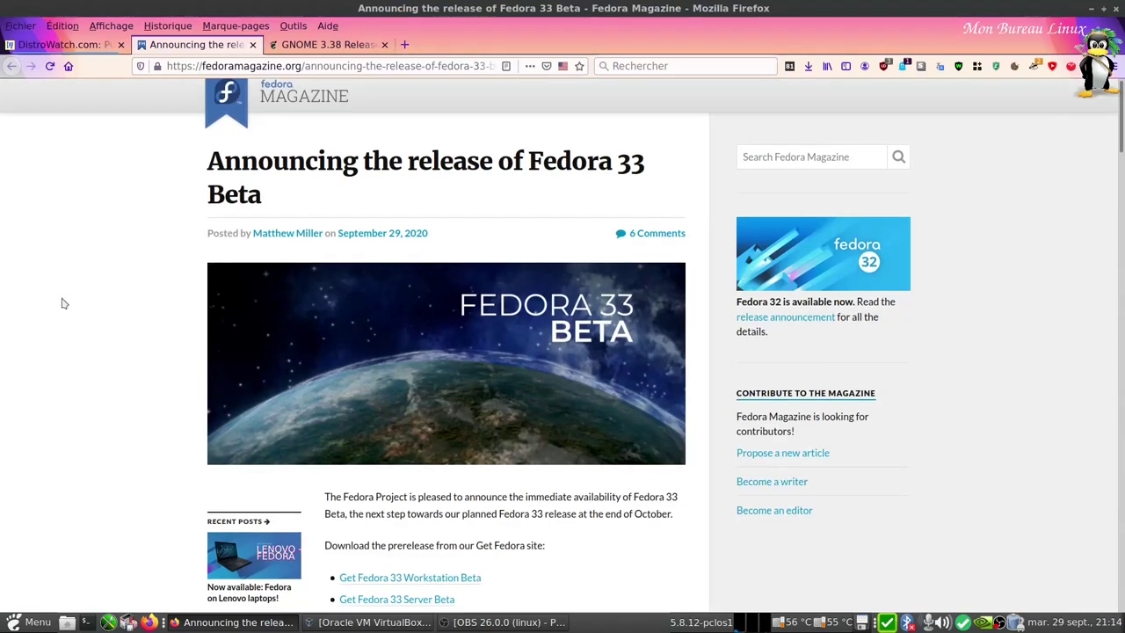
pyautogui.scroll(-5, 91, 322)
pyautogui.scroll(5, 94, 330)
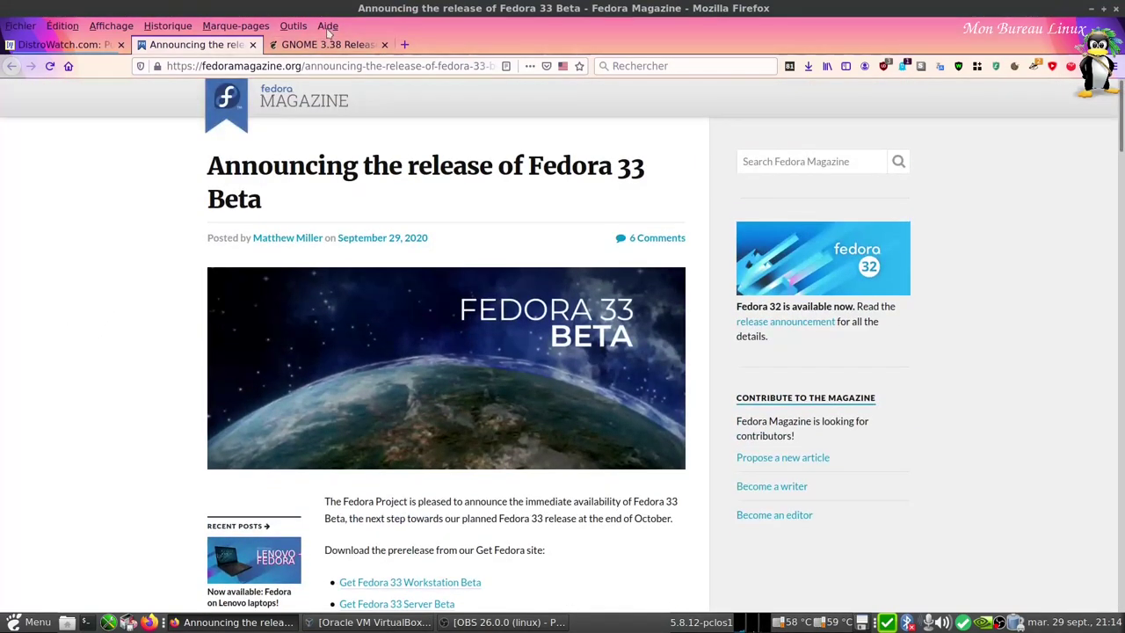
pyautogui.click(332, 48)
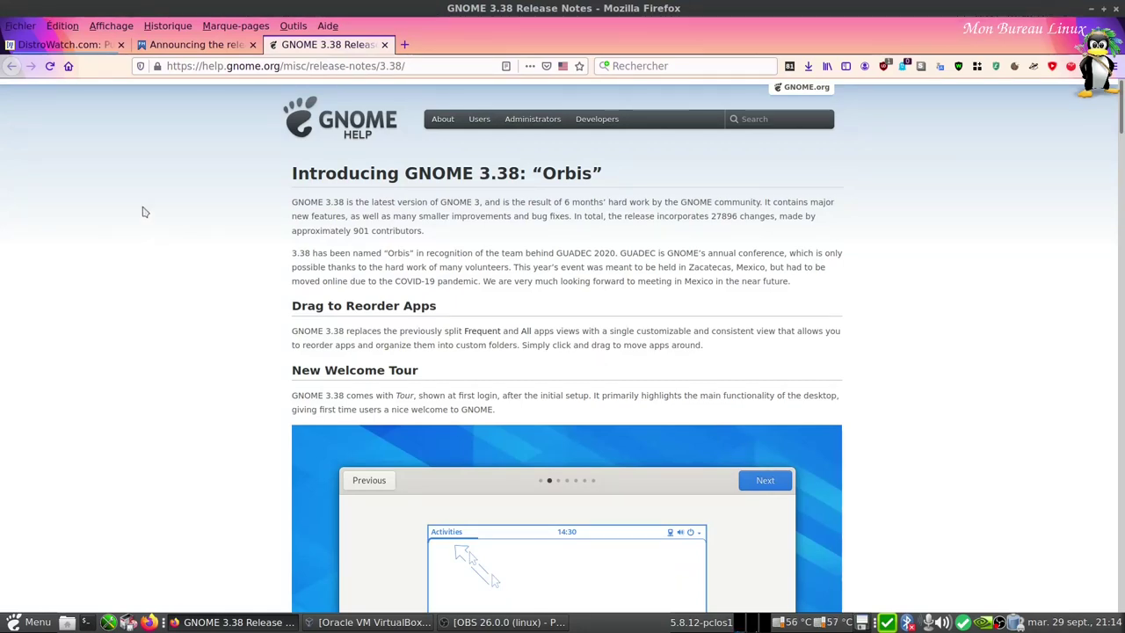
pyautogui.scroll(-4, 200, 416)
pyautogui.scroll(-7, 200, 417)
pyautogui.scroll(14, 246, 220)
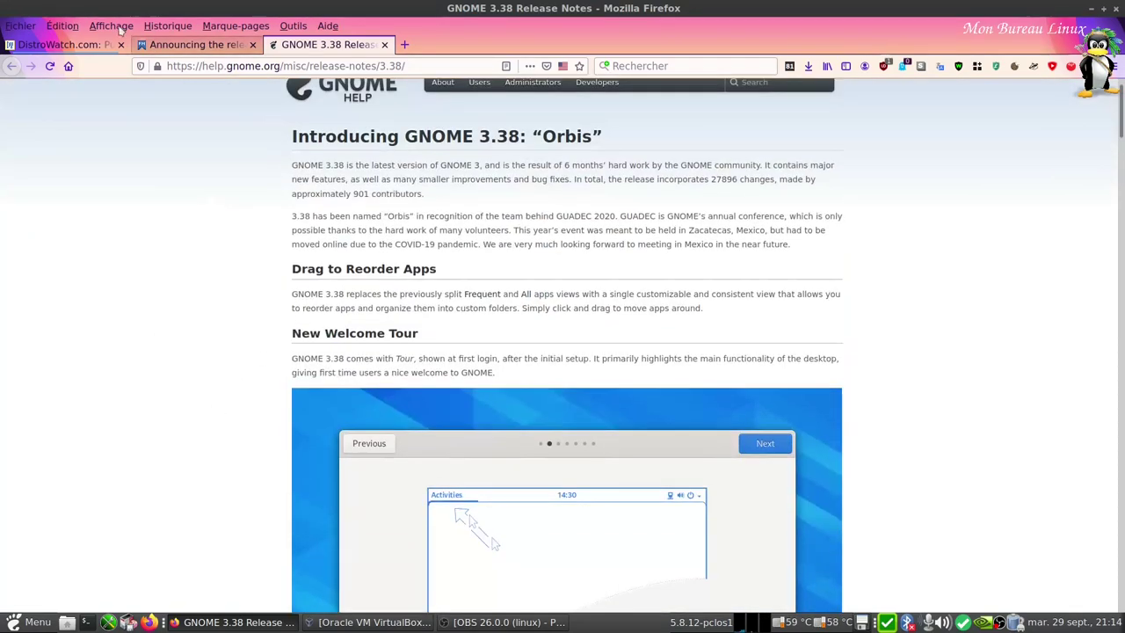
pyautogui.click(79, 44)
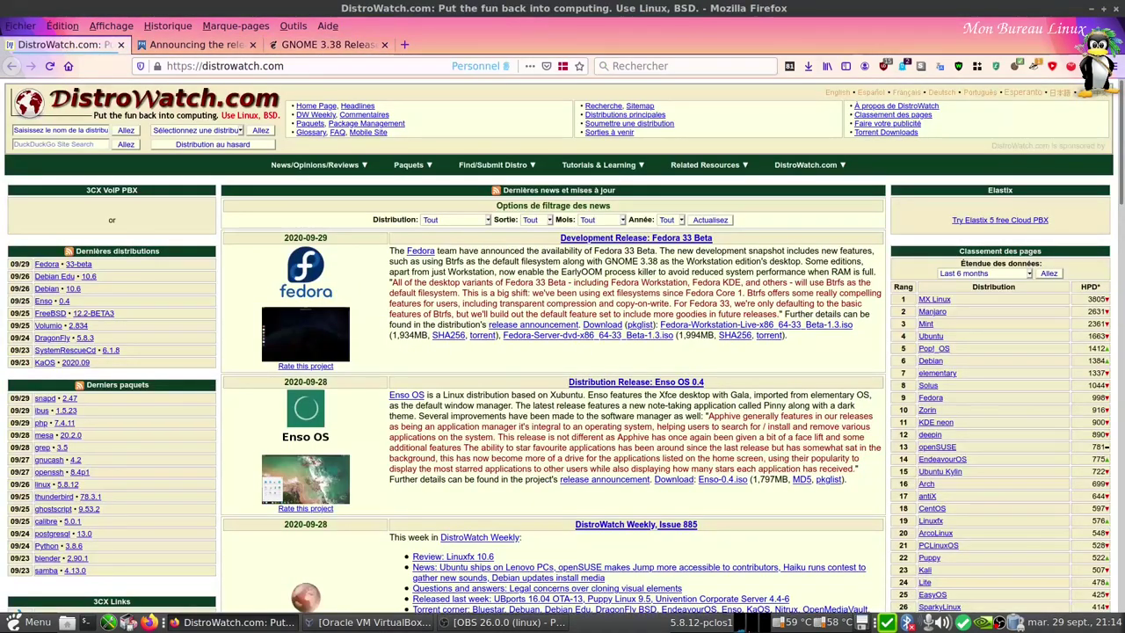
# - Switch to VirtualBox and start the Fedora 33 beta GNOME 3.38 machine with Fedora-Workstation-Live-x86_64-33_Beta-1.3.iso as the startup disk
pyautogui.click(1091, 9)
pyautogui.click(387, 622)
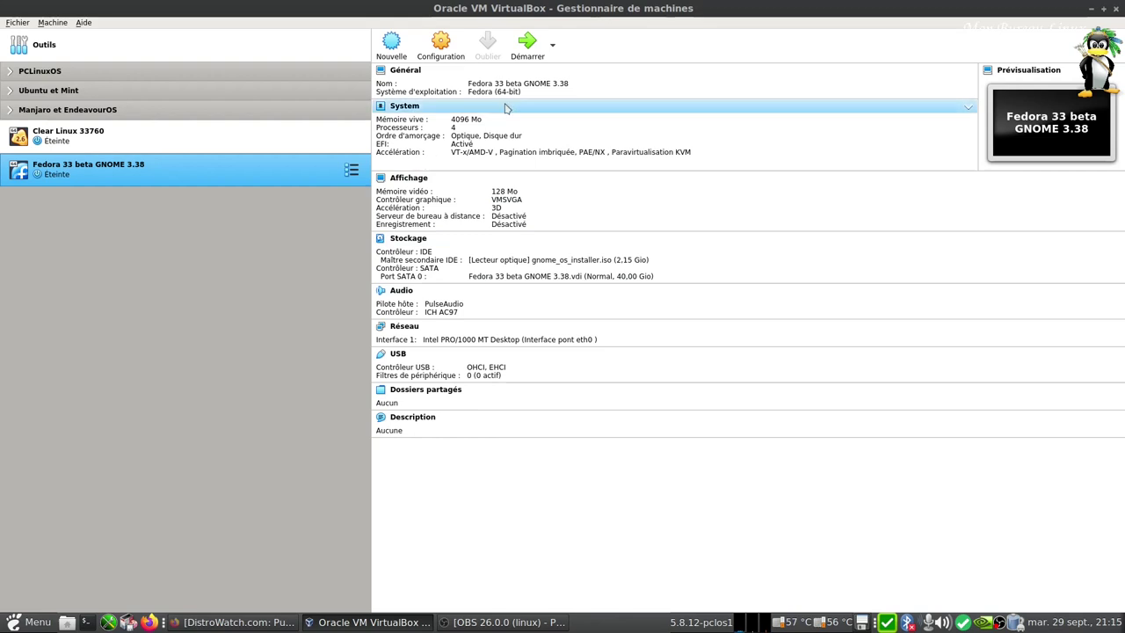
pyautogui.click(528, 51)
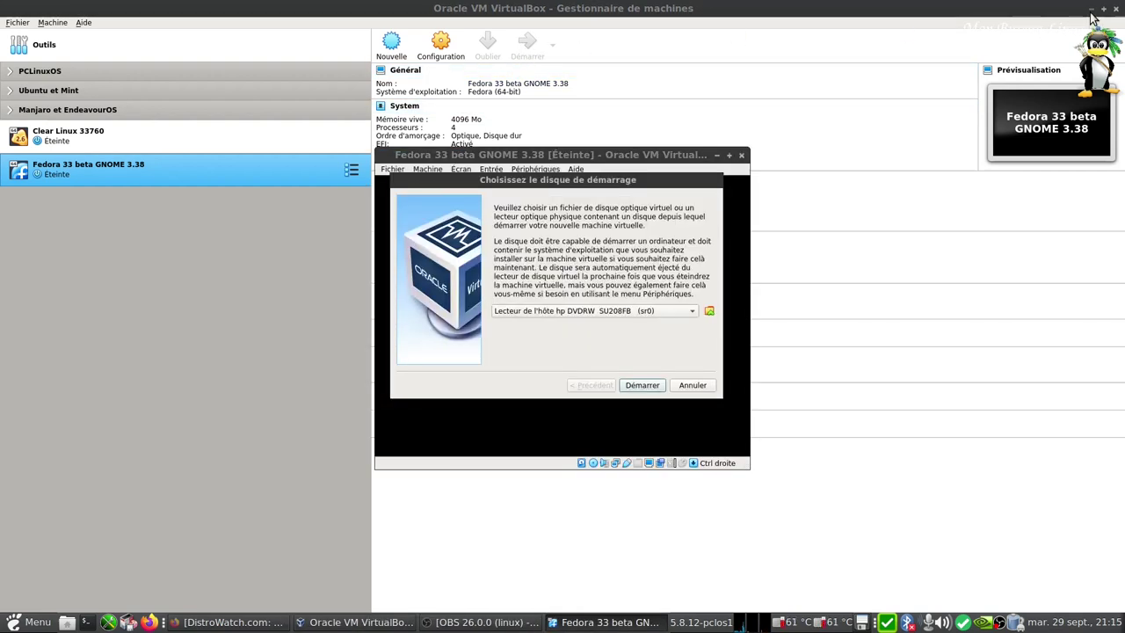
pyautogui.click(1091, 11)
pyautogui.click(572, 310)
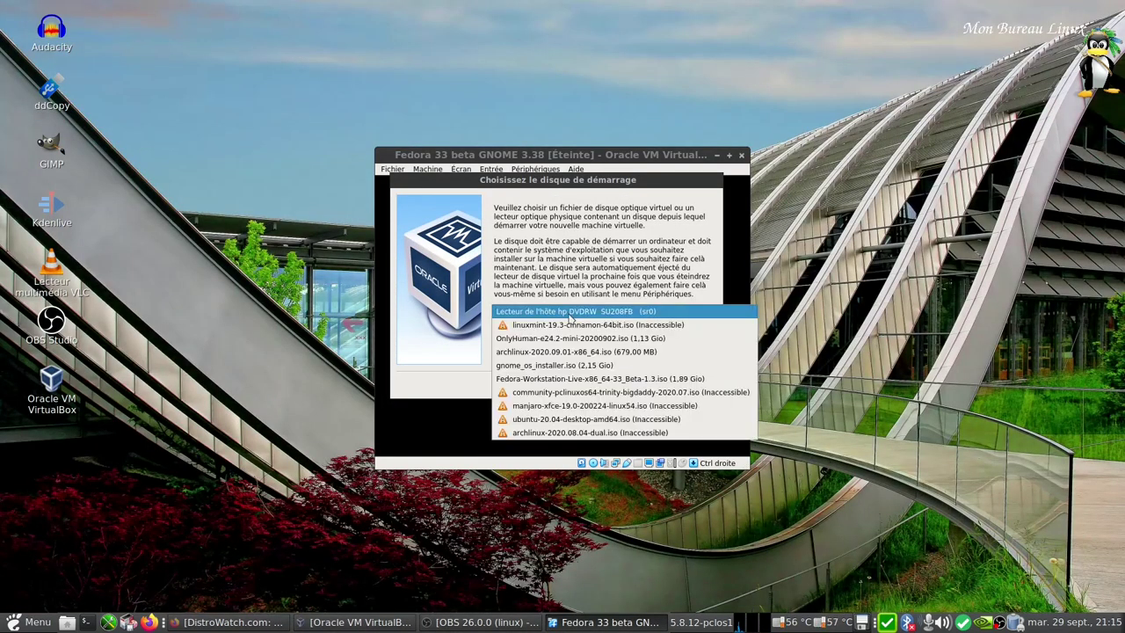
pyautogui.click(559, 381)
pyautogui.click(644, 387)
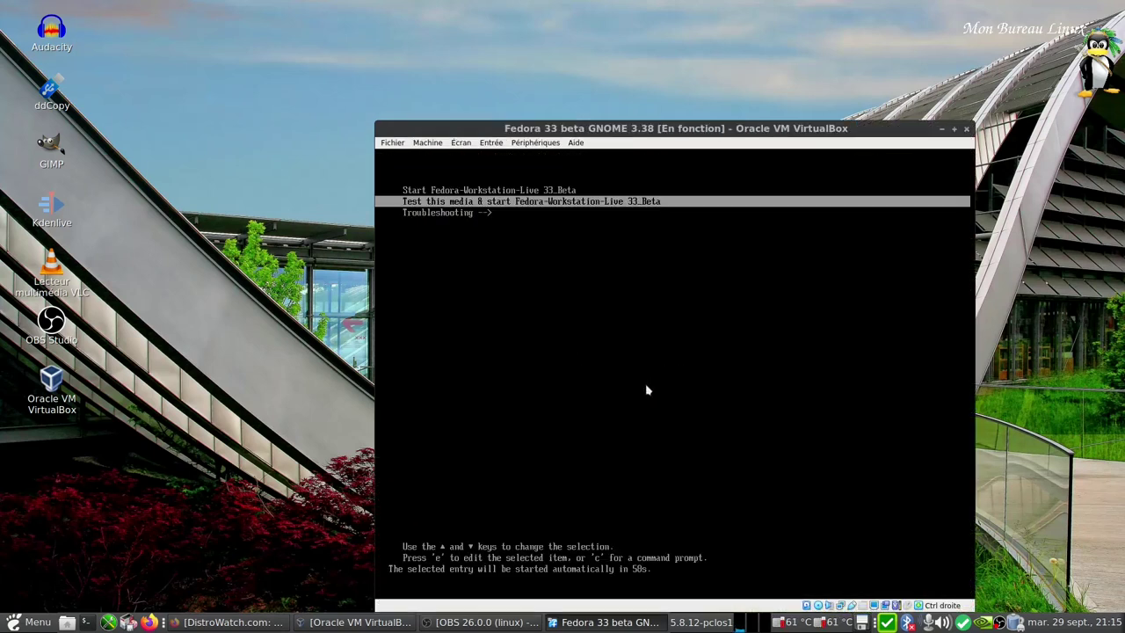
# - Boot Fedora-Workstation-Live 33_Beta without the media test and show the virtual machine in full screen
pyautogui.press('Up')
pyautogui.press('Return')
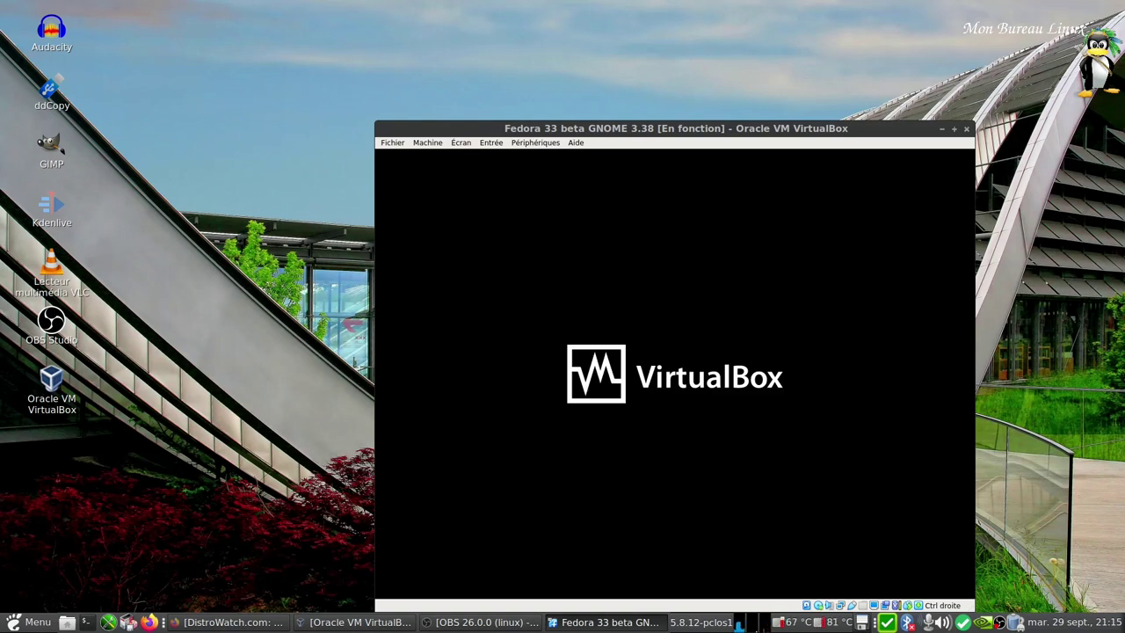
pyautogui.hotkey('ctrl', 'f')
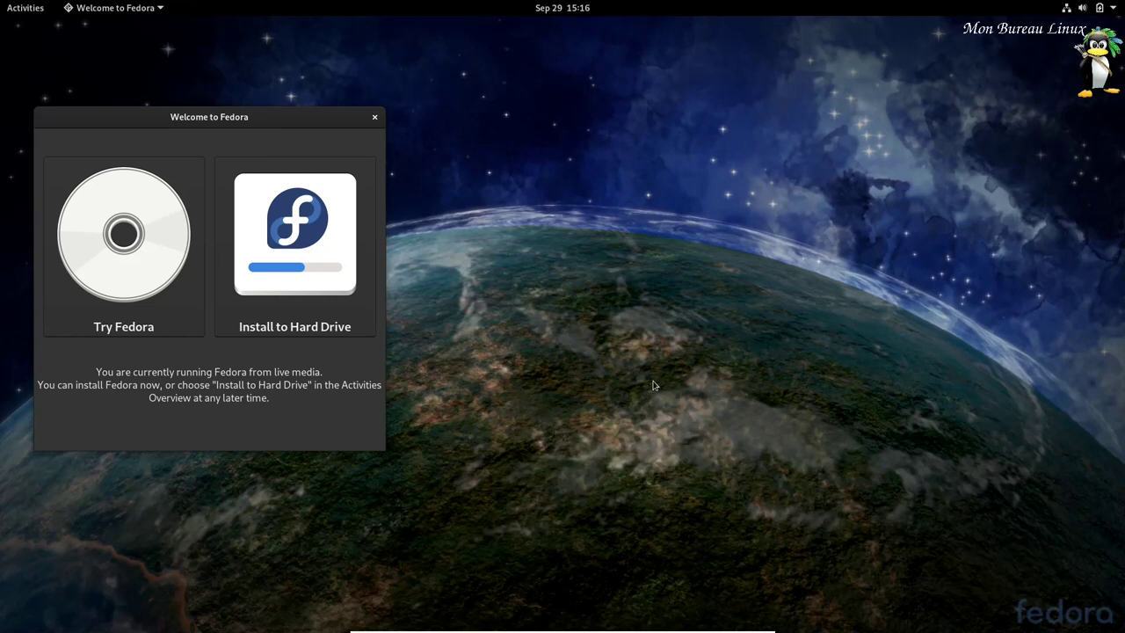
# - Launch the hard drive installer, keep Français (France) as the installation language, and accept the pre-release risks
pyautogui.click(310, 253)
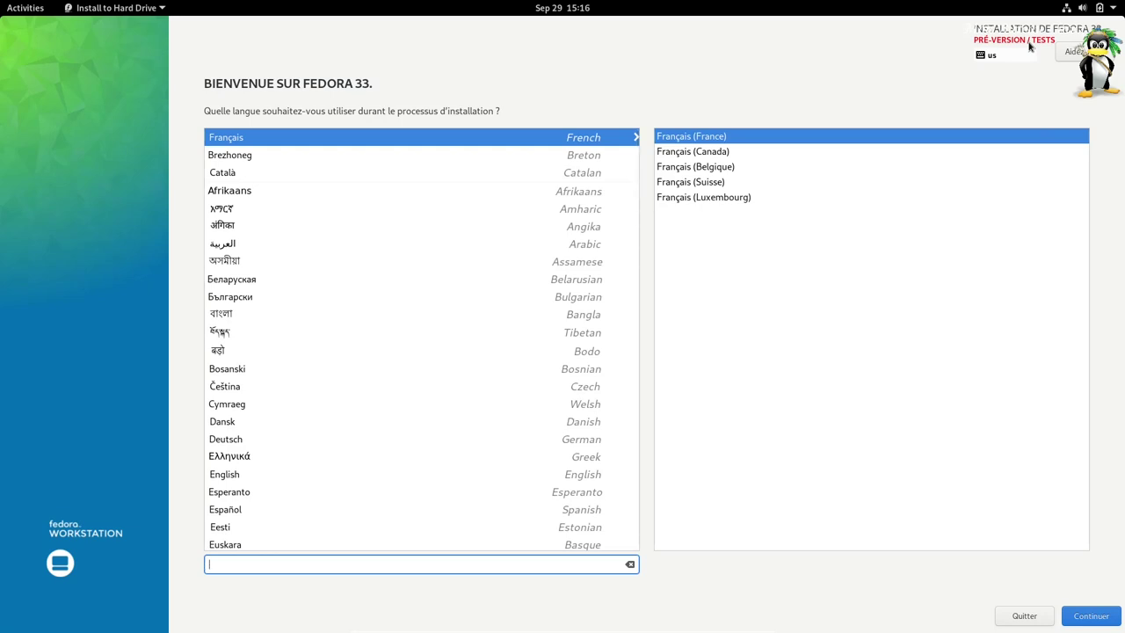
pyautogui.click(1095, 618)
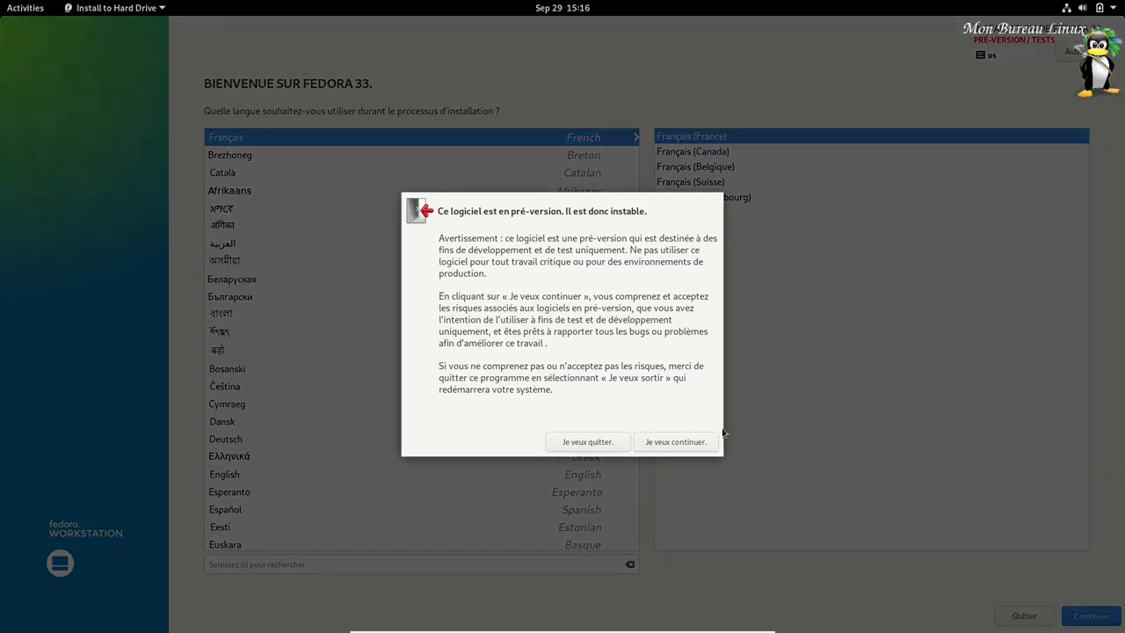
pyautogui.click(691, 445)
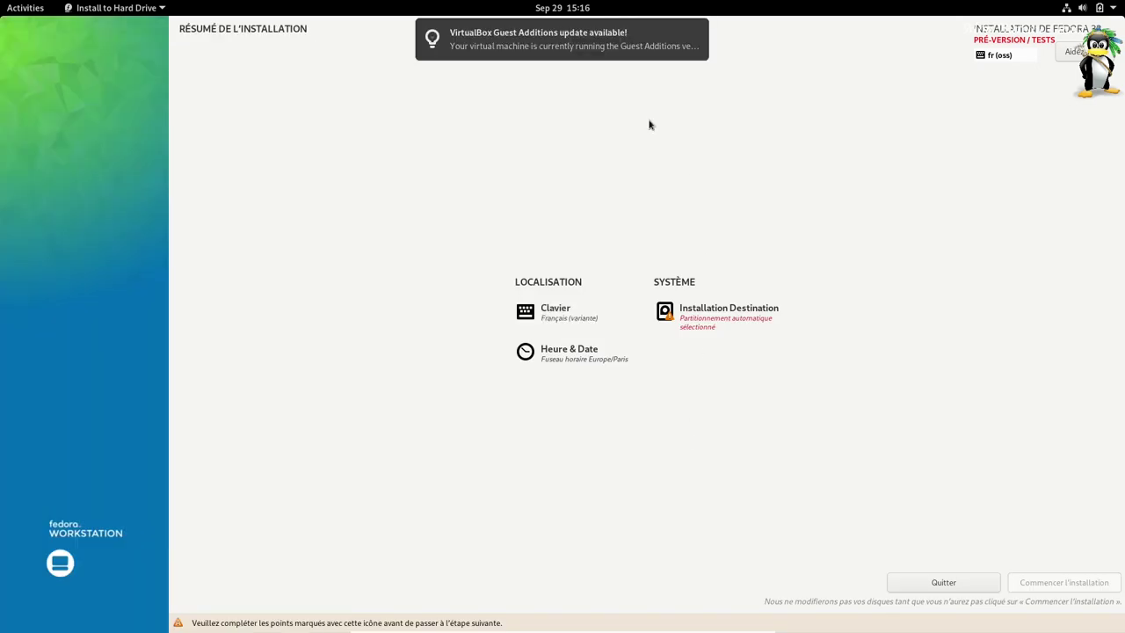
# - Accept the 40 GiB ATA VBOX HARDDISK with automatic partitioning as the installation destination and begin the installation
pyautogui.moveTo(512, 50)
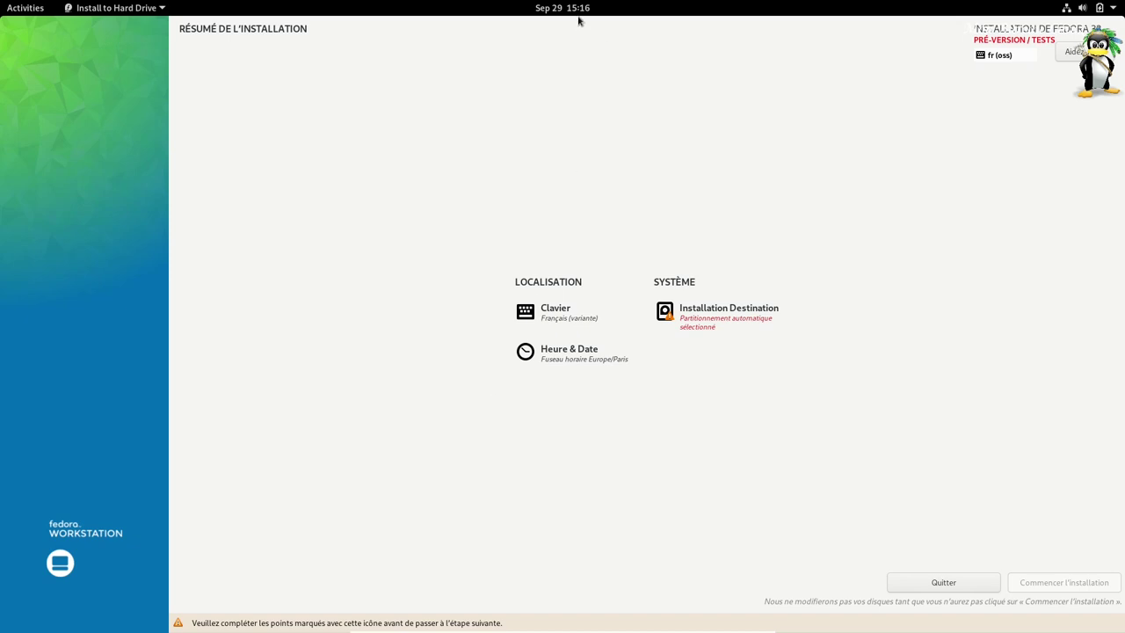
pyautogui.click(731, 325)
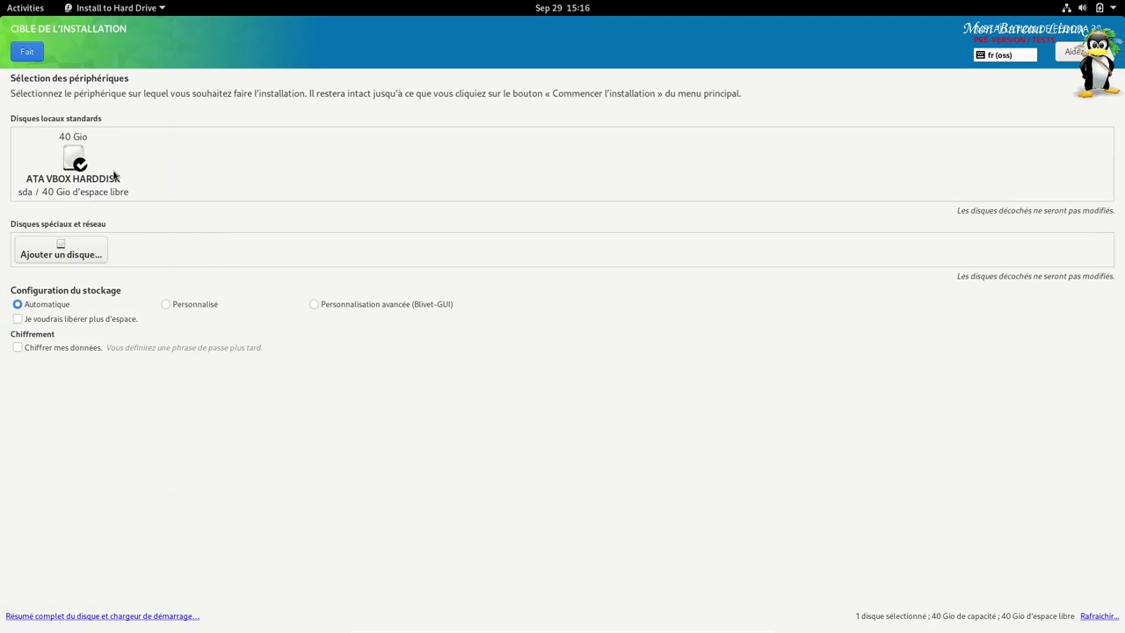
pyautogui.click(34, 57)
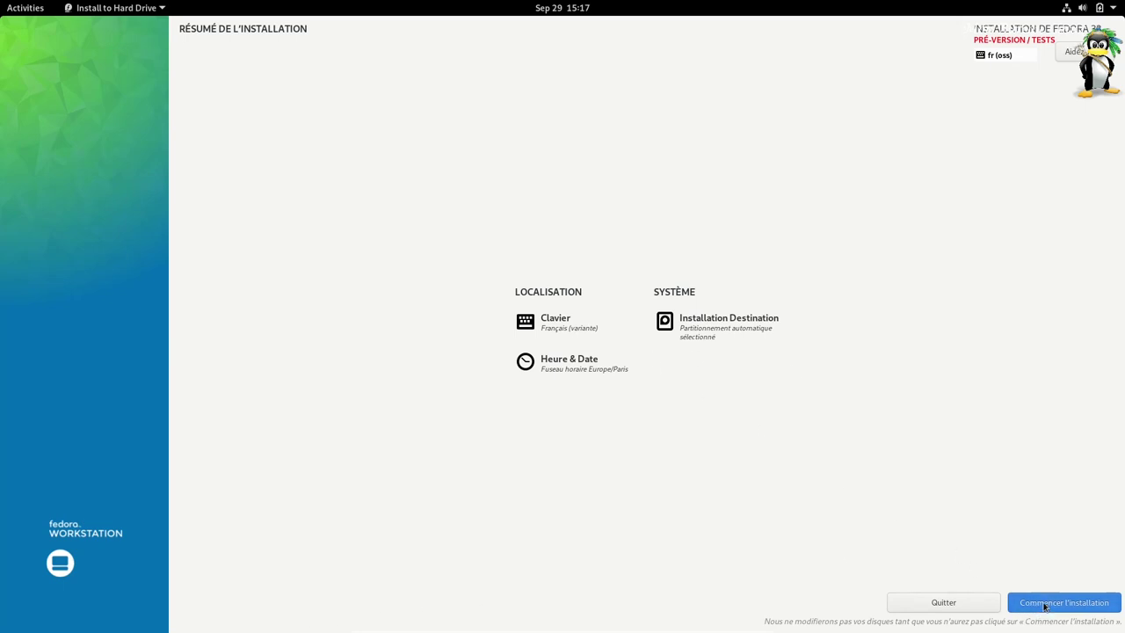
pyautogui.click(1045, 604)
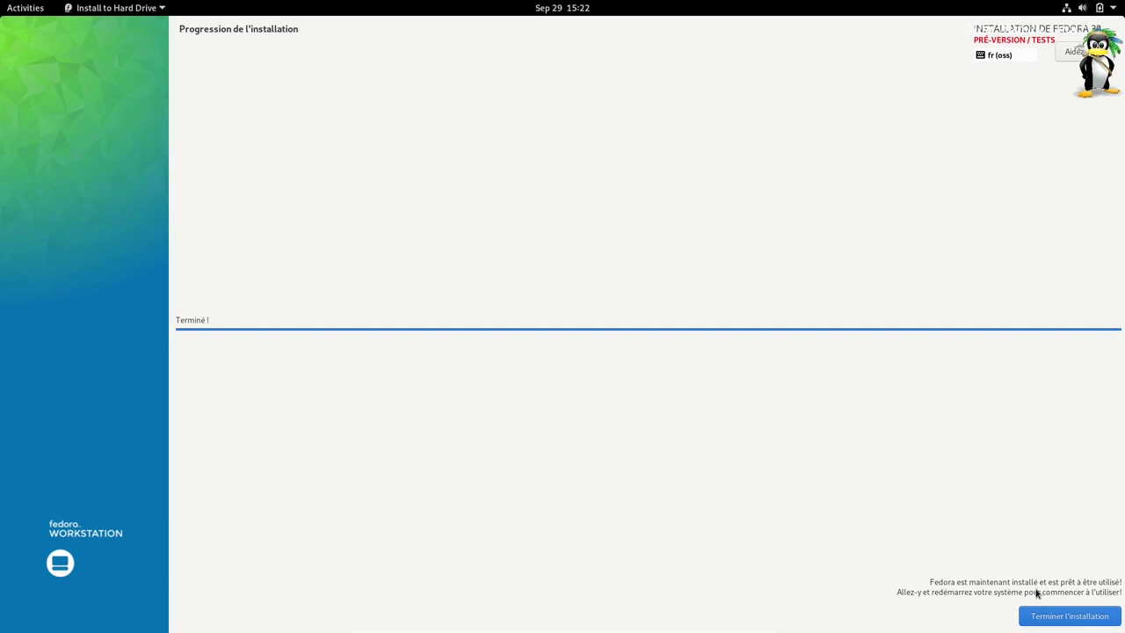
# - Finish the installer and restart from the live session into the installed Fedora system
pyautogui.click(1052, 617)
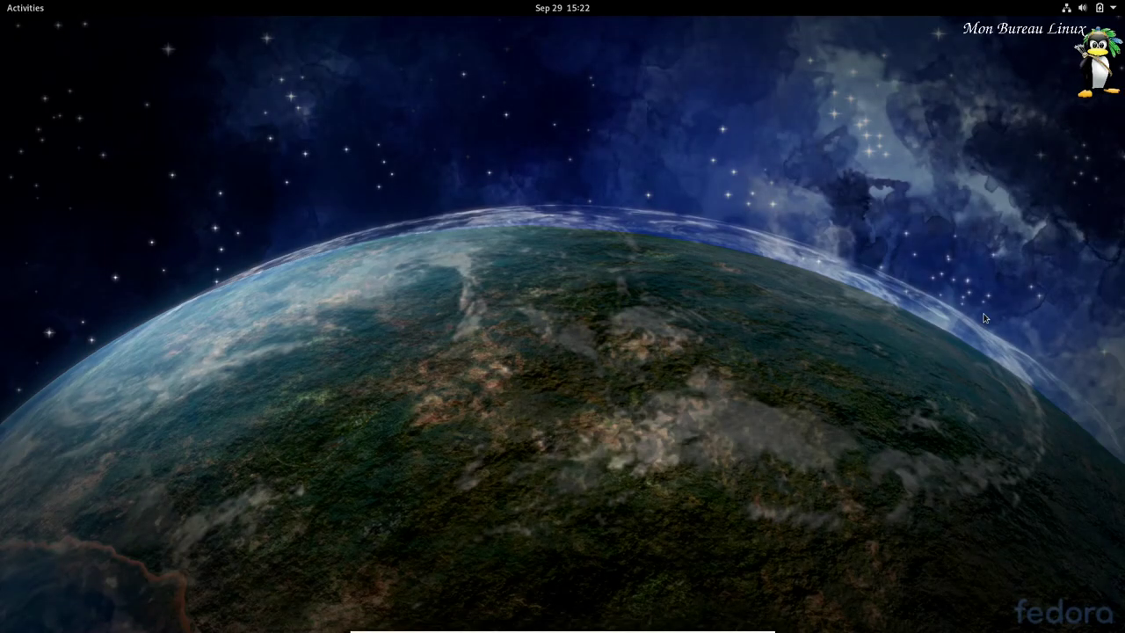
pyautogui.click(1101, 8)
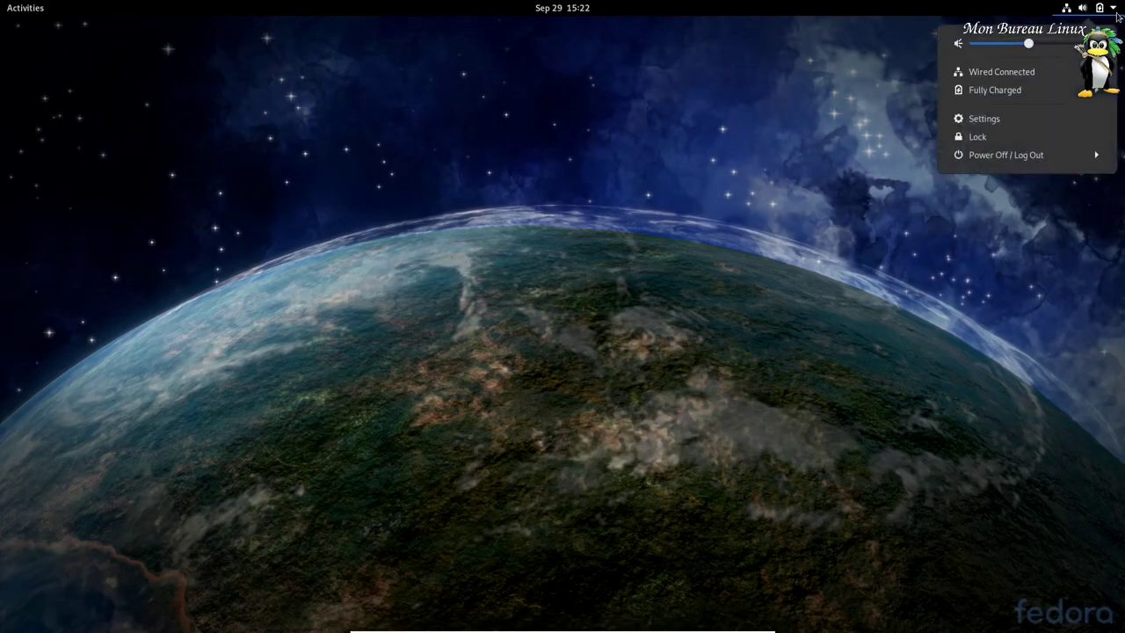
pyautogui.click(1036, 157)
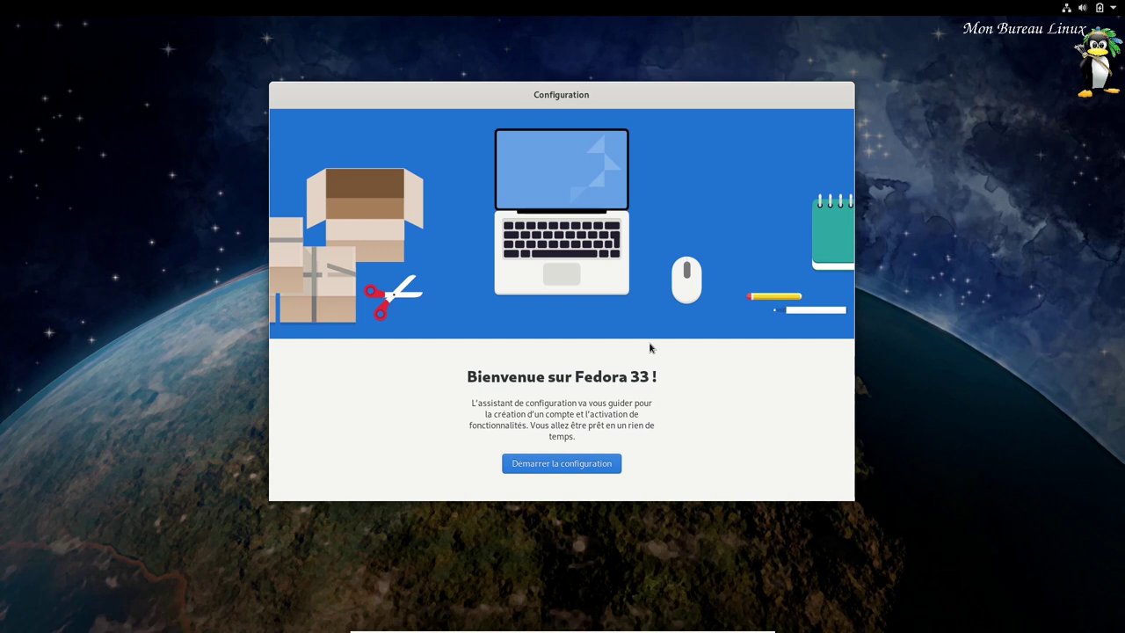
# - Start the initial setup, turn off location services and automatic problem reporting, and skip the online accounts
pyautogui.click(563, 469)
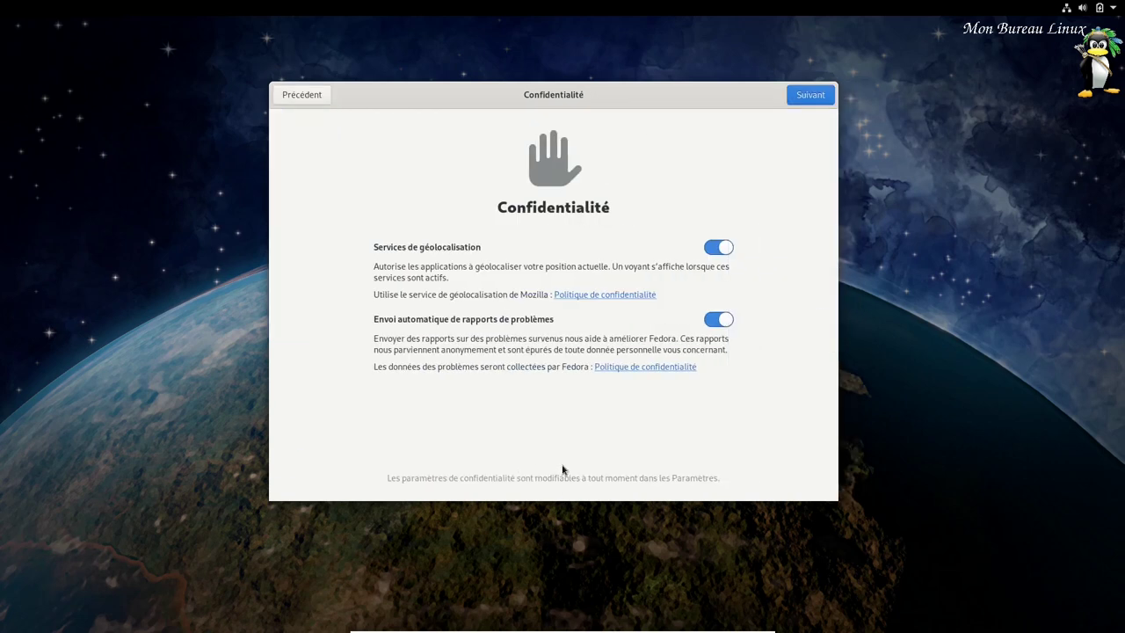
pyautogui.click(719, 249)
pyautogui.click(721, 320)
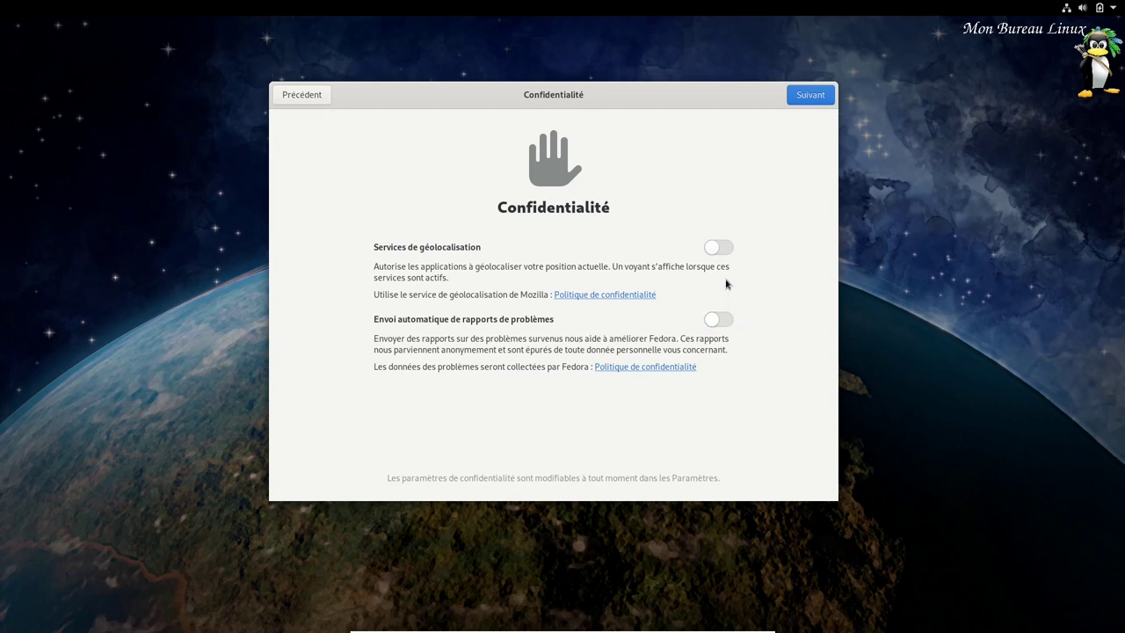
pyautogui.click(808, 96)
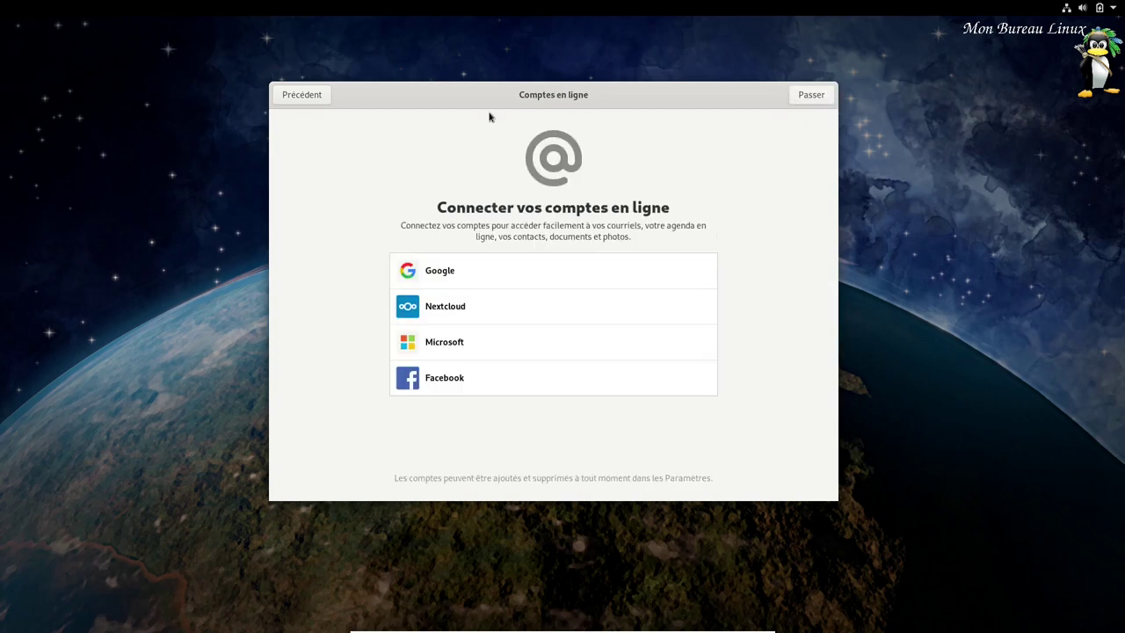
pyautogui.click(825, 99)
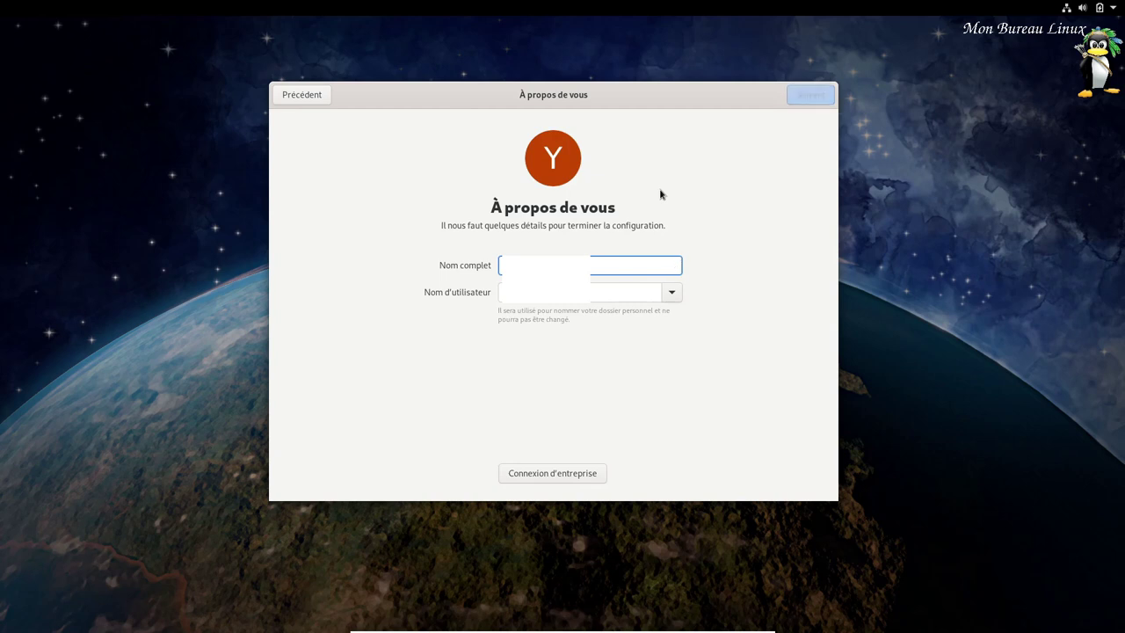
# - Enter monbureaulinux as the account's full name, using it as the user name too, and continue to the password page
pyautogui.press('BackSpace')
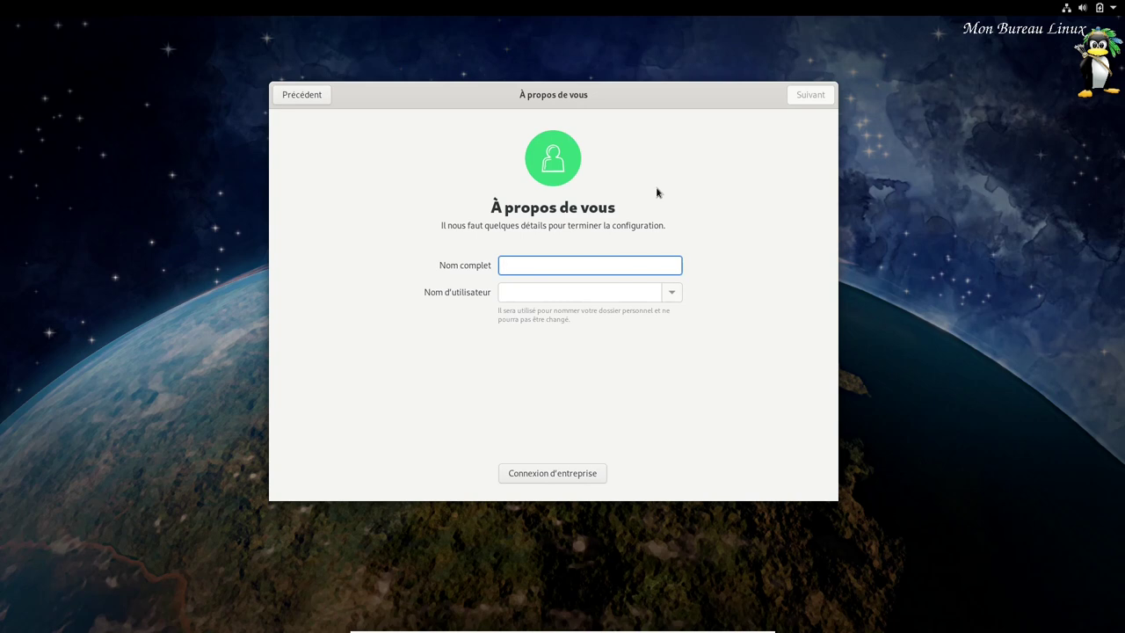
pyautogui.write('monb')
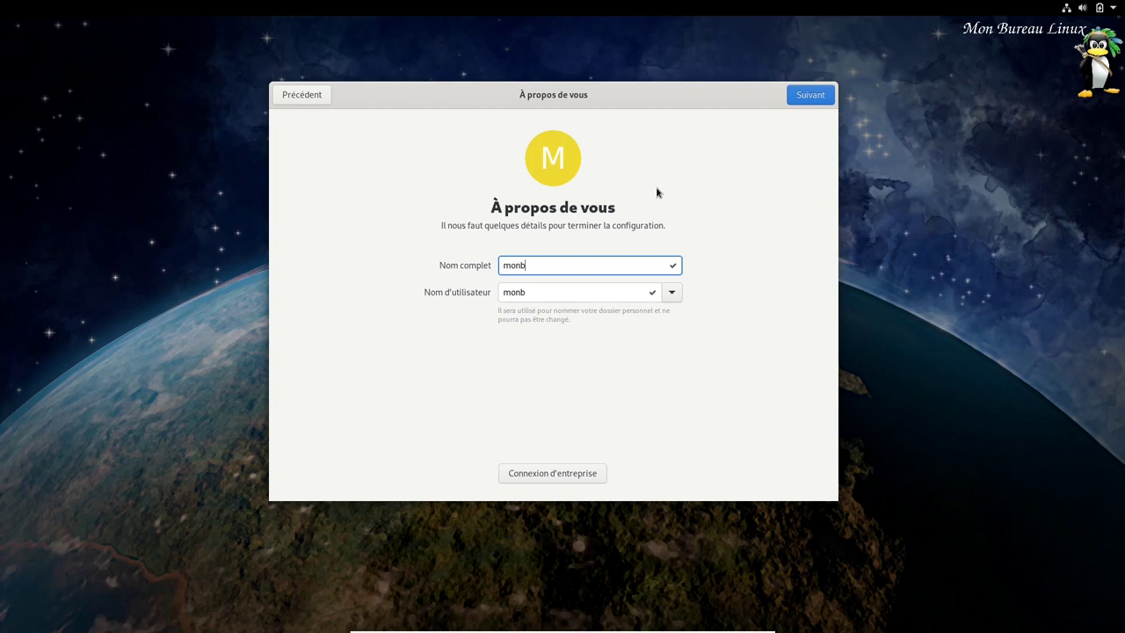
pyautogui.write('ureaulinux')
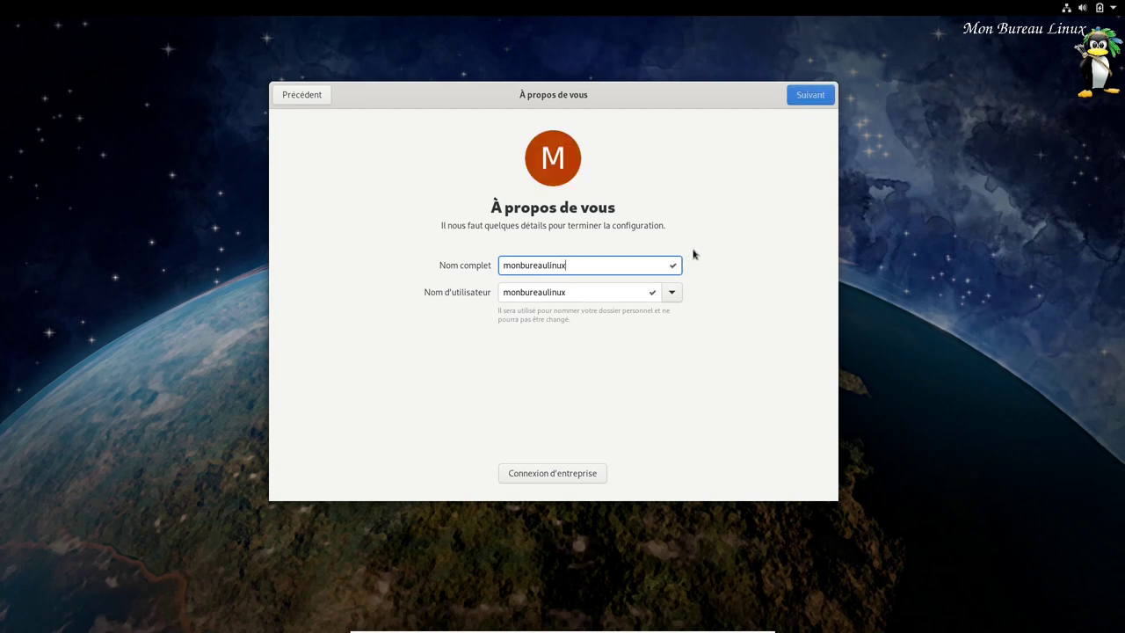
pyautogui.click(807, 103)
# - Enter and confirm the account password, and complete the initial setup to start using Fedora
pyautogui.write('••')
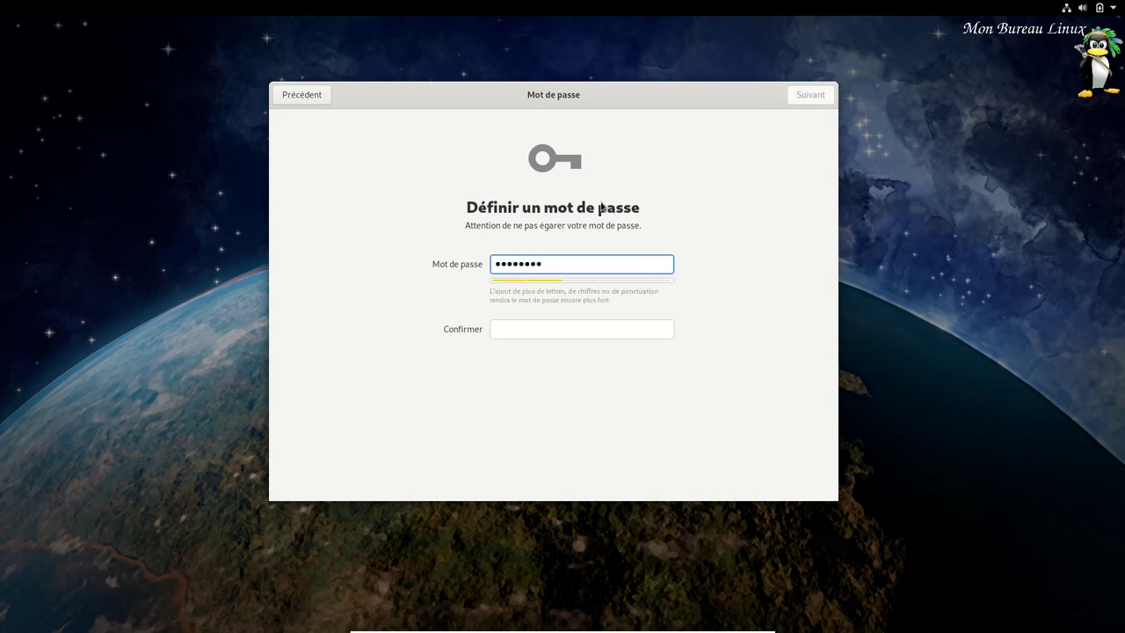
pyautogui.click(506, 334)
pyautogui.write('••')
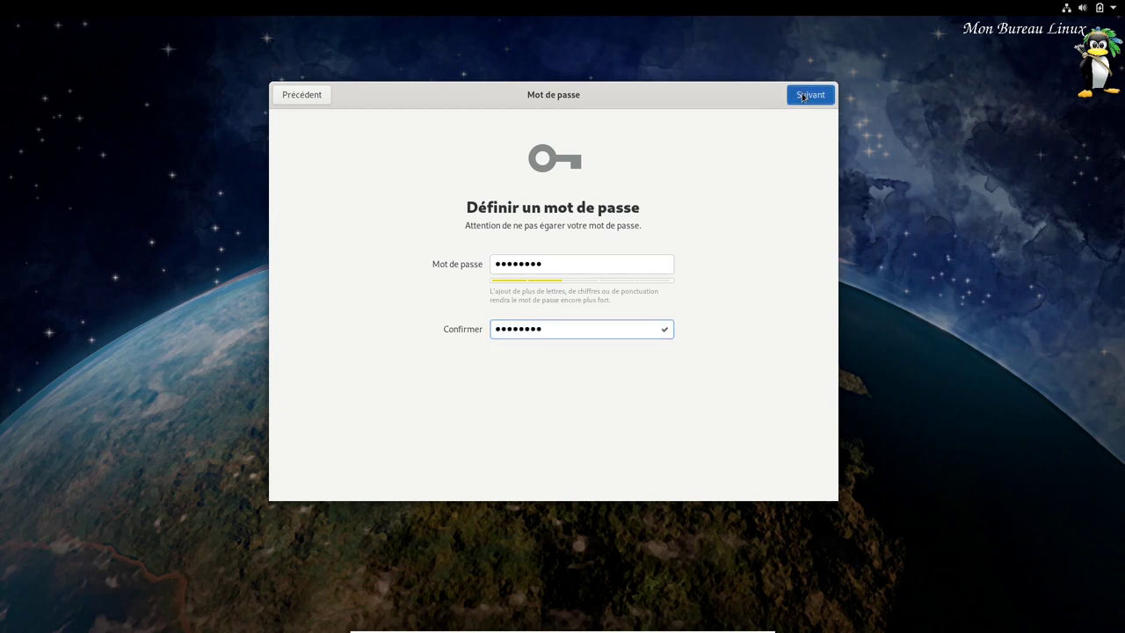
pyautogui.click(803, 100)
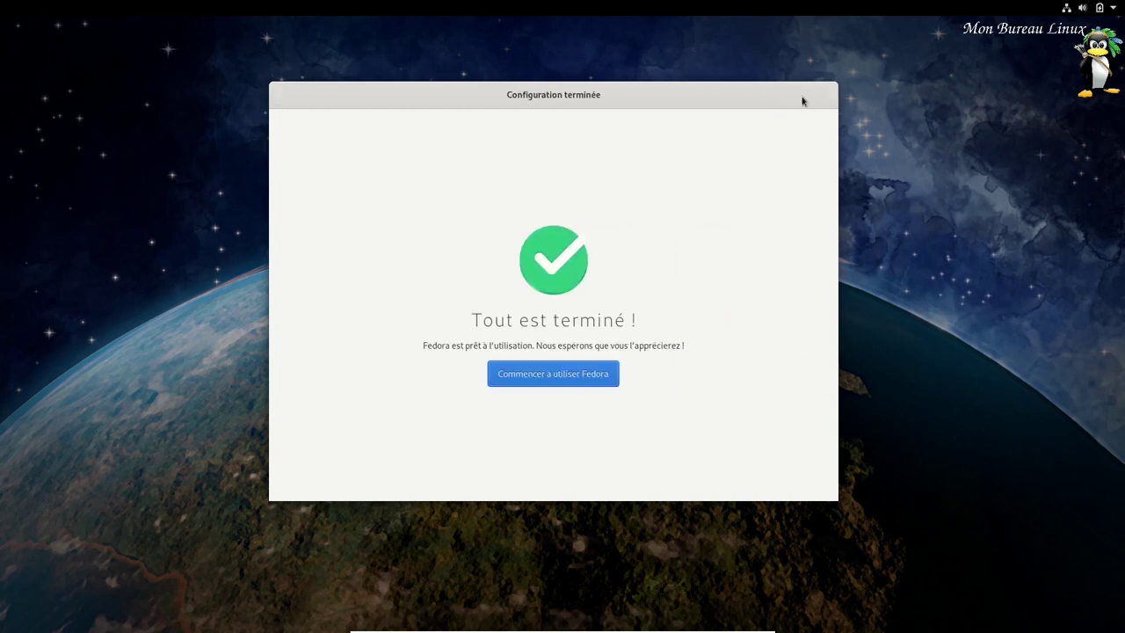
pyautogui.click(576, 373)
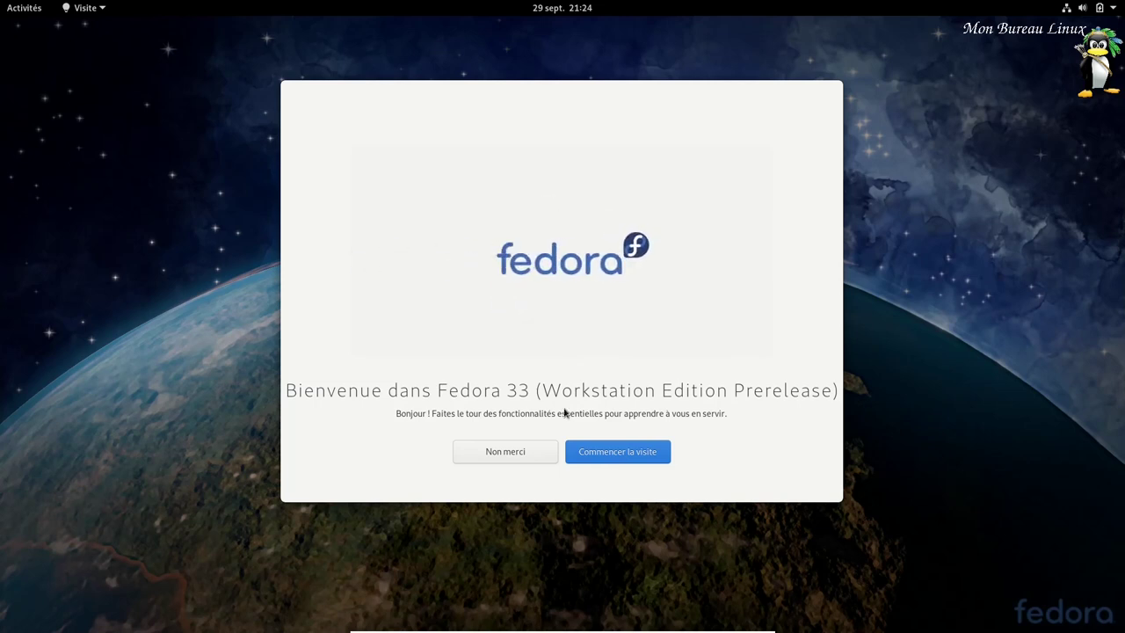
# - Start the welcome tour, go through its activities, search and notifications pages, and view the activities overview and notification calendar
pyautogui.click(630, 453)
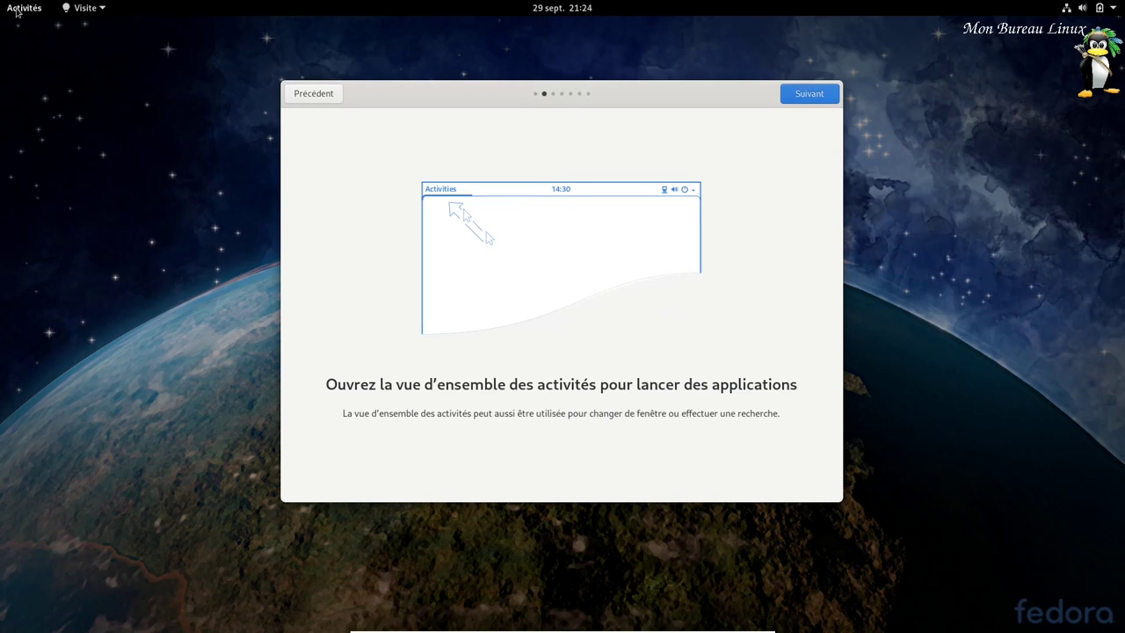
pyautogui.click(21, 8)
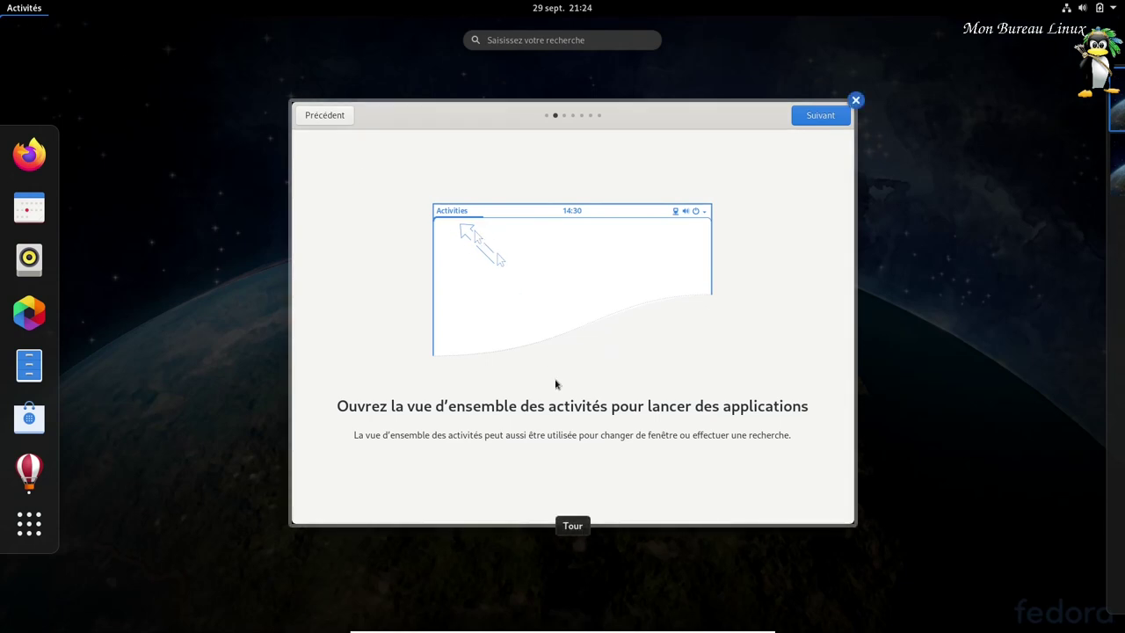
pyautogui.click(767, 255)
pyautogui.click(812, 89)
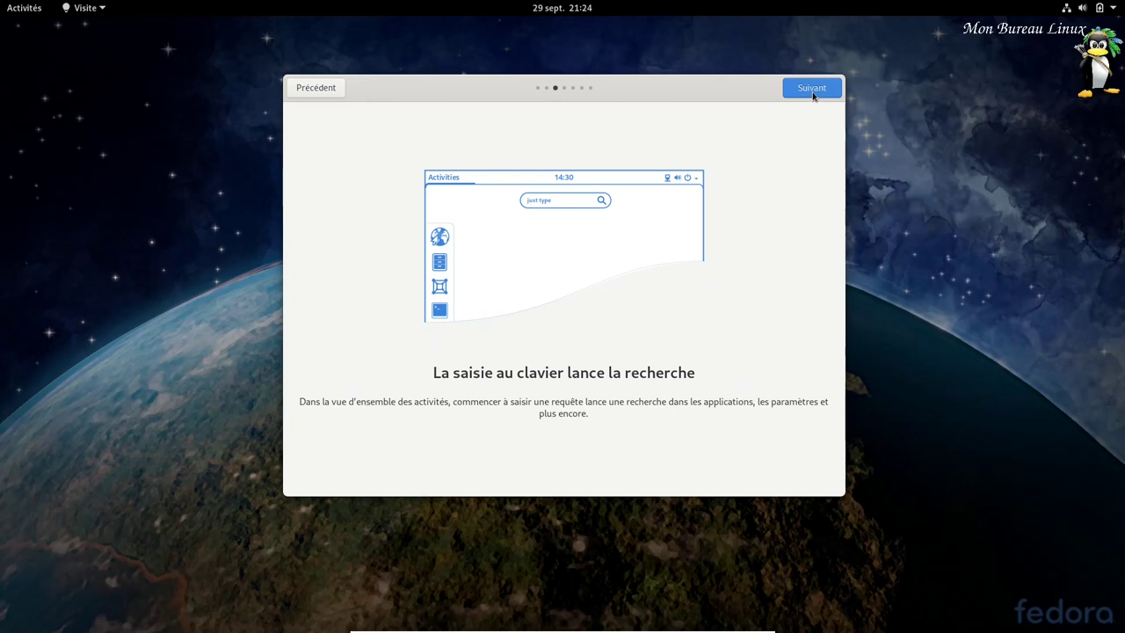
pyautogui.click(811, 88)
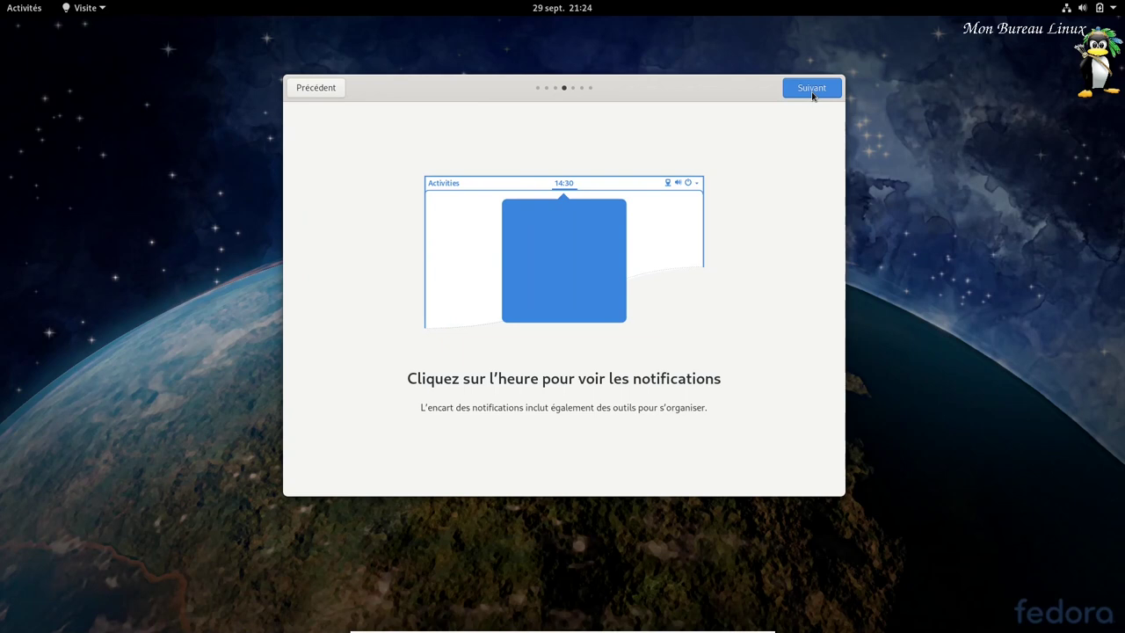
pyautogui.click(552, 10)
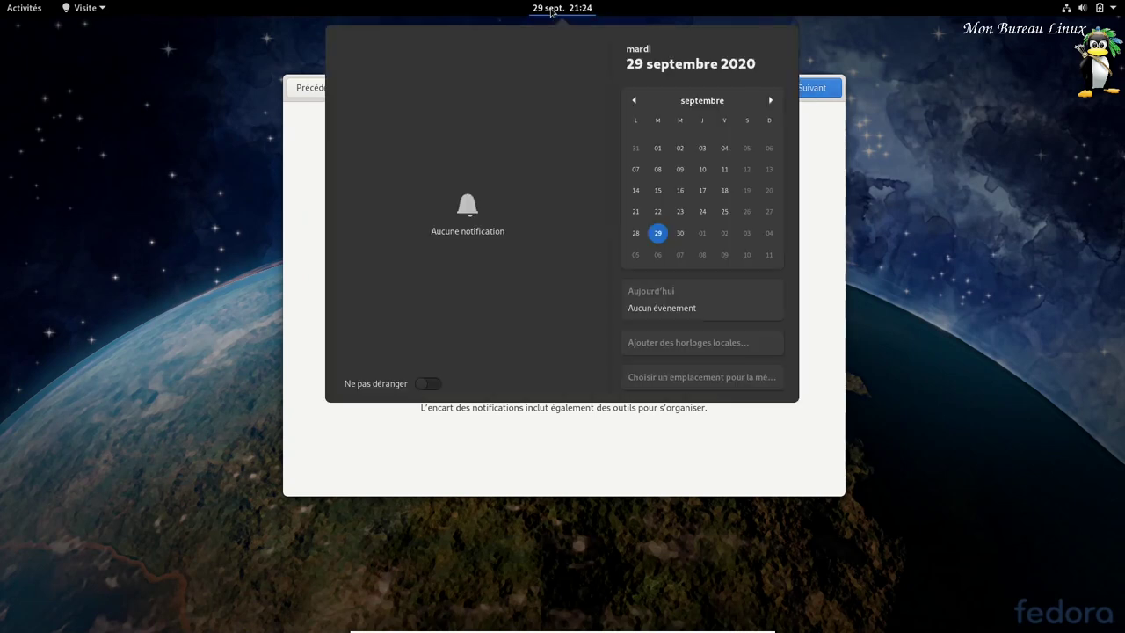
pyautogui.click(552, 11)
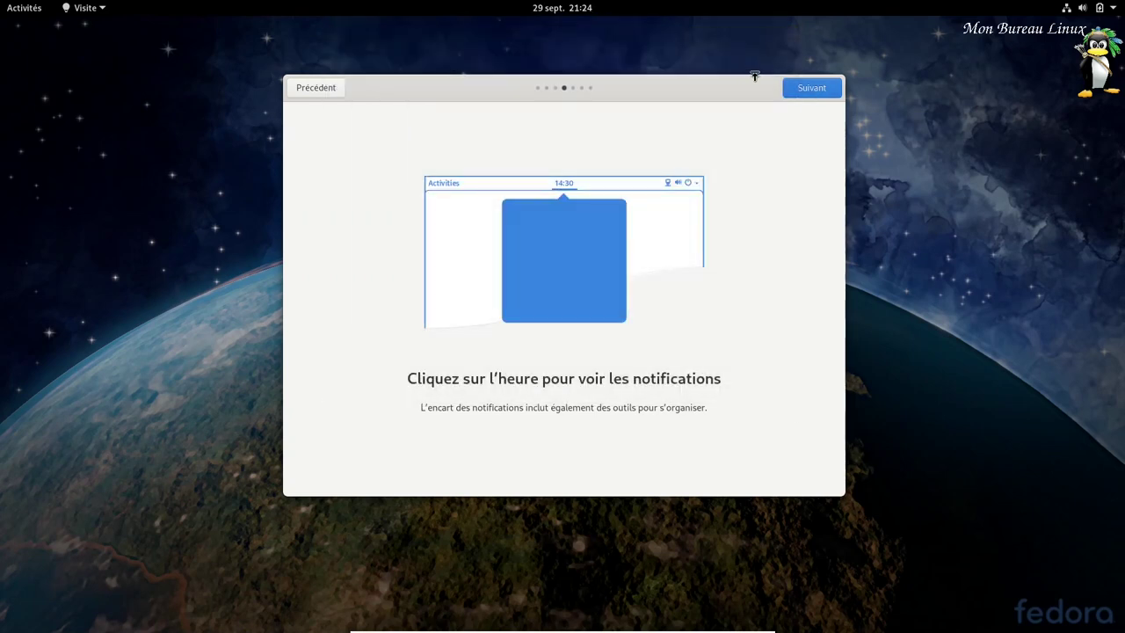
# - Go through the tour's remaining pages on system settings and software installation, and close the tour
pyautogui.click(815, 91)
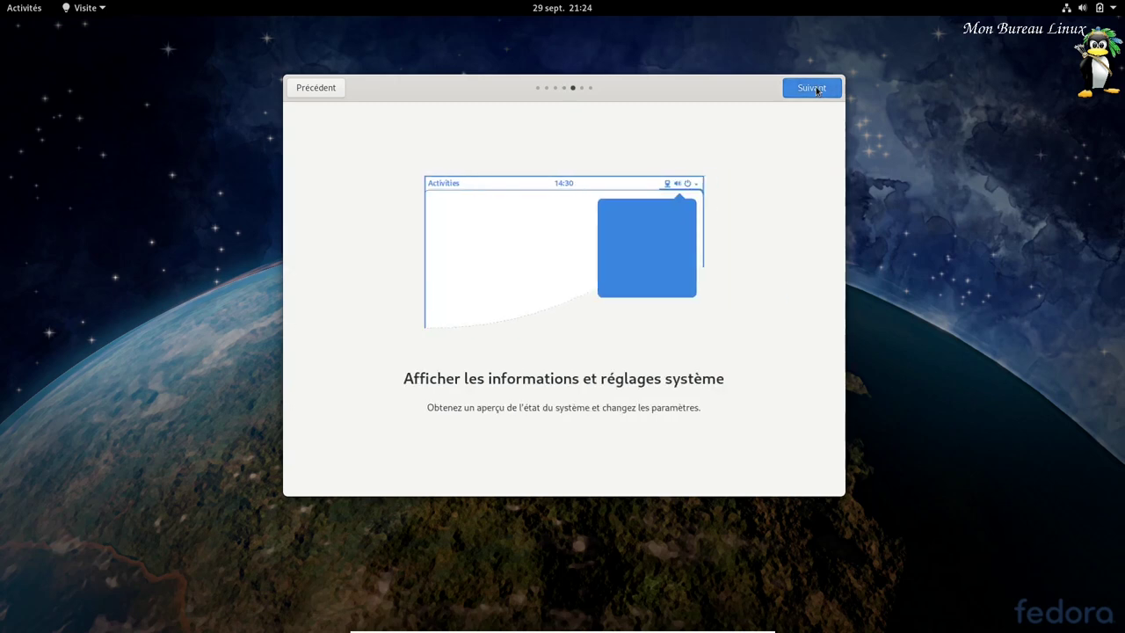
pyautogui.click(1110, 8)
pyautogui.click(810, 89)
pyautogui.click(809, 90)
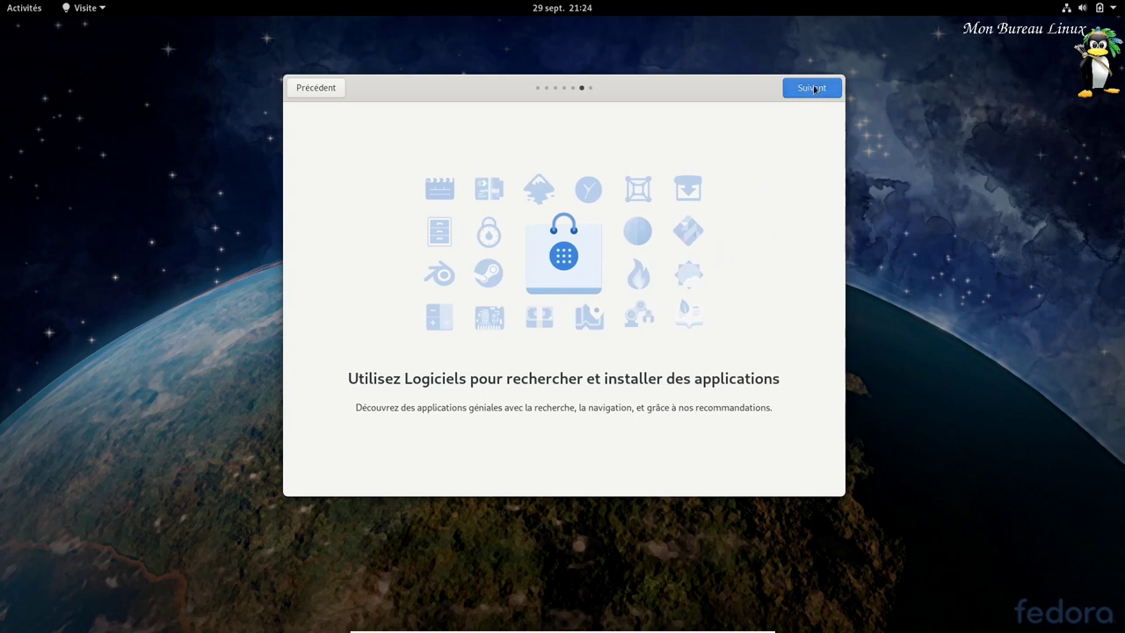
pyautogui.click(806, 90)
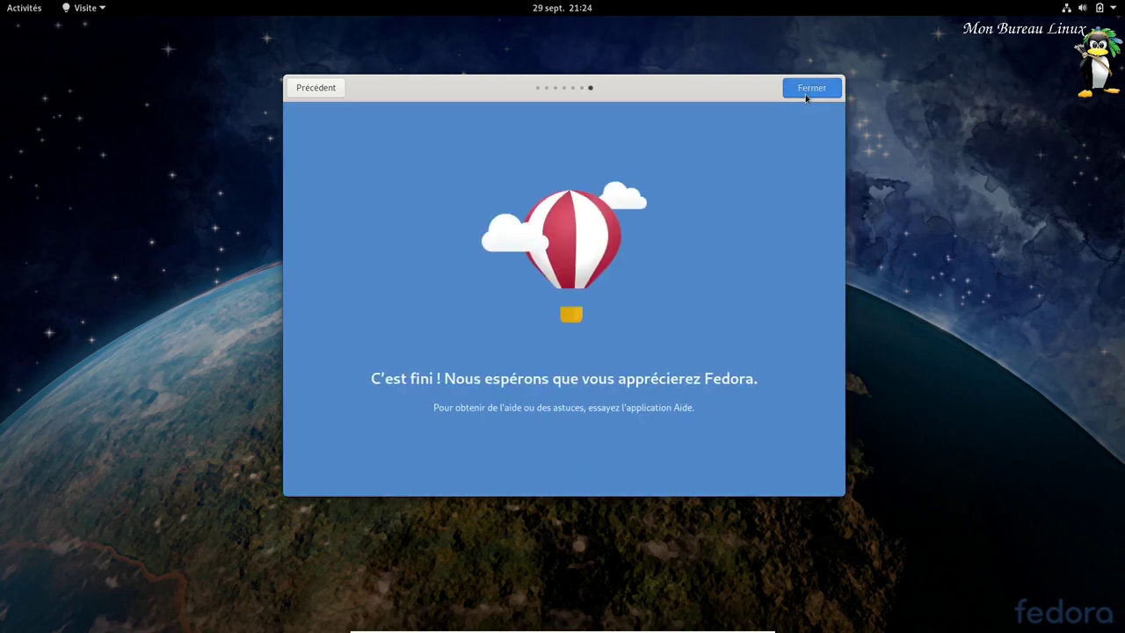
pyautogui.click(818, 90)
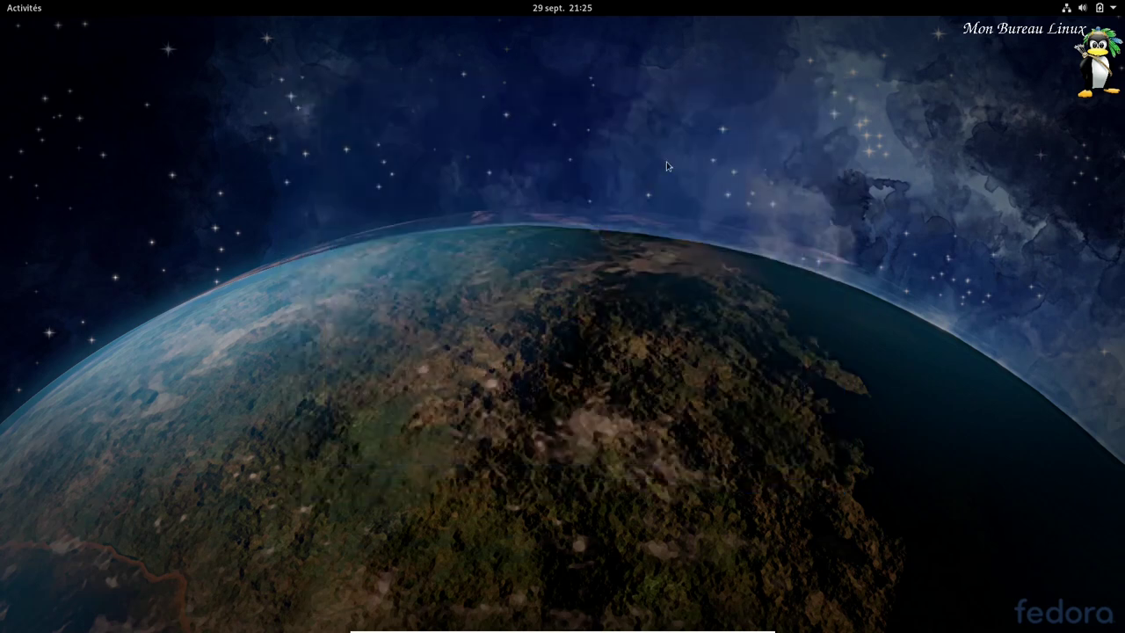
# - Open the desktop background settings, try the Earth wallpapers, and set the northern lights picture as the background
pyautogui.rightClick(524, 54)
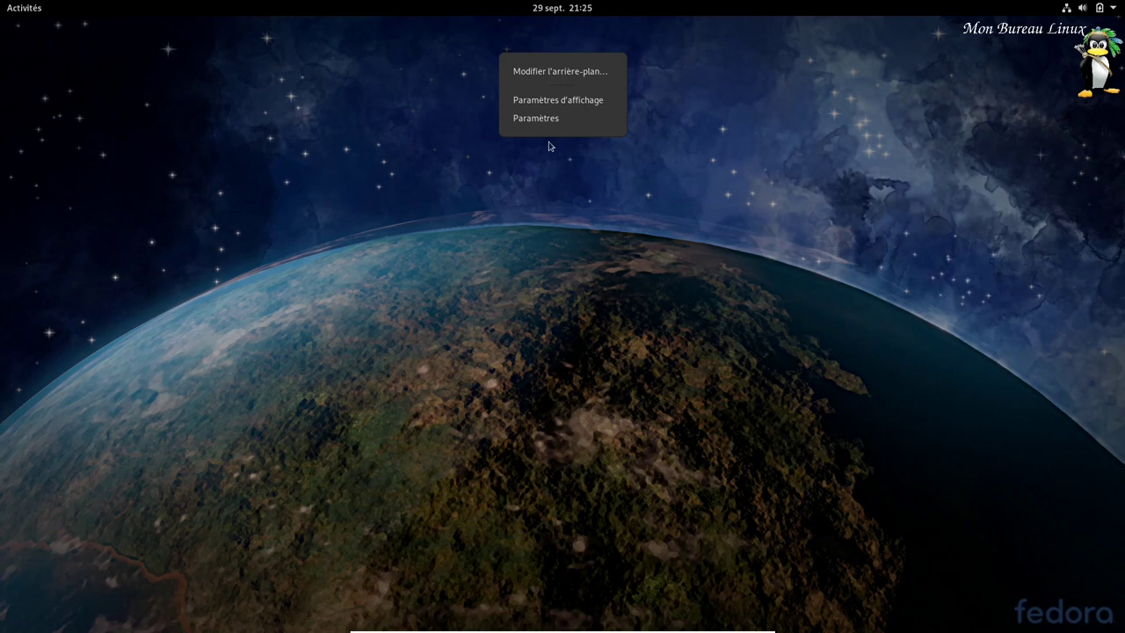
pyautogui.click(596, 80)
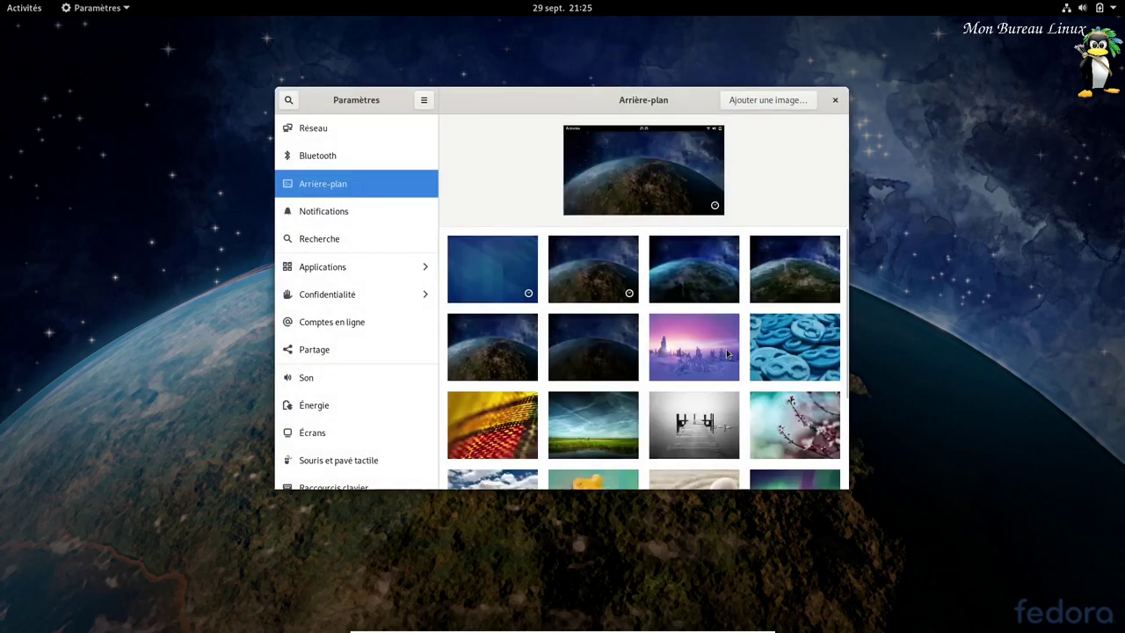
pyautogui.click(783, 283)
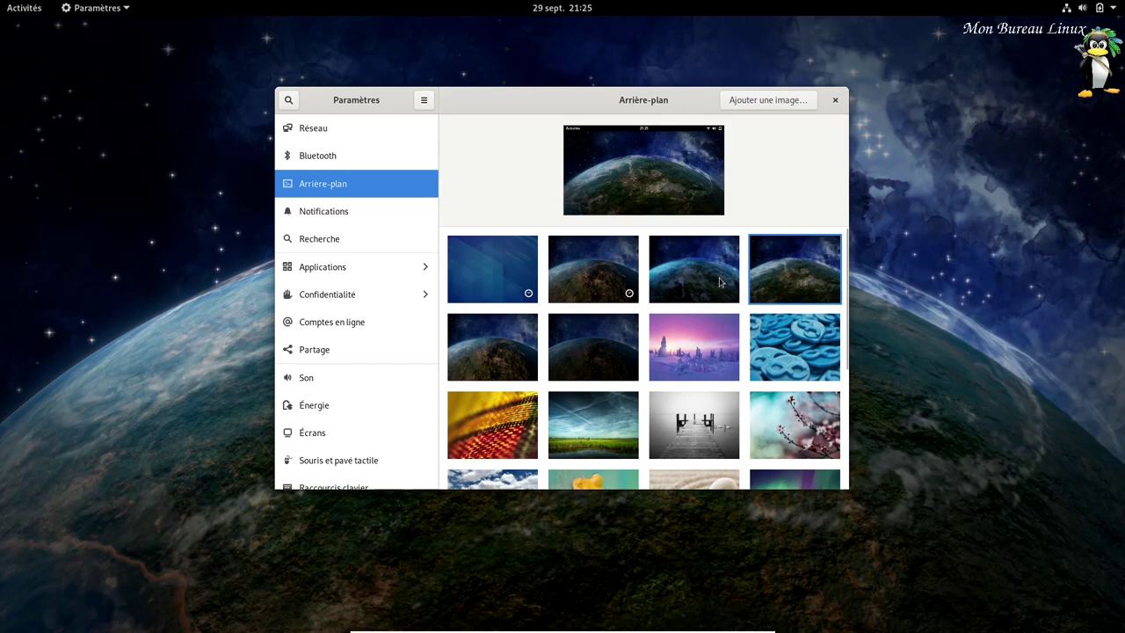
pyautogui.click(574, 278)
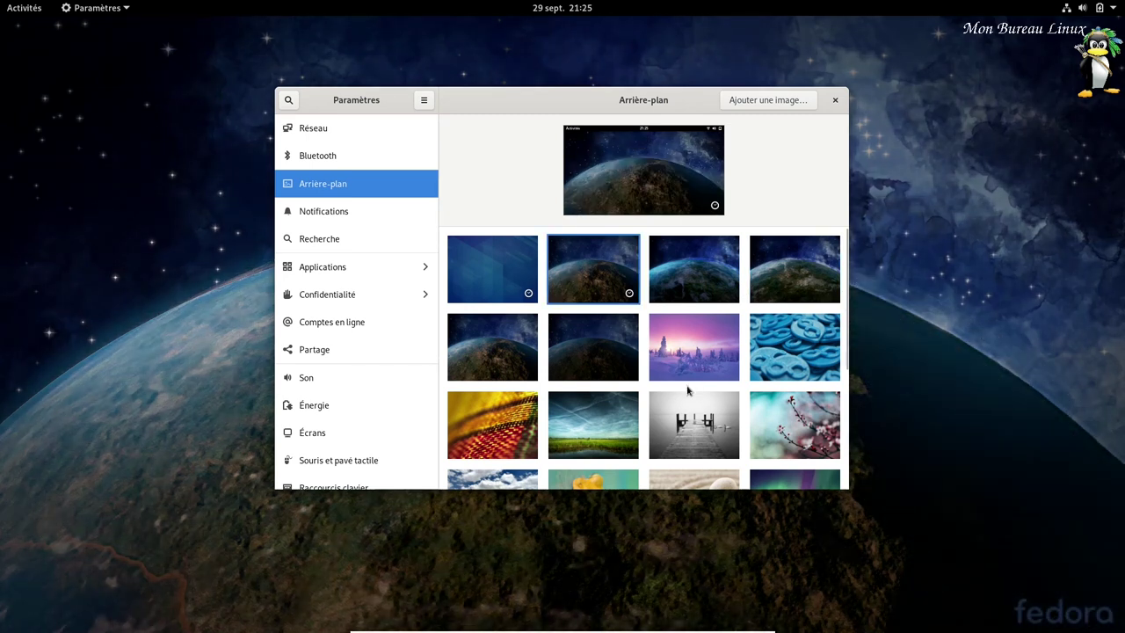
pyautogui.scroll(-3, 686, 392)
pyautogui.scroll(-1, 685, 395)
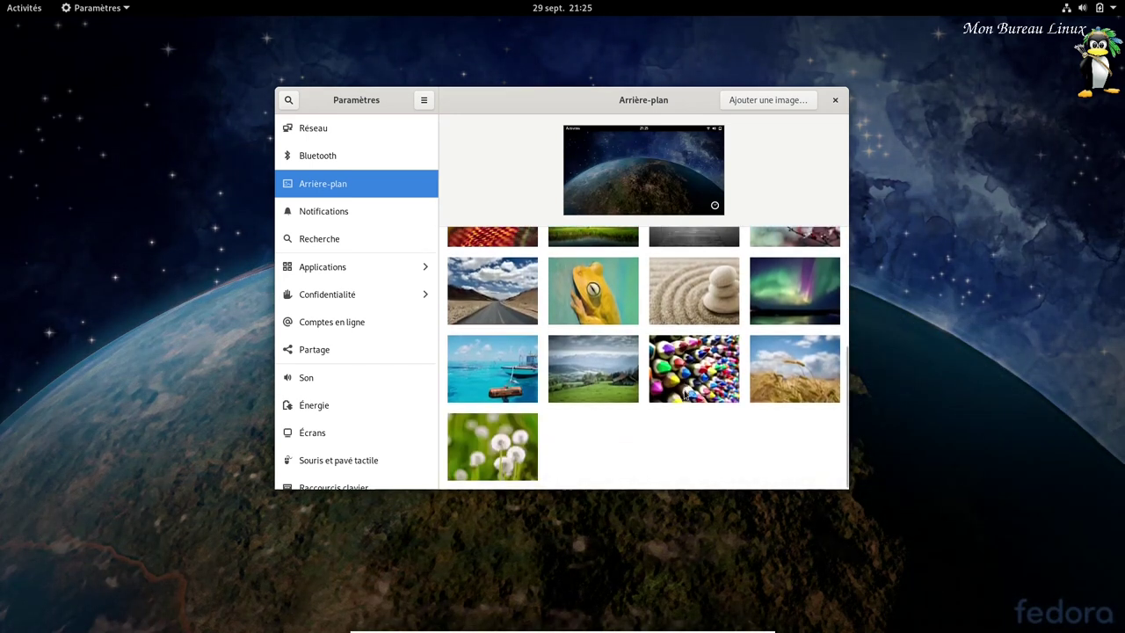
pyautogui.click(830, 303)
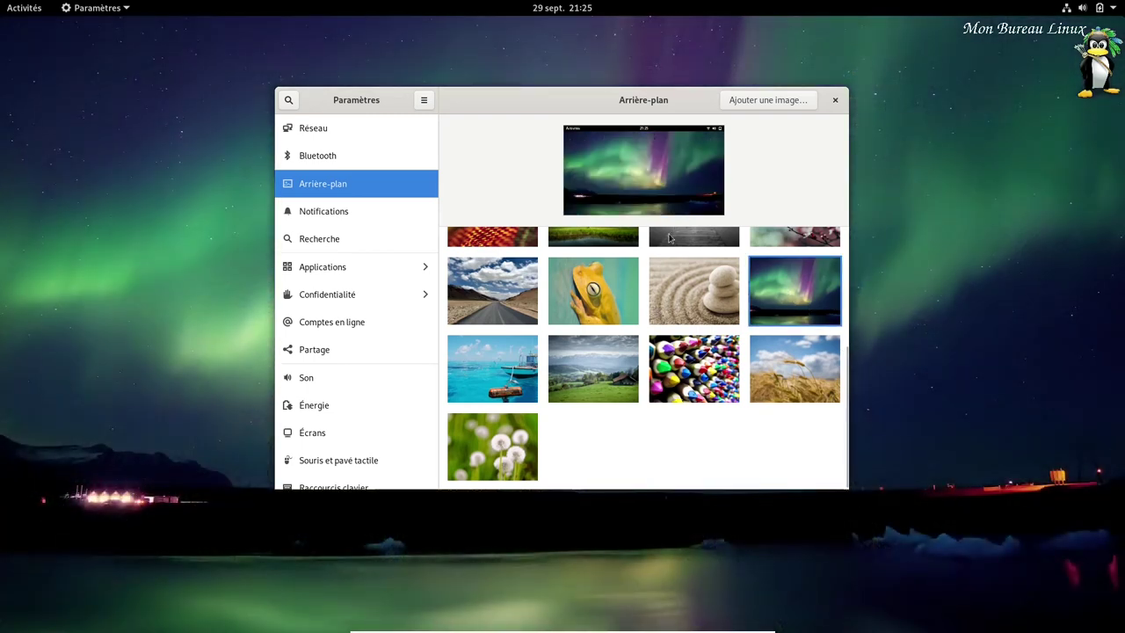
pyautogui.scroll(5, 670, 263)
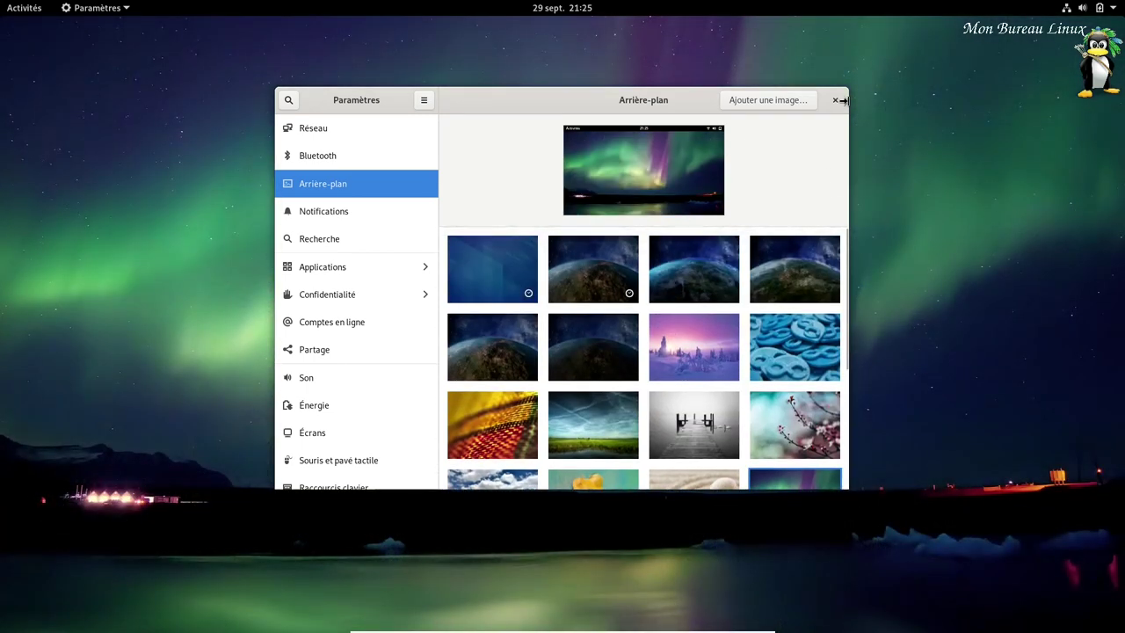
# - Review the network, Bluetooth, background and Agenda application settings, and maximize the settings window
pyautogui.click(328, 128)
pyautogui.click(328, 155)
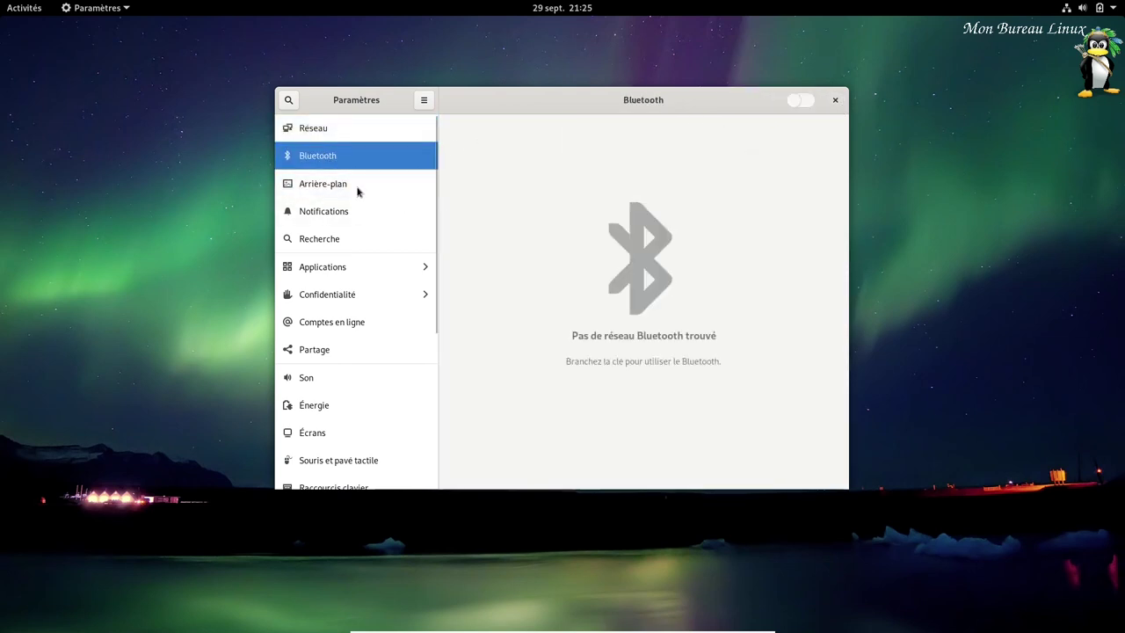
pyautogui.click(346, 195)
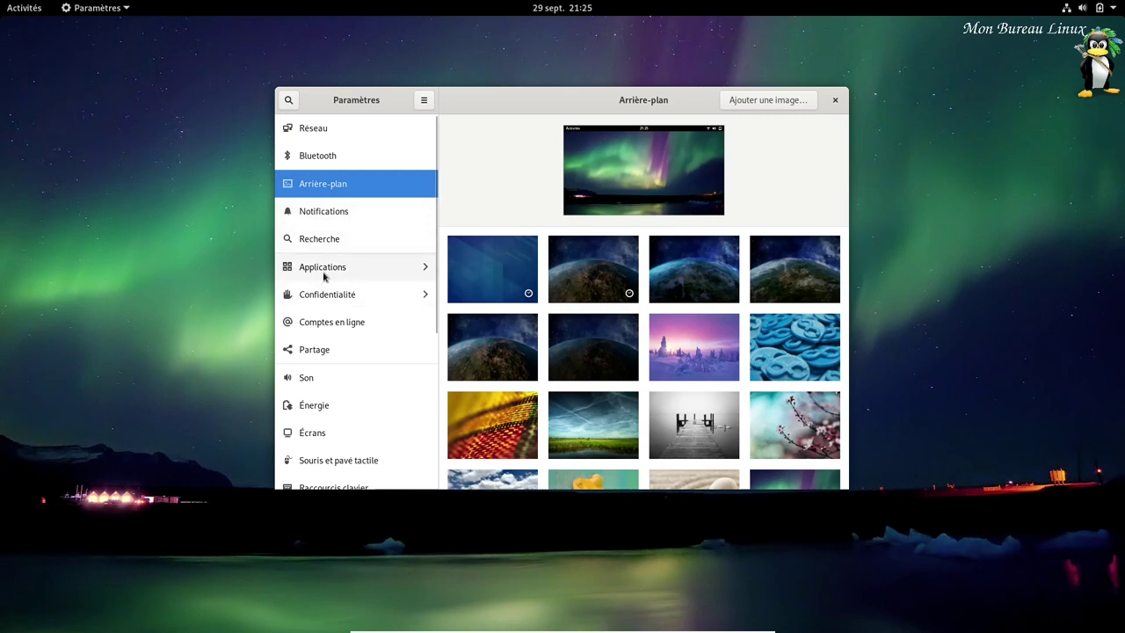
pyautogui.click(324, 267)
pyautogui.click(289, 98)
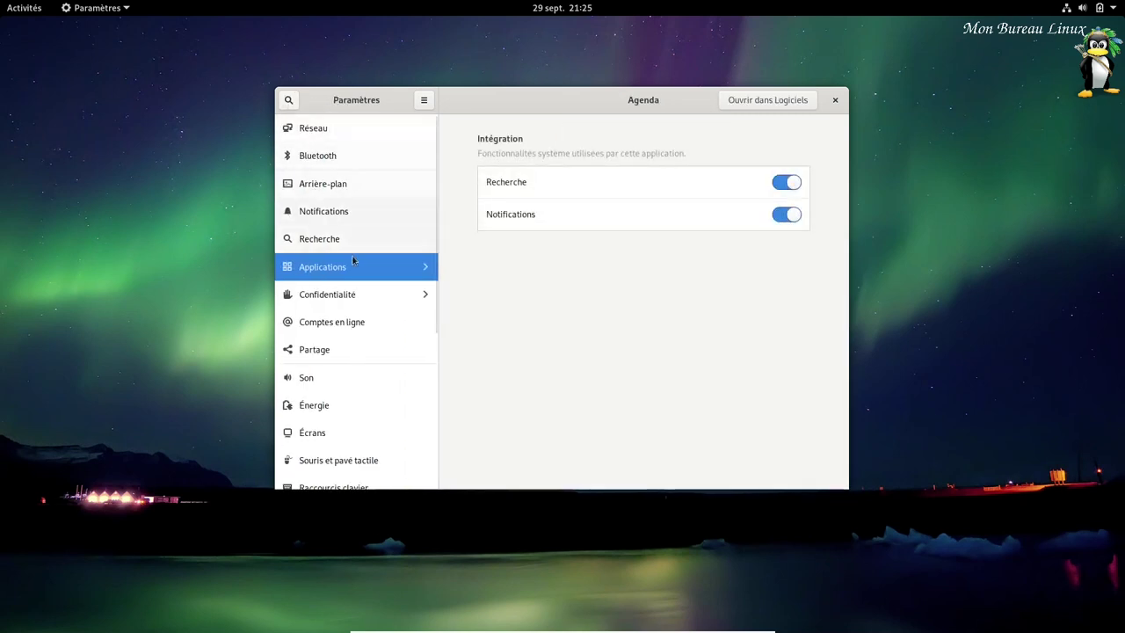
pyautogui.doubleClick(603, 99)
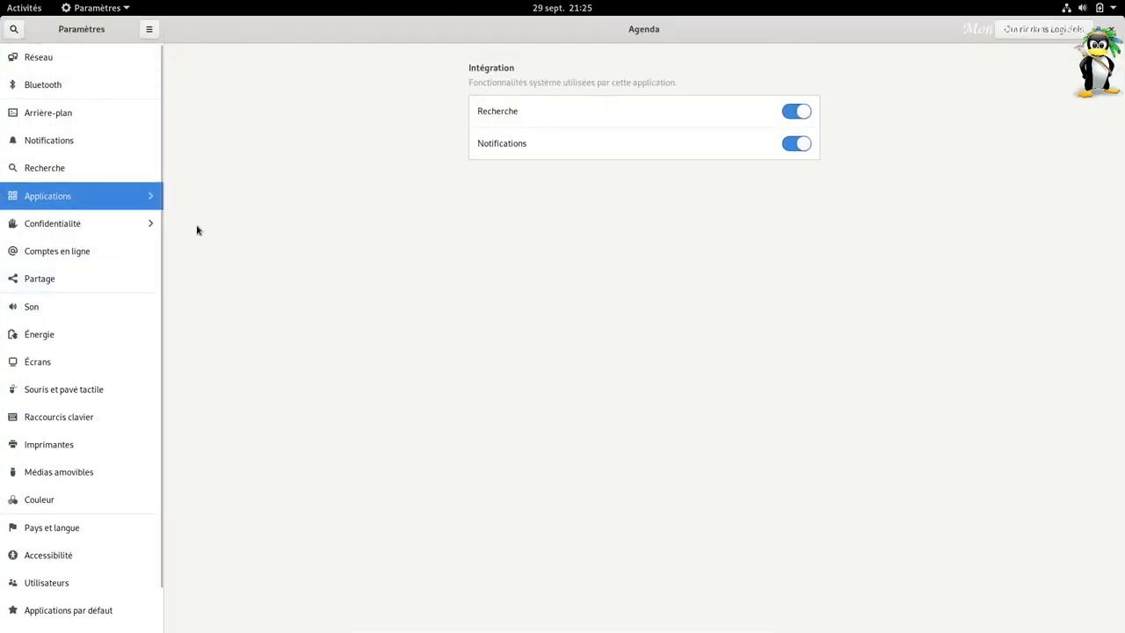
# - Review the privacy settings for location services, camera, microphone, Thunderbolt, file history and trash, screen lock and diagnostics, and return to the main list
pyautogui.click(44, 223)
pyautogui.click(12, 29)
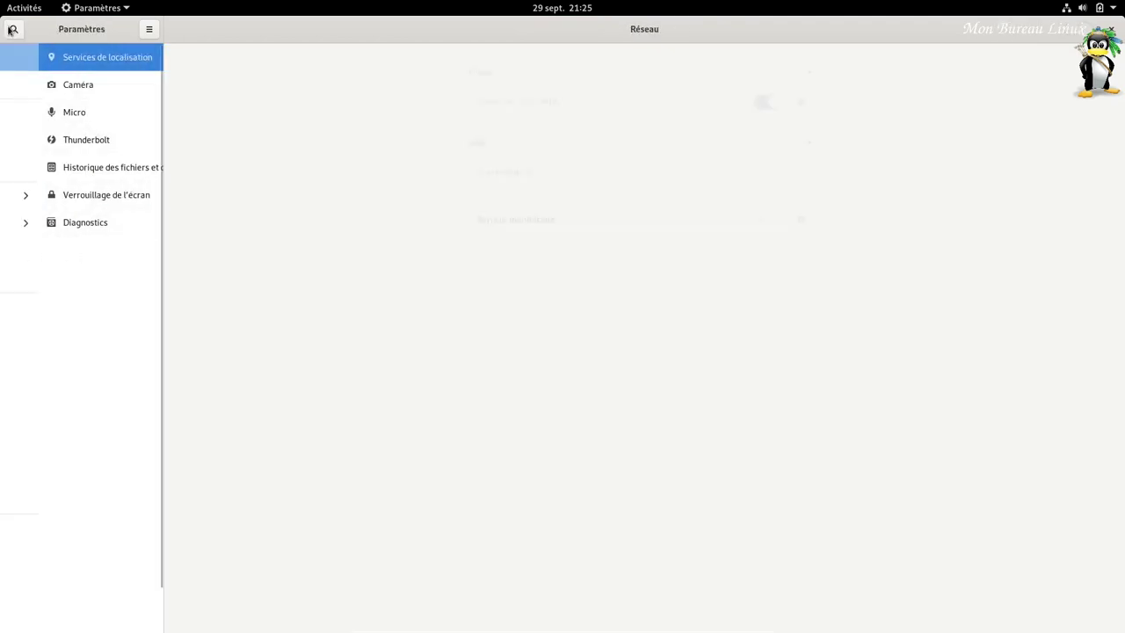
pyautogui.click(13, 29)
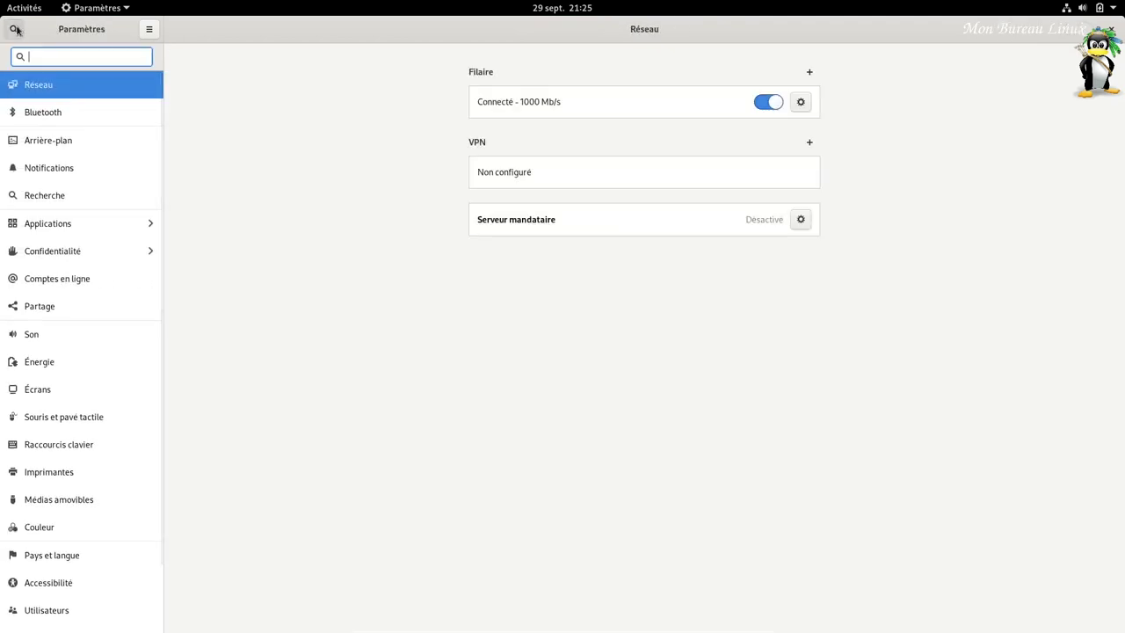
pyautogui.click(60, 255)
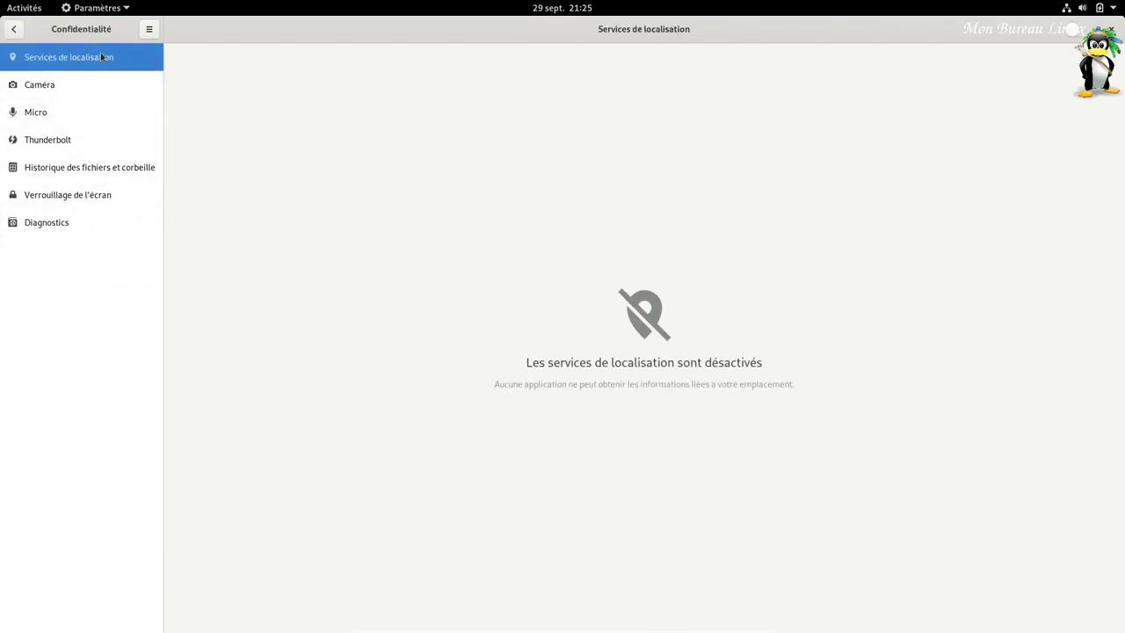
pyautogui.click(47, 96)
pyautogui.click(45, 123)
pyautogui.click(45, 140)
pyautogui.click(44, 168)
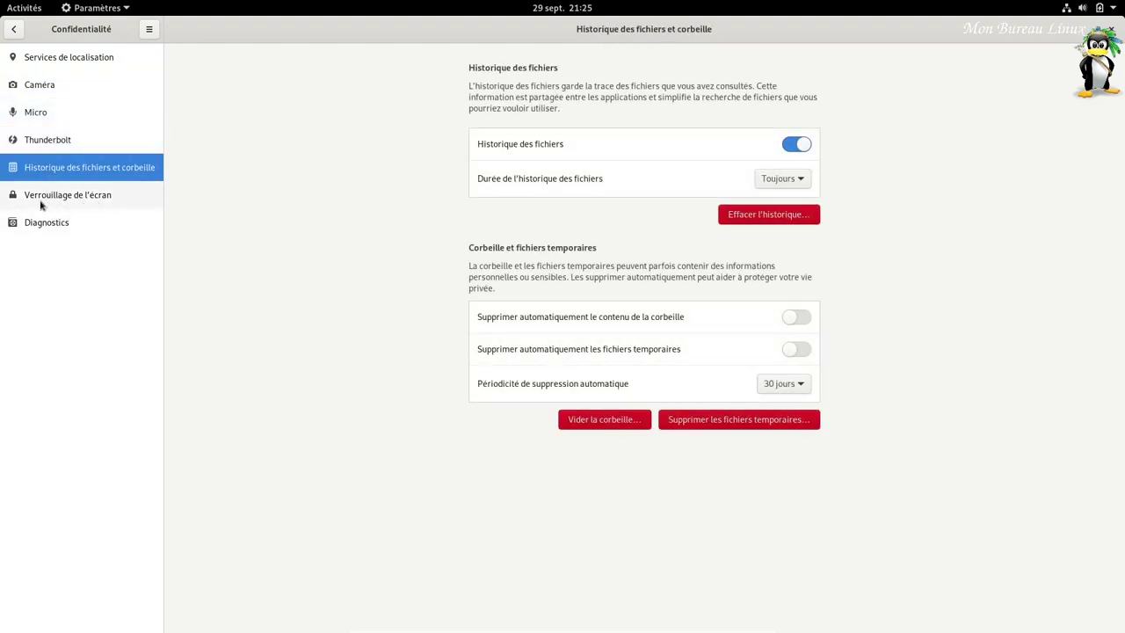
pyautogui.click(48, 203)
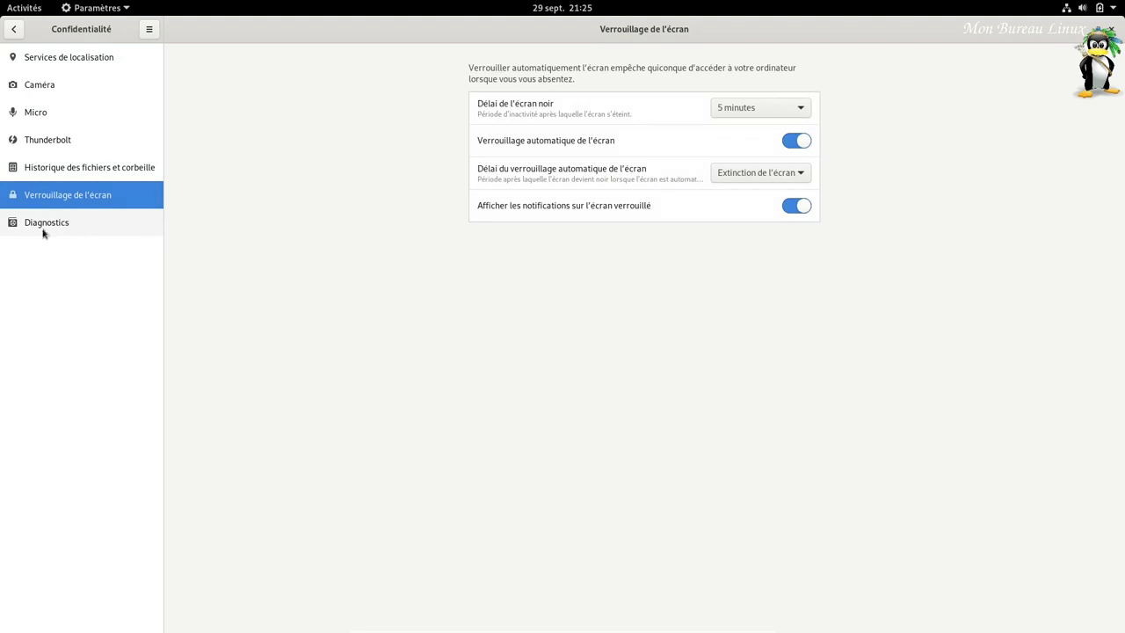
pyautogui.click(41, 231)
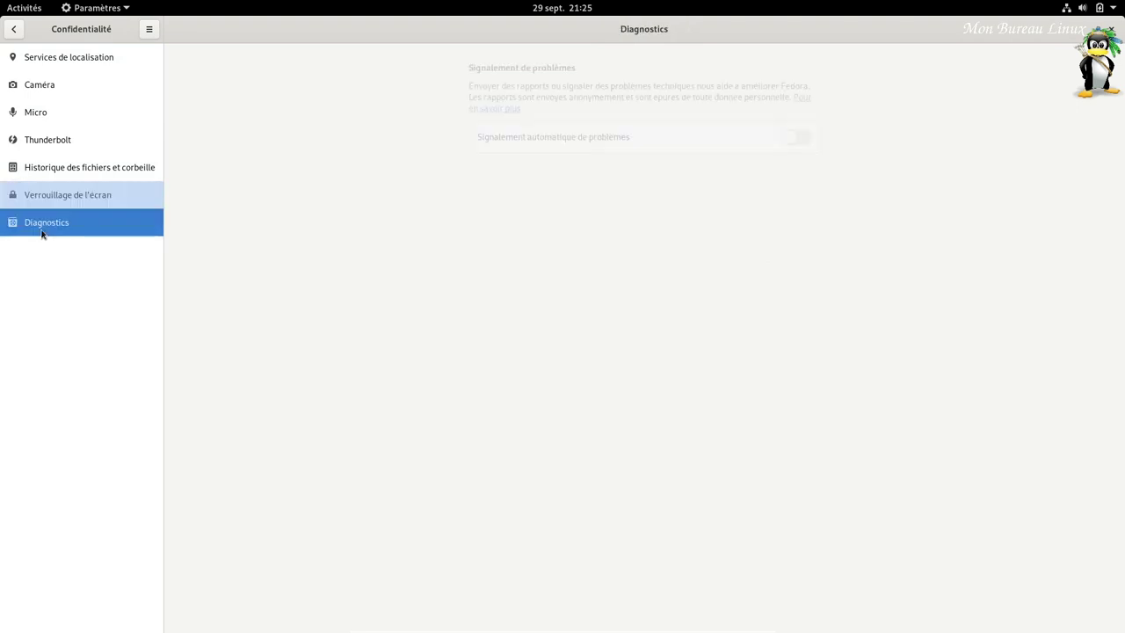
pyautogui.click(12, 31)
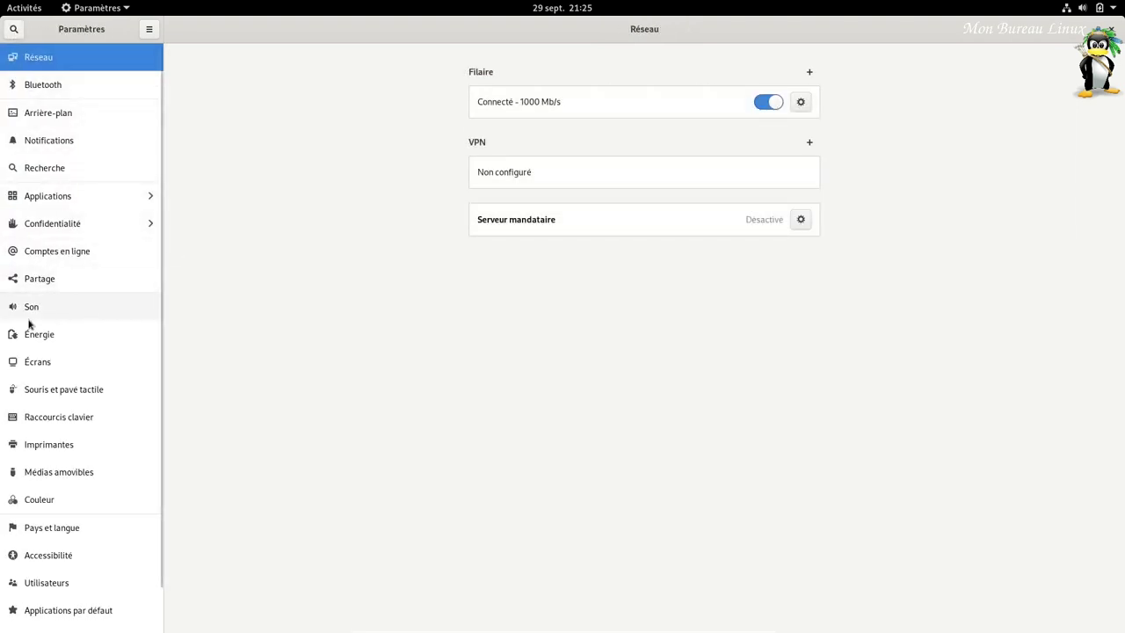
# - Examine the settings for online accounts, sharing, sound and power
pyautogui.click(57, 254)
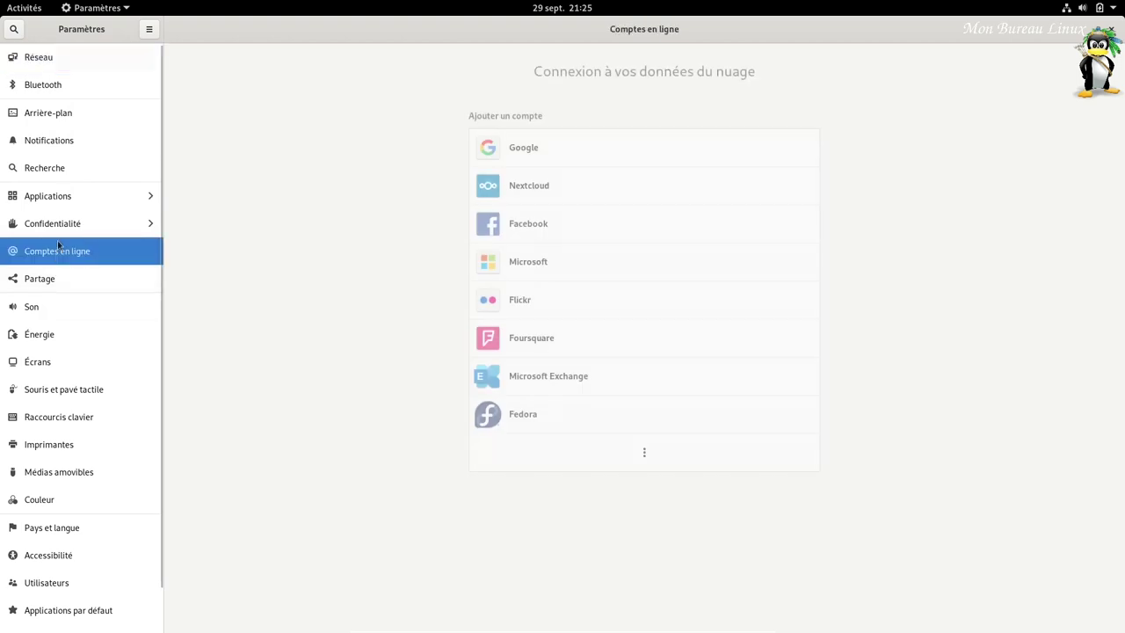
pyautogui.click(14, 32)
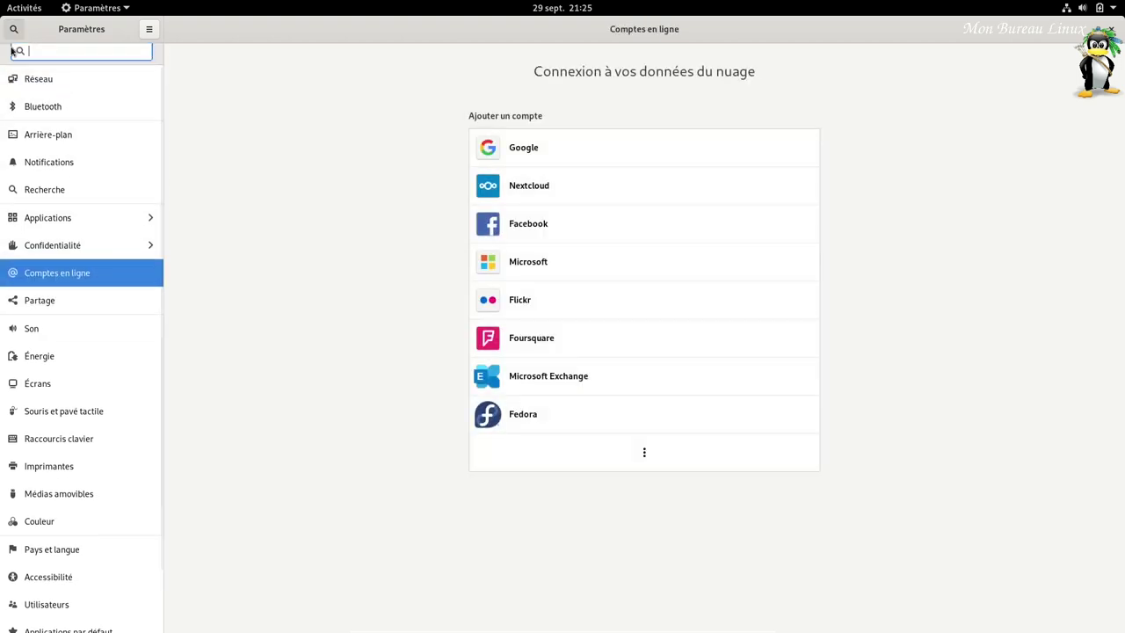
pyautogui.click(41, 309)
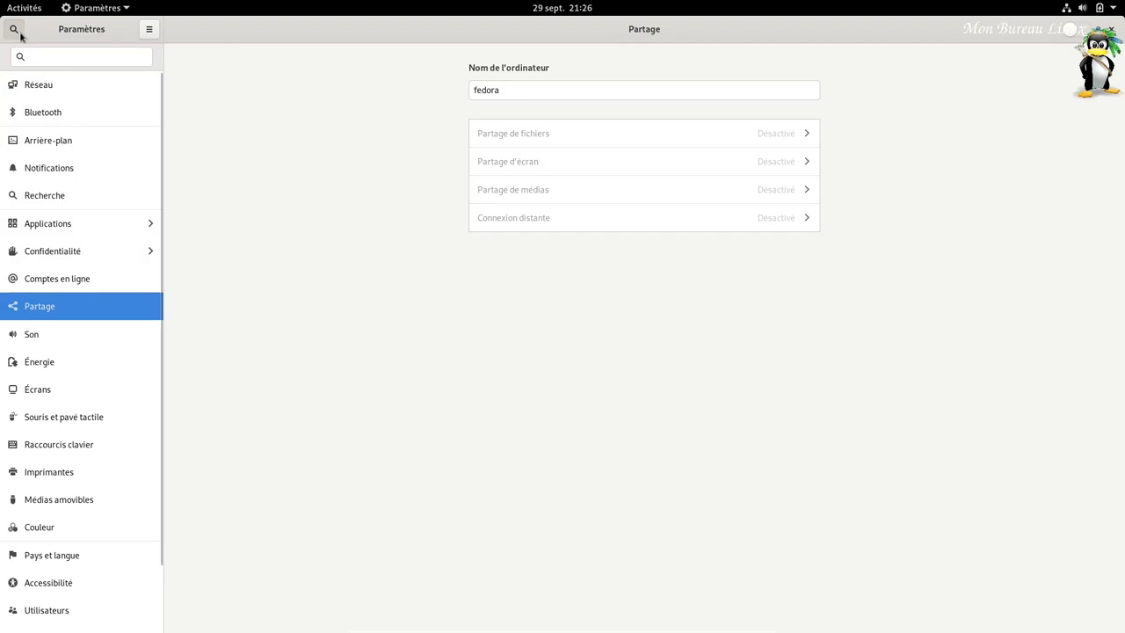
pyautogui.click(66, 340)
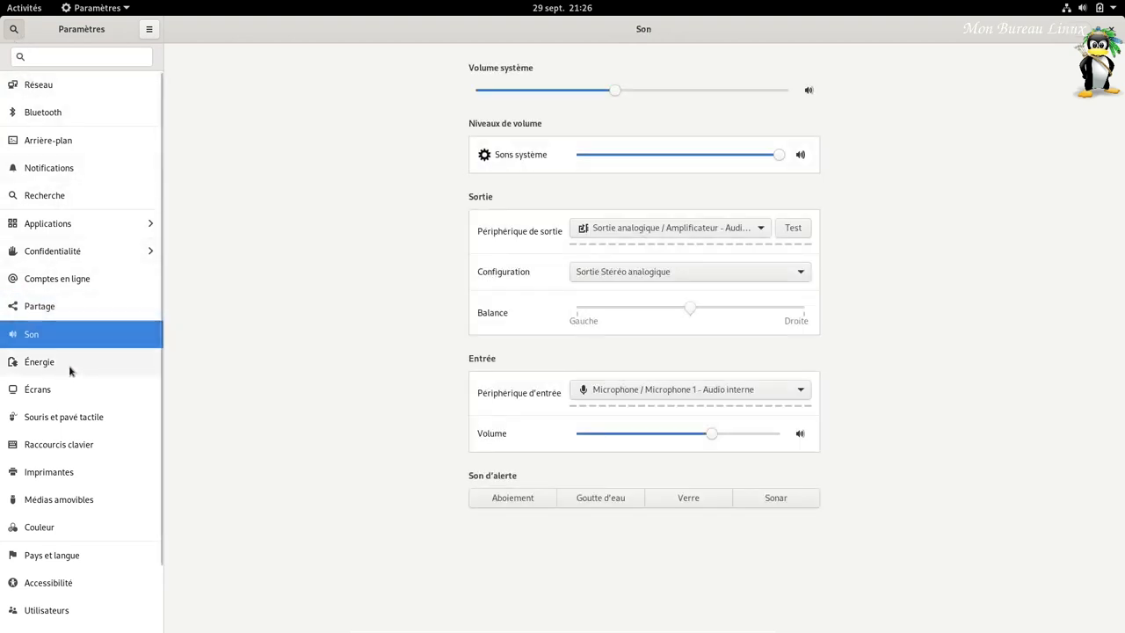
pyautogui.click(70, 367)
# - Examine the display settings with night mode, the mouse and touchpad options, and the keyboard shortcuts
pyautogui.click(62, 389)
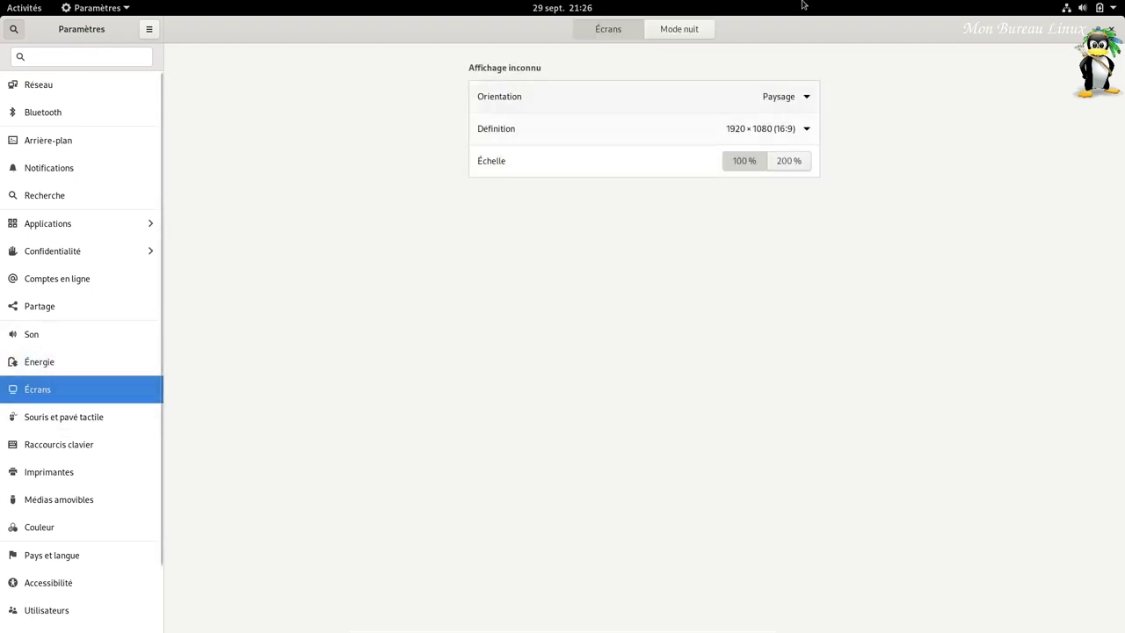
pyautogui.click(689, 31)
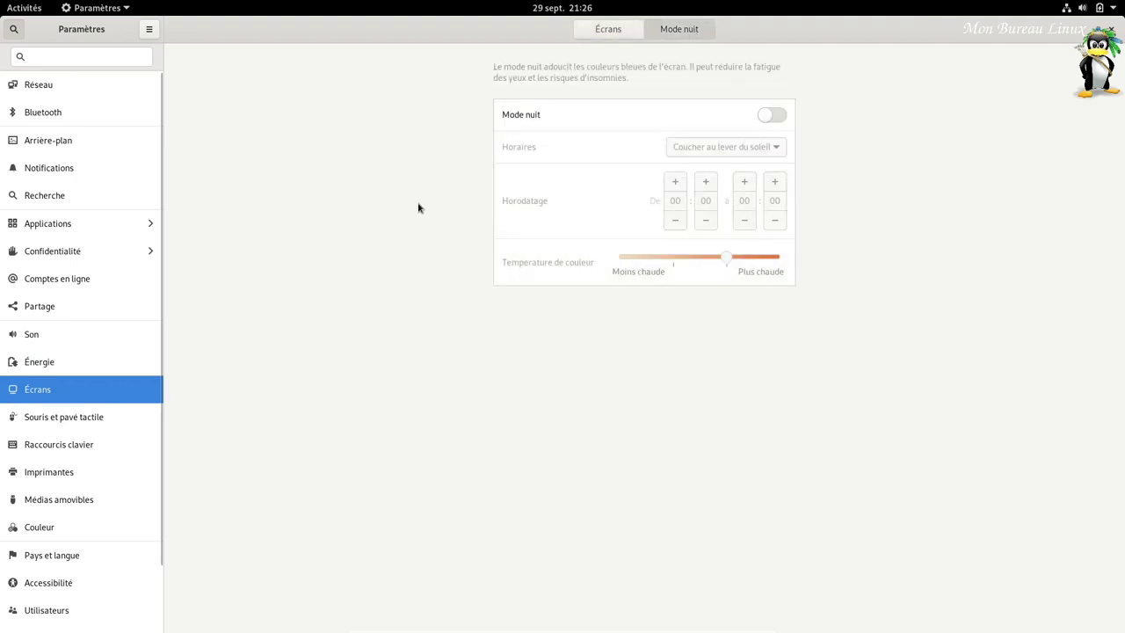
pyautogui.click(58, 419)
pyautogui.click(57, 444)
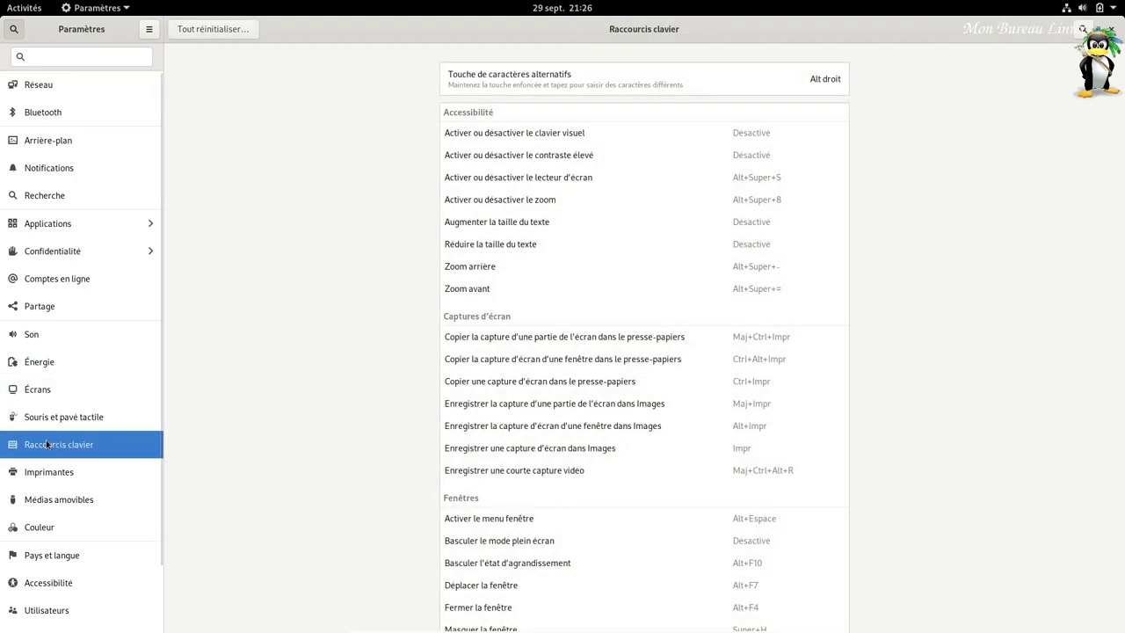
# - Review the settings for printers, removable media, color, region and language, accessibility, and users
pyautogui.click(60, 479)
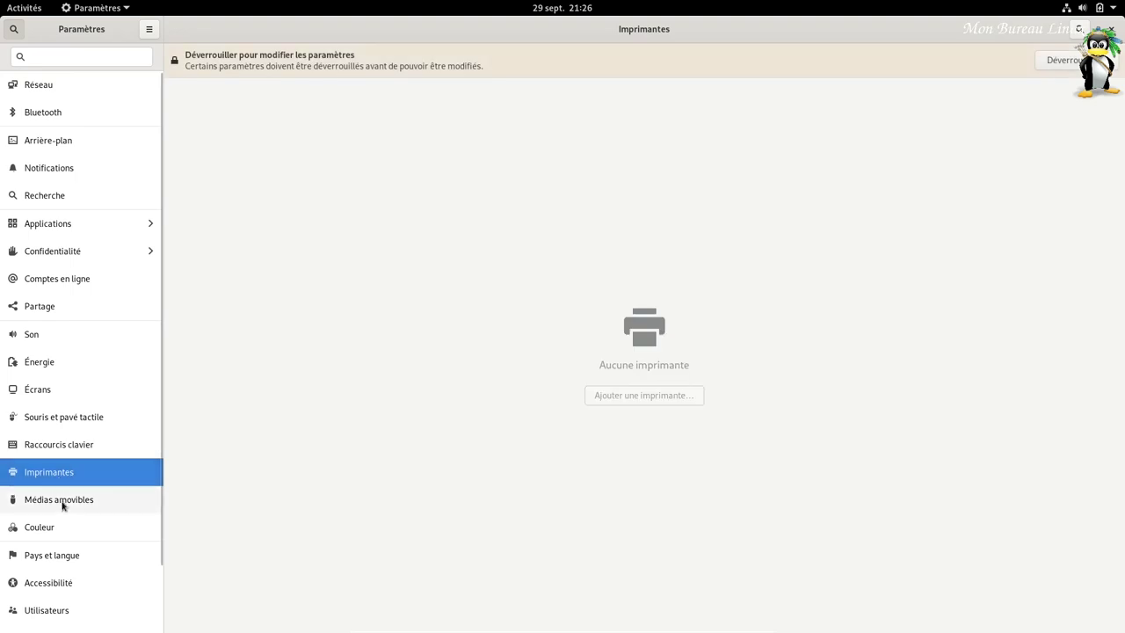
pyautogui.click(62, 501)
pyautogui.click(51, 532)
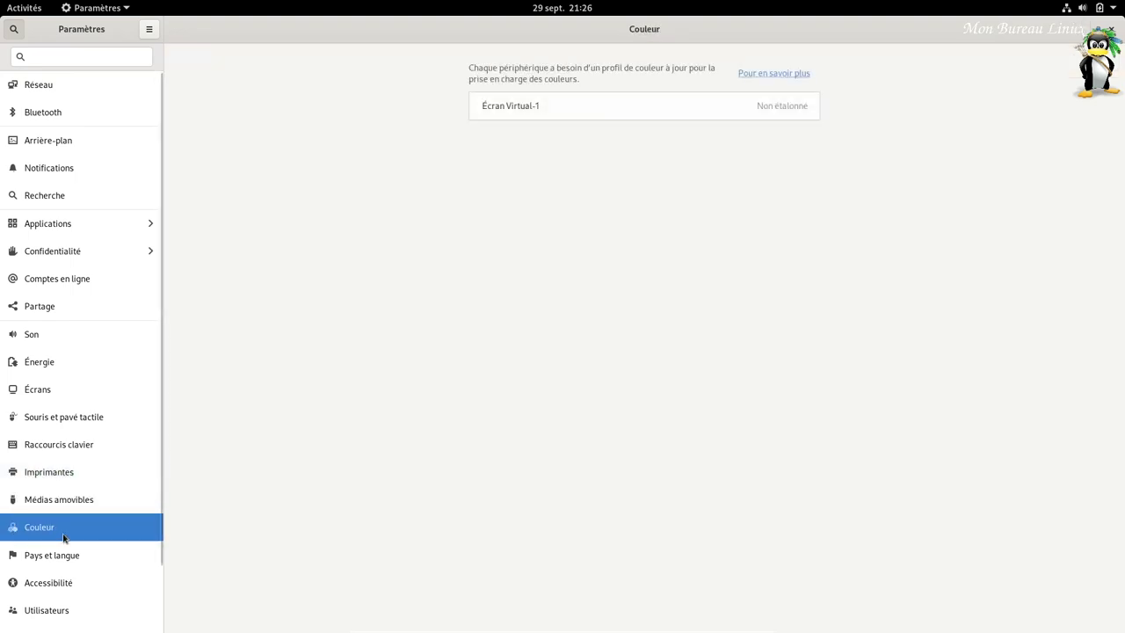
pyautogui.click(66, 561)
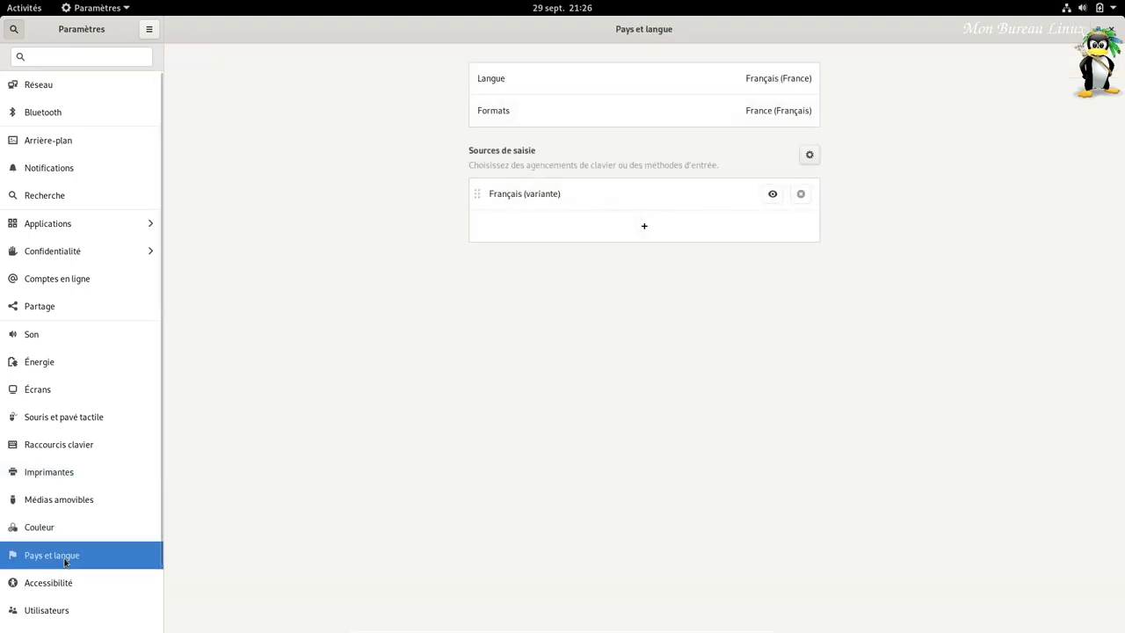
pyautogui.click(57, 587)
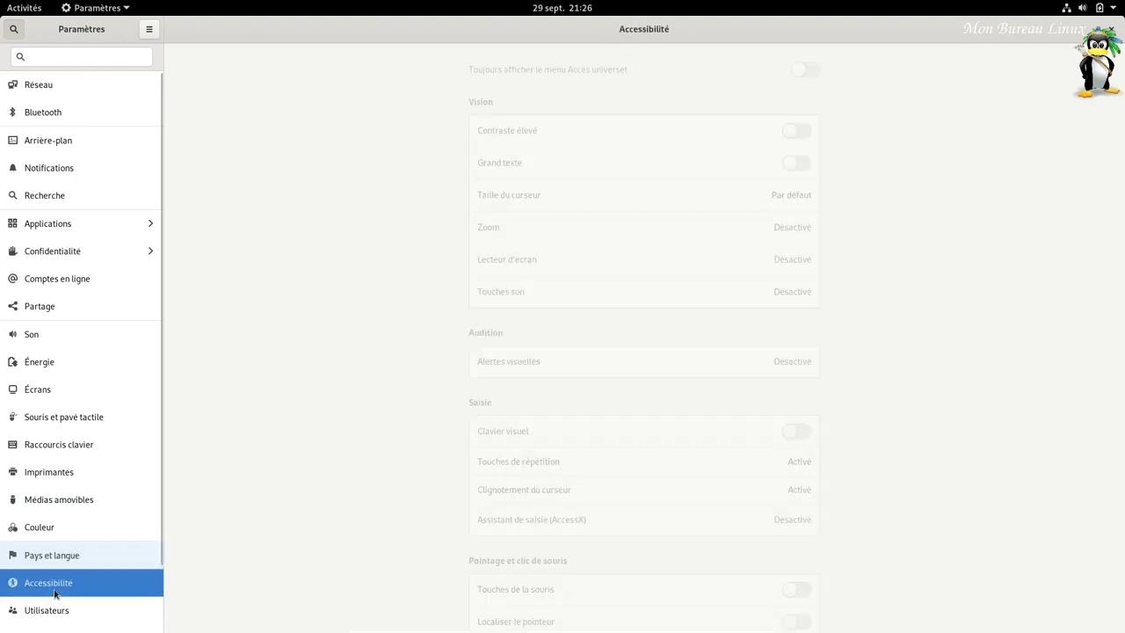
pyautogui.click(64, 614)
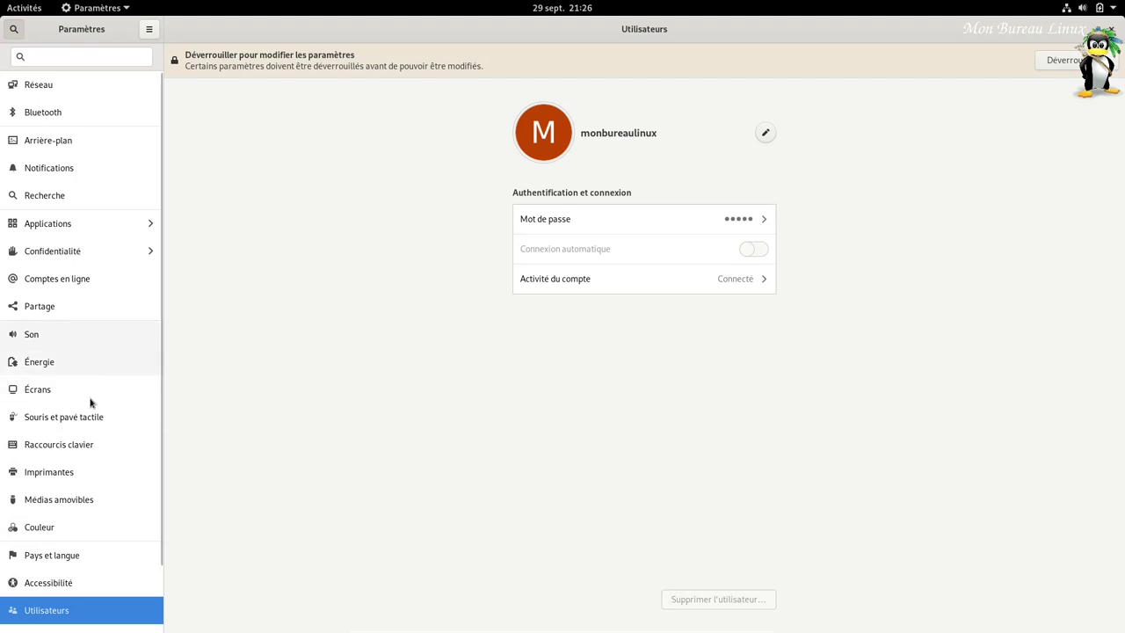
# - Examine the default applications, the date and time settings, and the system details
pyautogui.scroll(-2, 91, 402)
pyautogui.click(72, 571)
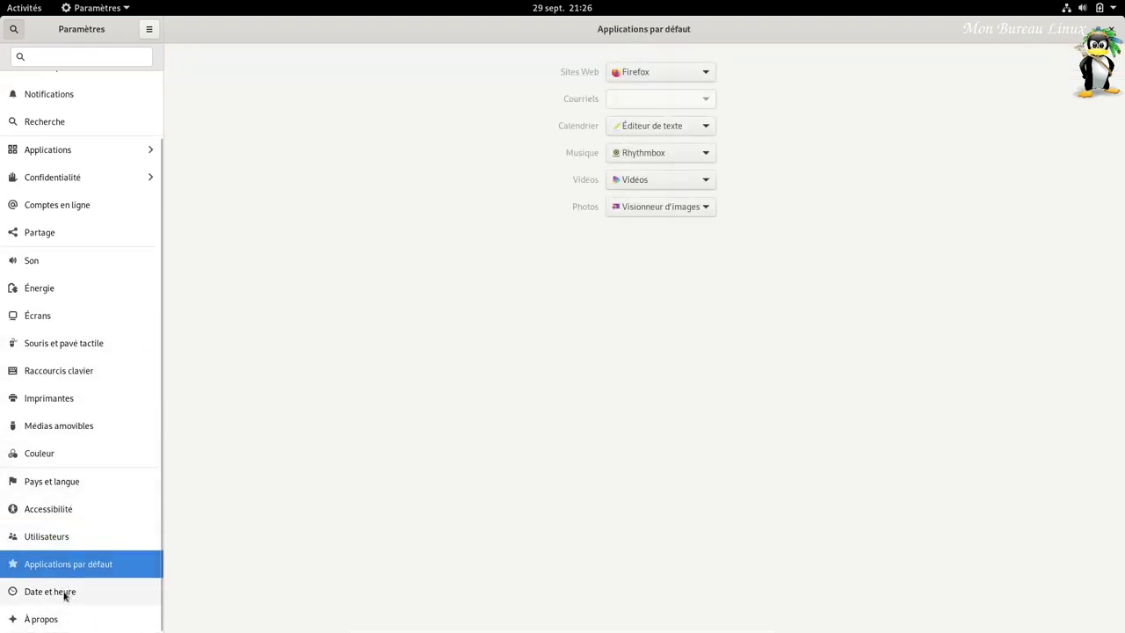
pyautogui.click(75, 593)
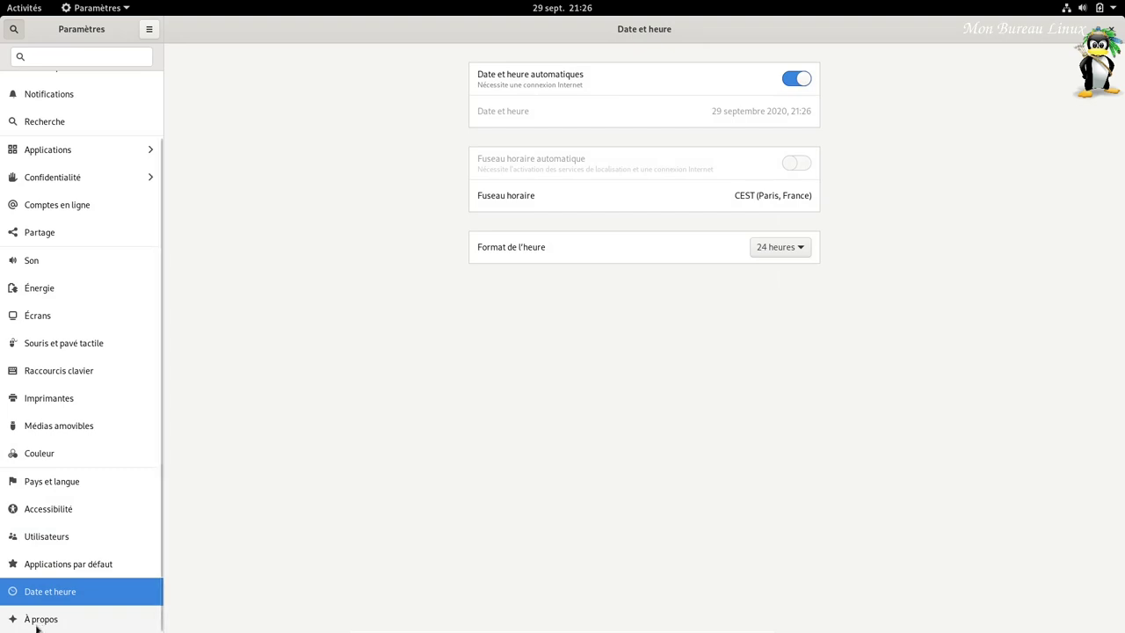
pyautogui.click(38, 621)
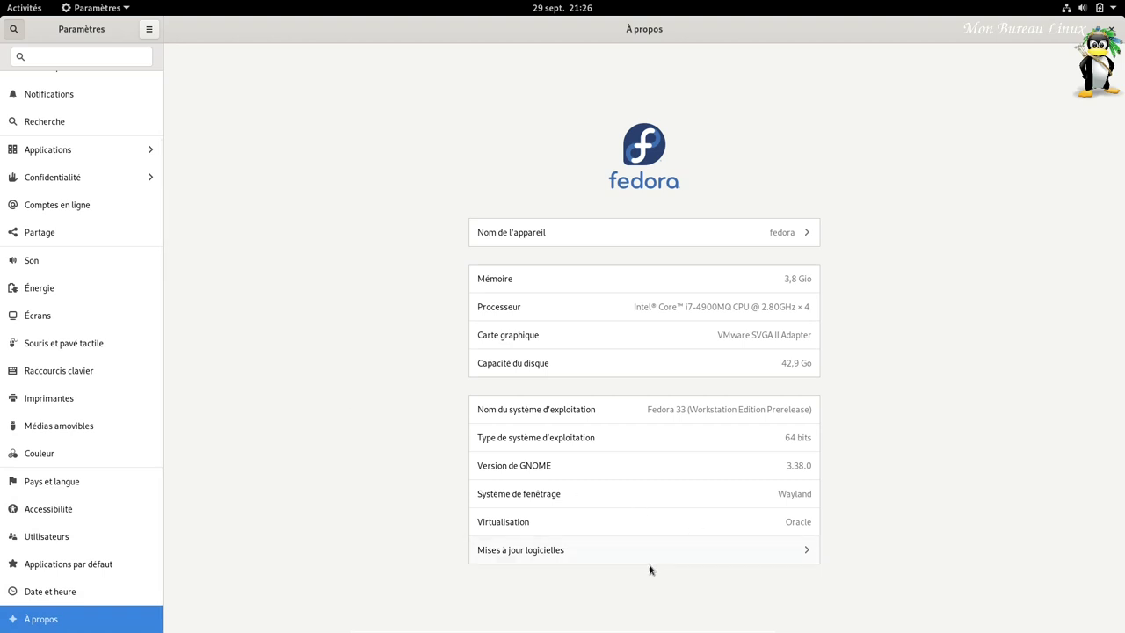
# - Open the software updates from the system details and enable the third-party software repositories
pyautogui.click(804, 553)
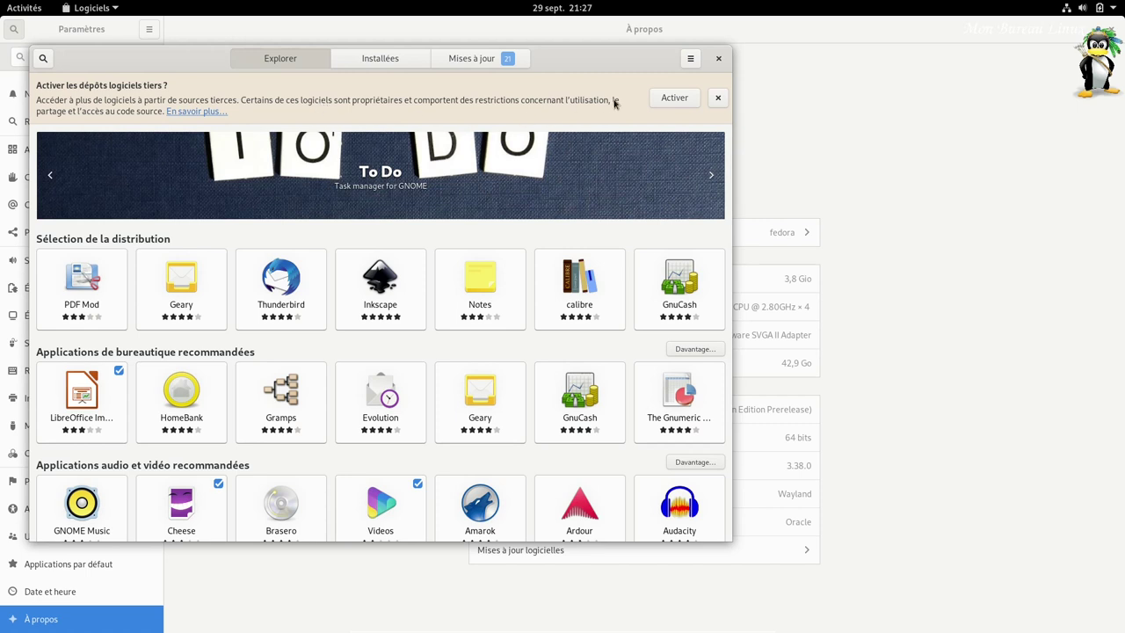
pyautogui.click(675, 99)
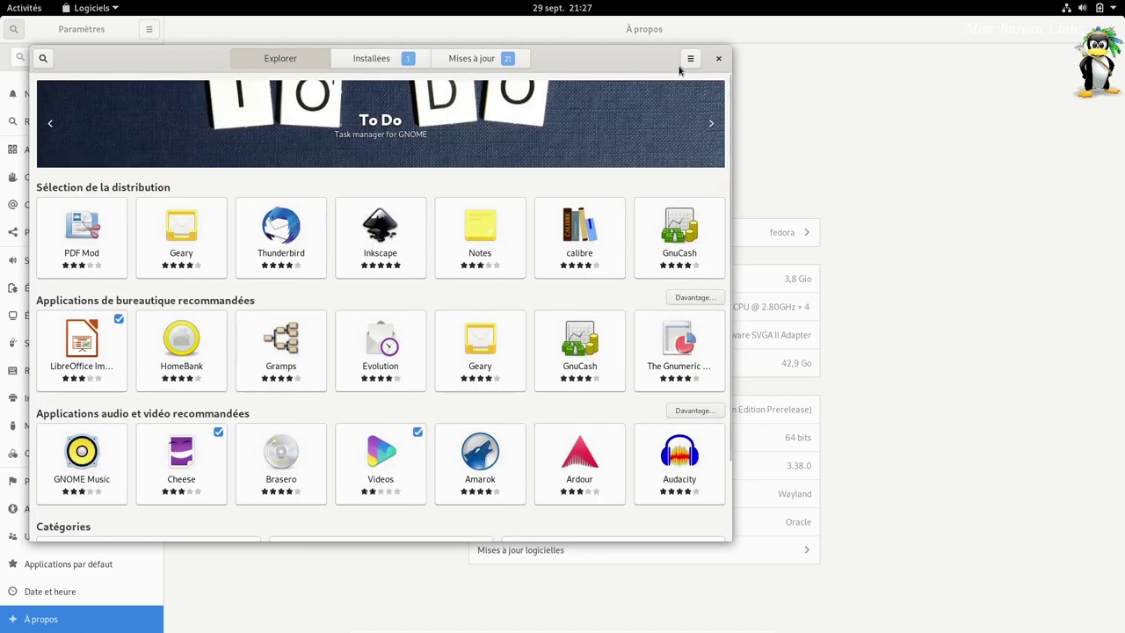
# - Examine the list of third-party and Fedora software repositories in Logiciels, and close it
pyautogui.click(690, 58)
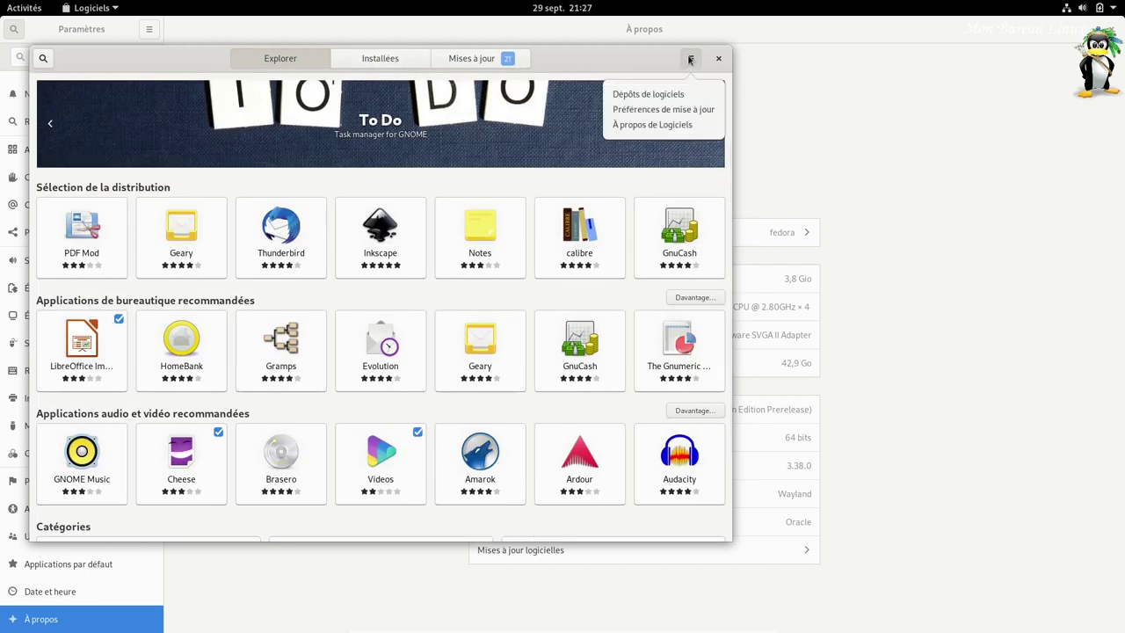
pyautogui.click(667, 94)
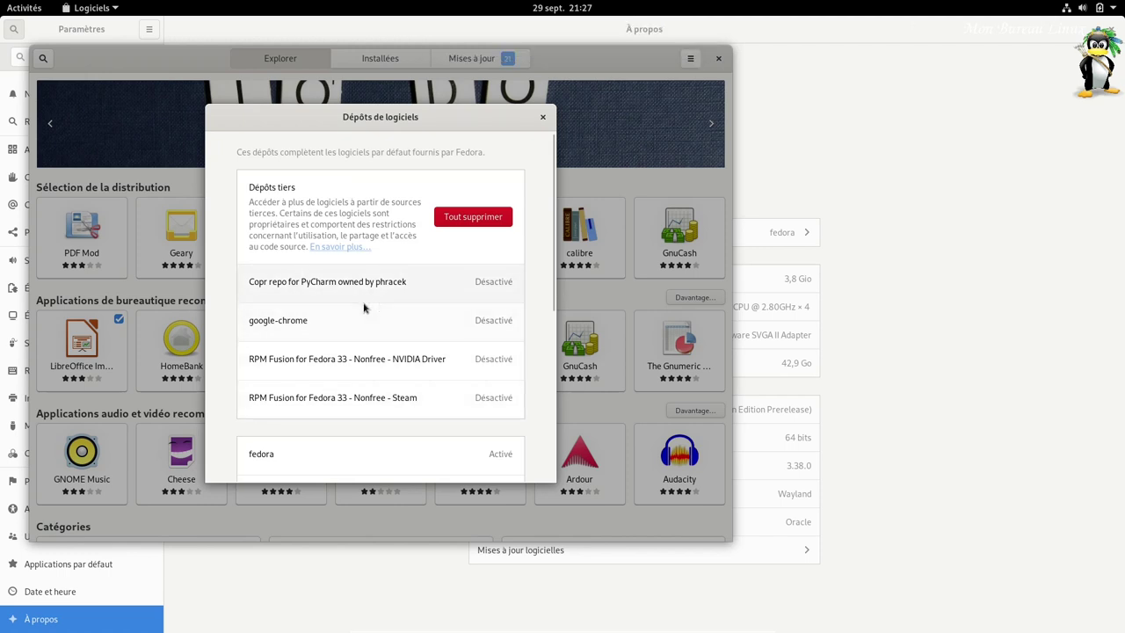
pyautogui.scroll(-3, 334, 364)
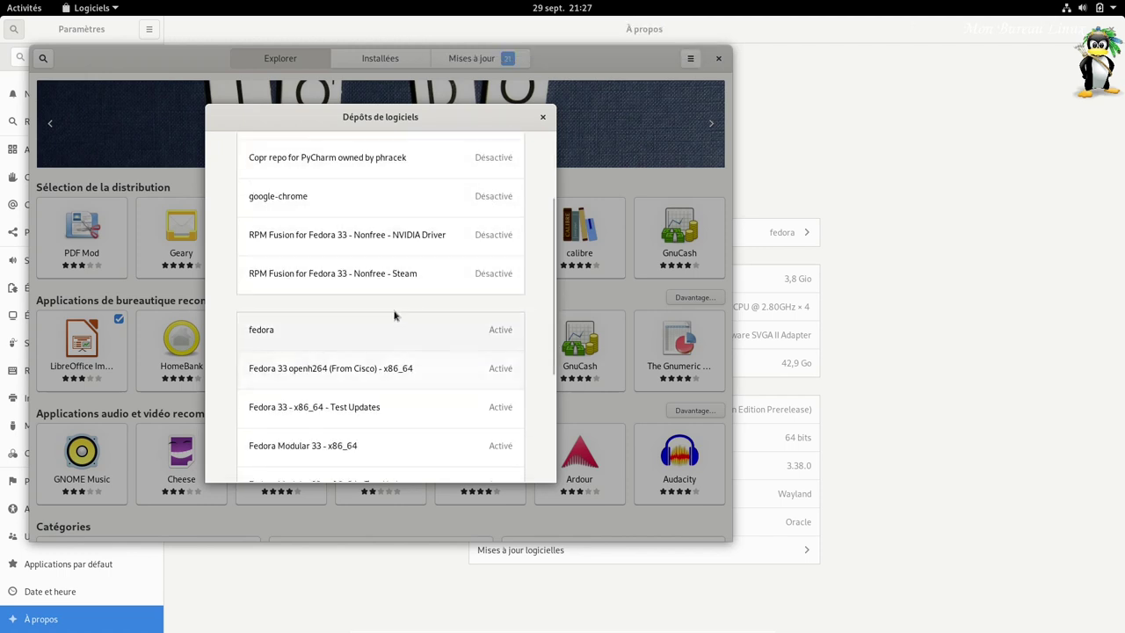
pyautogui.scroll(-2, 393, 381)
pyautogui.scroll(6, 414, 396)
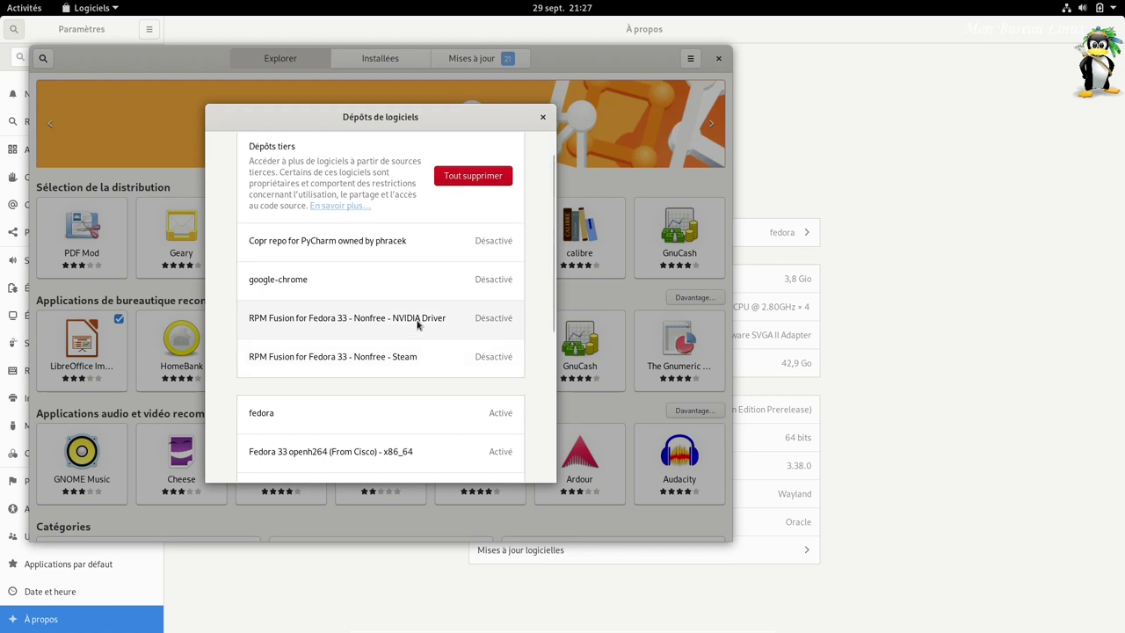
pyautogui.click(544, 118)
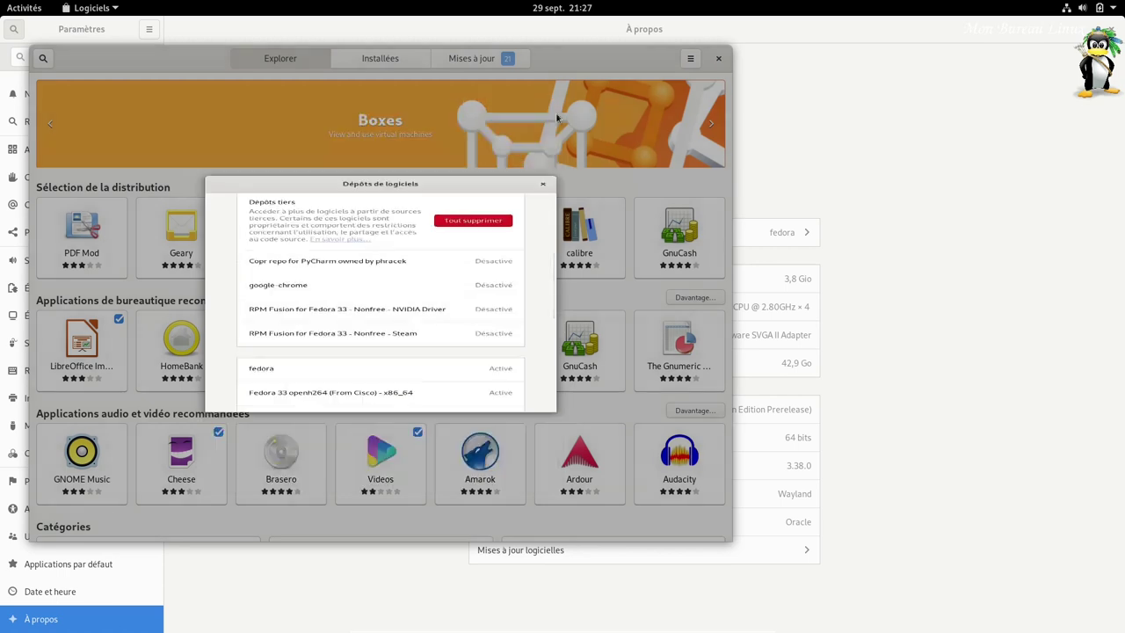
# - Check the update preferences of Logiciels and its version information and credits, closing each dialog
pyautogui.click(690, 58)
pyautogui.click(684, 112)
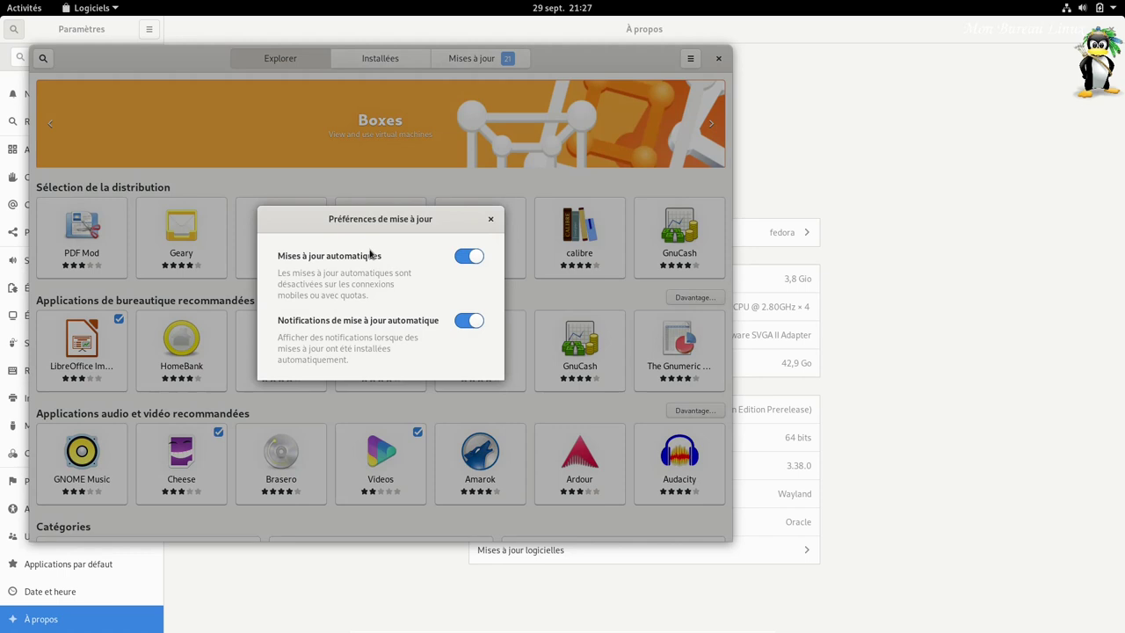
pyautogui.click(490, 219)
pyautogui.click(690, 58)
pyautogui.click(694, 126)
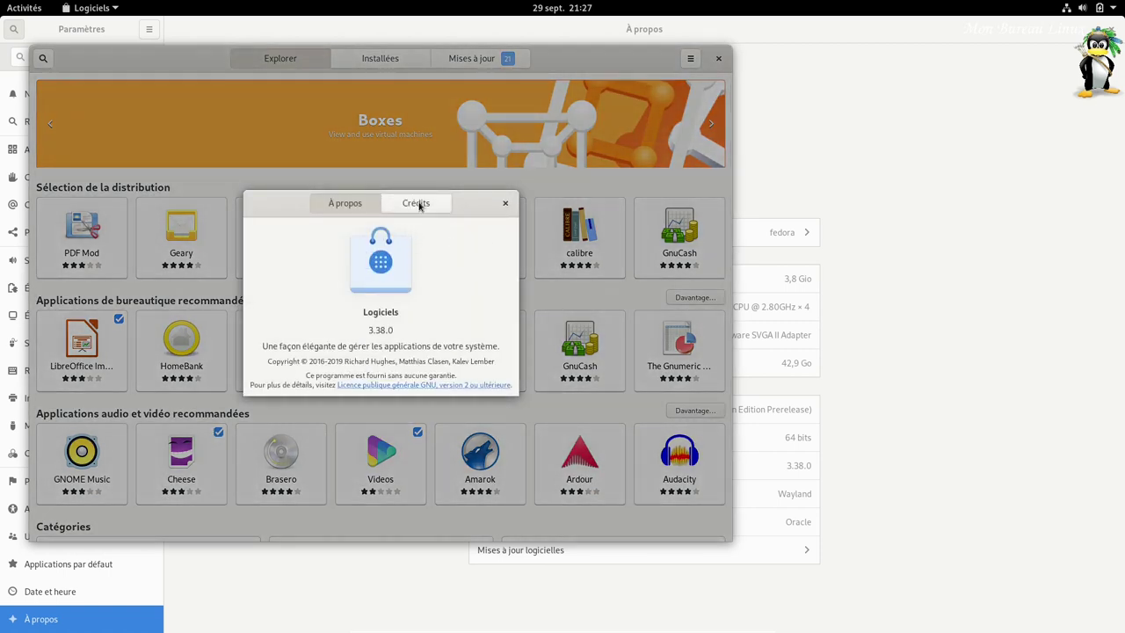
pyautogui.click(419, 205)
pyautogui.click(504, 204)
# - Show the available updates in Logiciels, and close the settings window so the Logiciels window can be moved toward the desktop's center
pyautogui.click(475, 67)
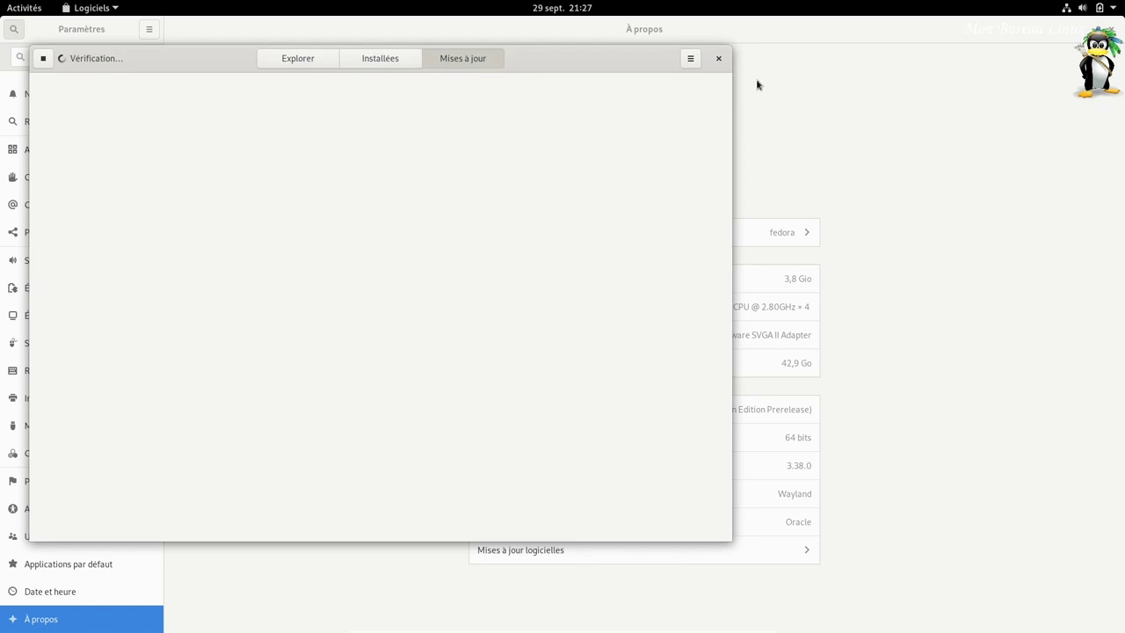
pyautogui.click(883, 79)
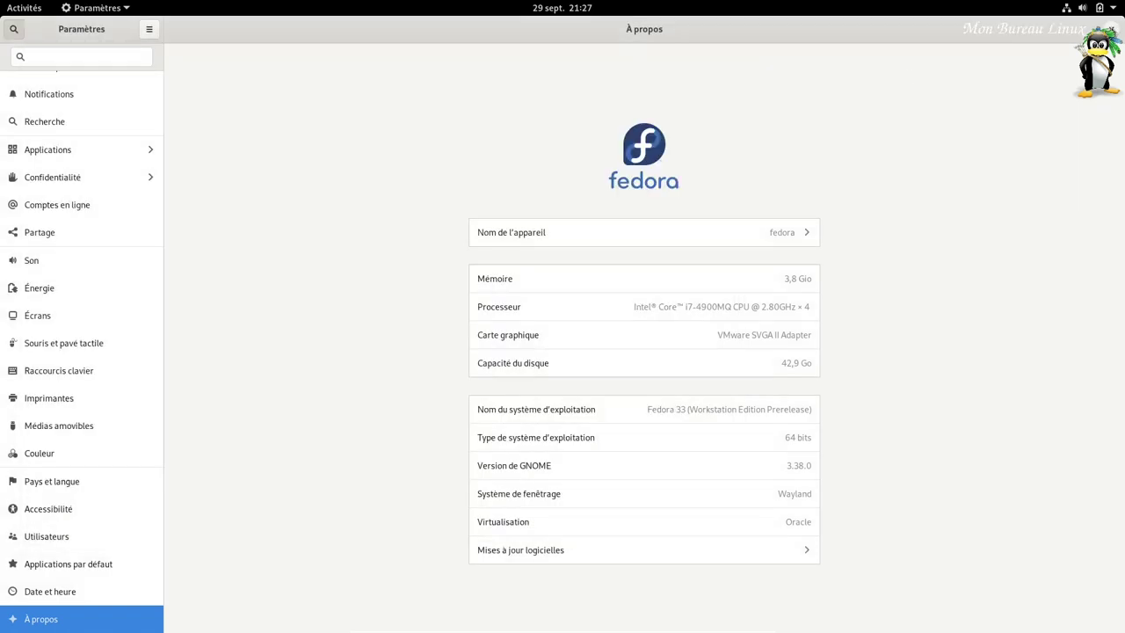
pyautogui.hotkey('ctrl', 'q')
pyautogui.moveTo(206, 53); pyautogui.dragTo(383, 73)
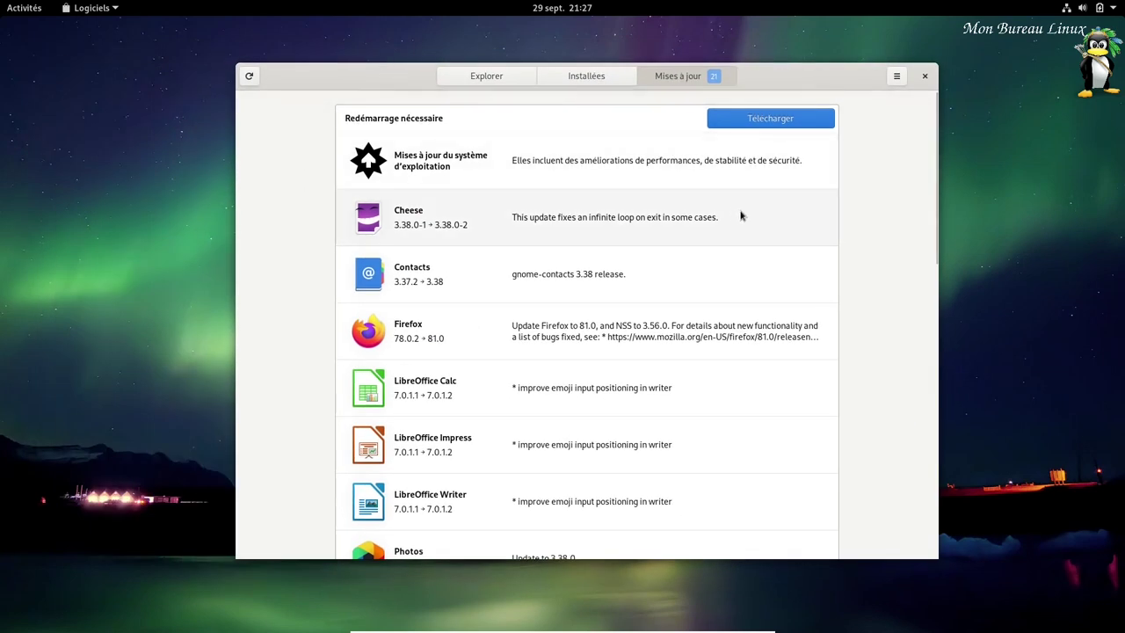
# - Look through the list of available system and application updates and start downloading them
pyautogui.scroll(-5, 635, 390)
pyautogui.scroll(-10, 634, 389)
pyautogui.scroll(15, 651, 419)
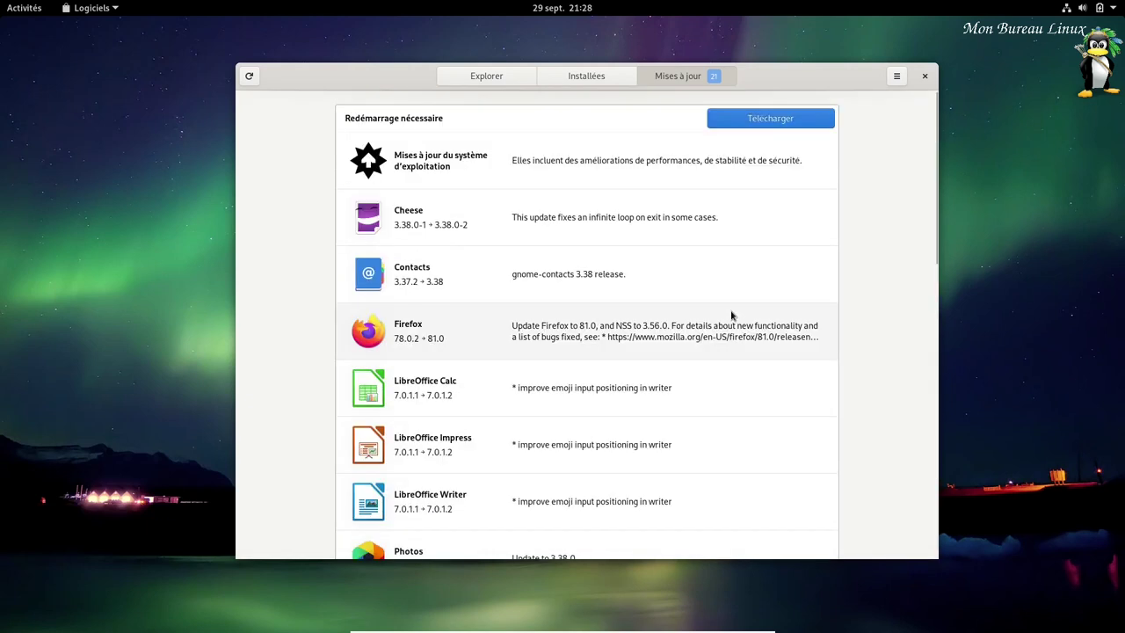
pyautogui.click(764, 121)
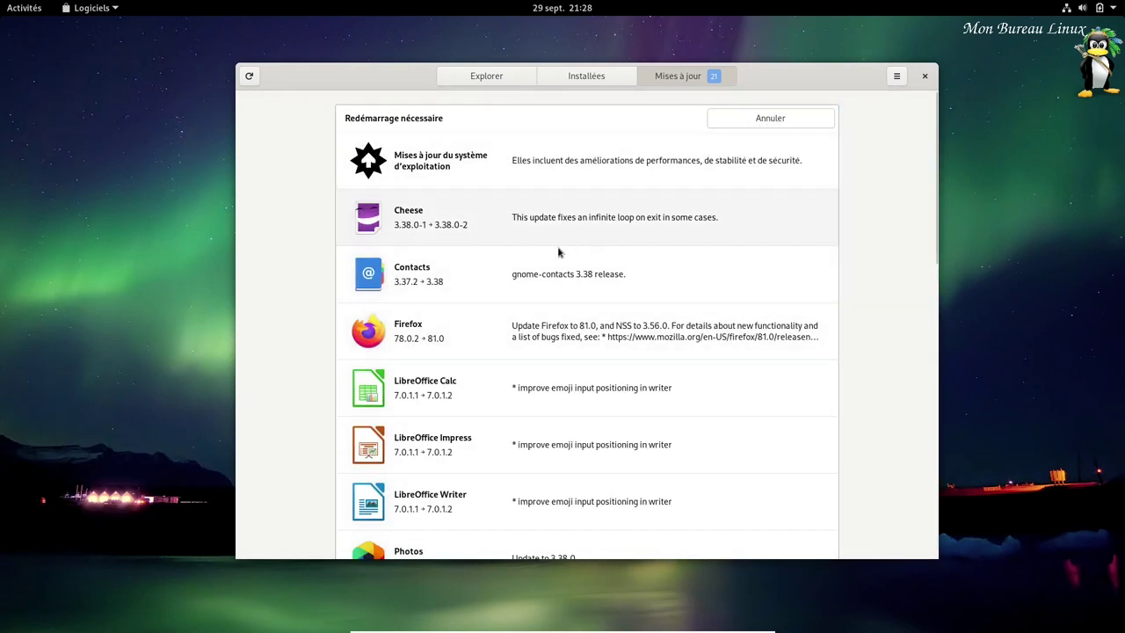
# - Open the Agenda application, view its week, month and year layouts, and close it
pyautogui.click(17, 11)
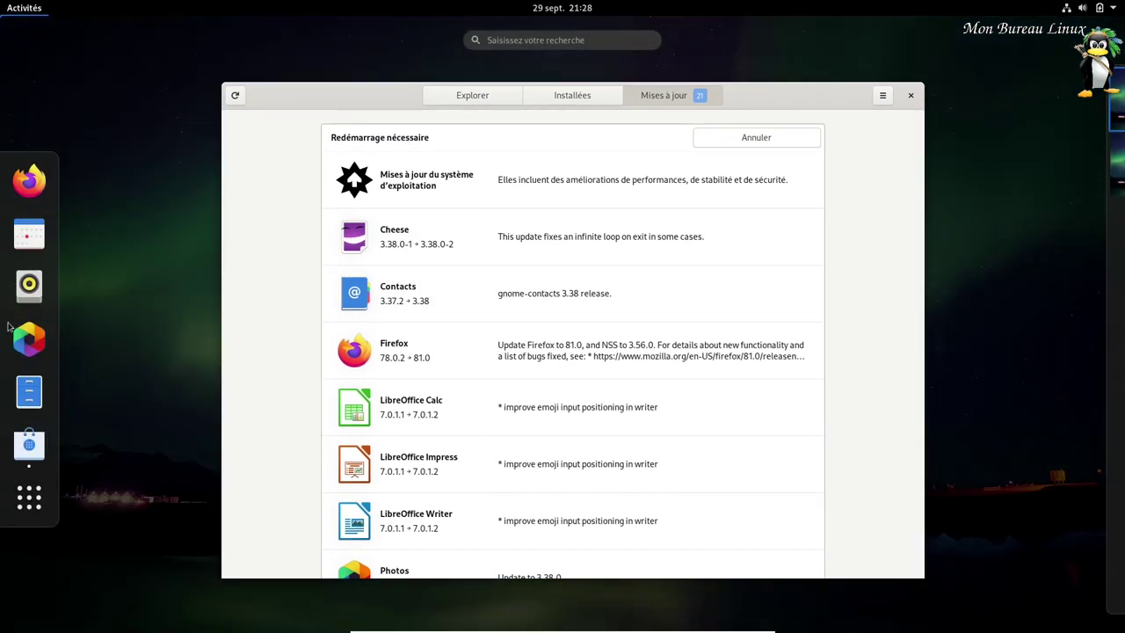
pyautogui.click(29, 498)
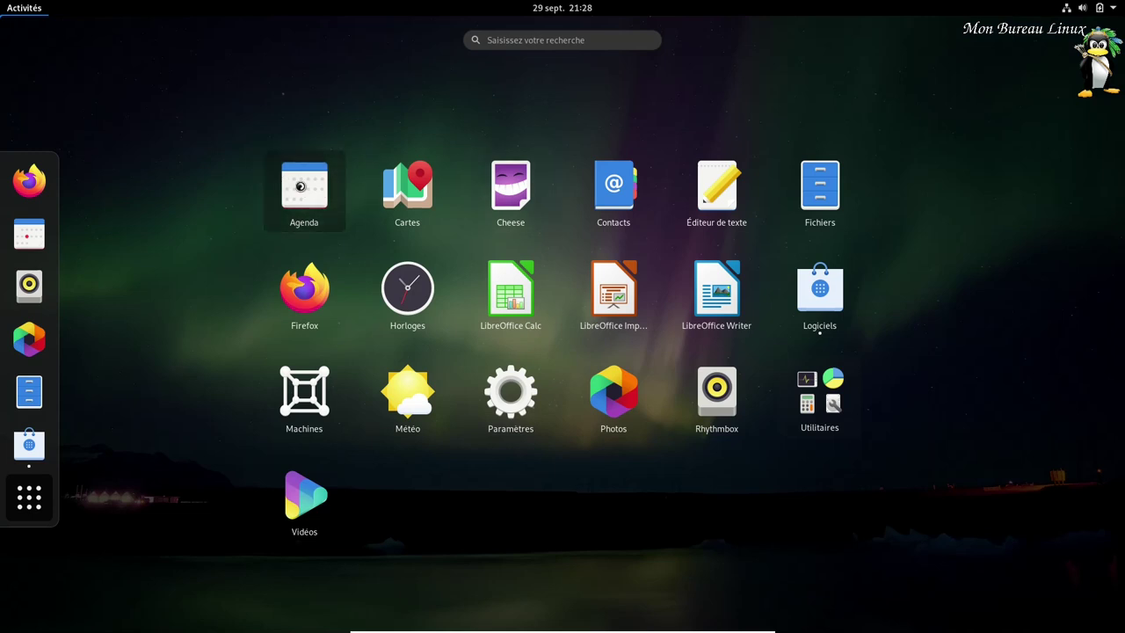
pyautogui.click(301, 191)
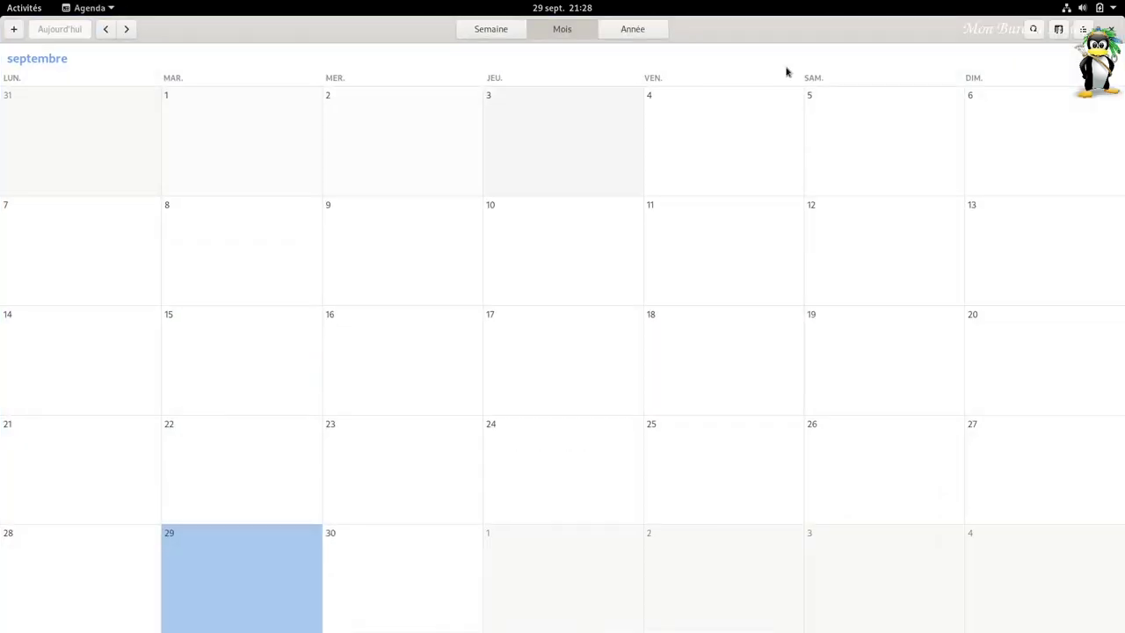
pyautogui.click(513, 34)
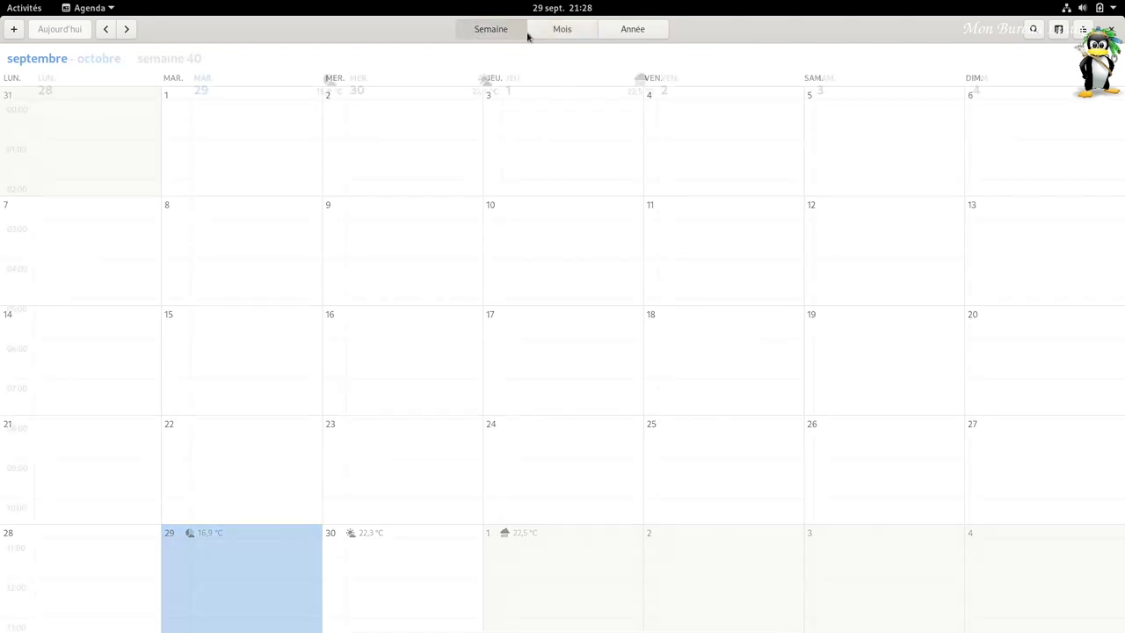
pyautogui.click(585, 37)
pyautogui.click(625, 30)
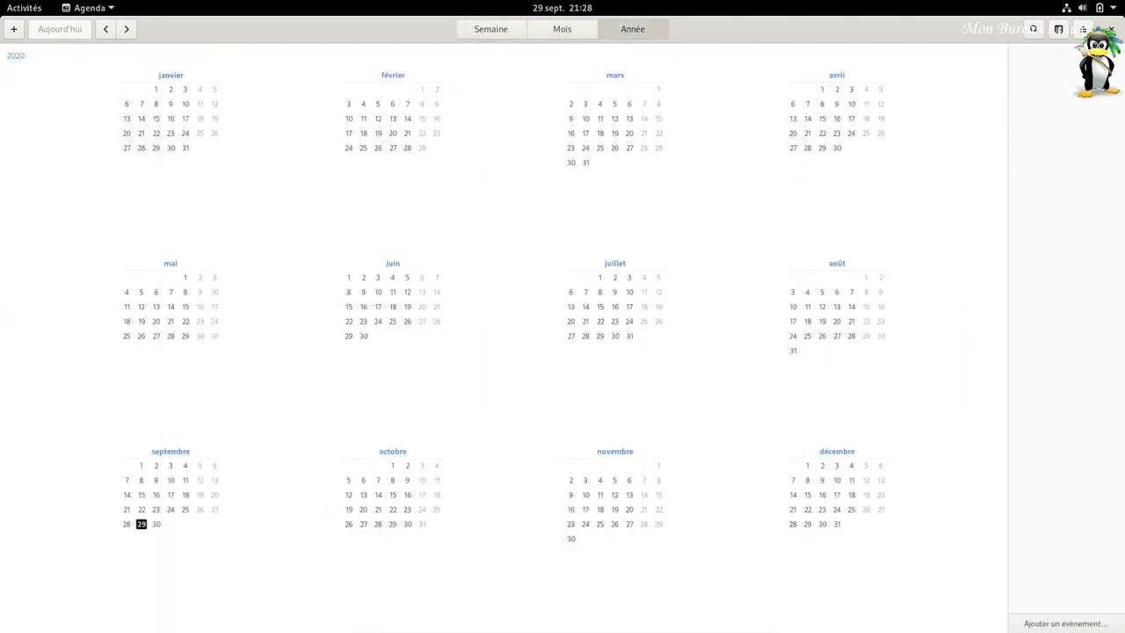
pyautogui.click(1111, 29)
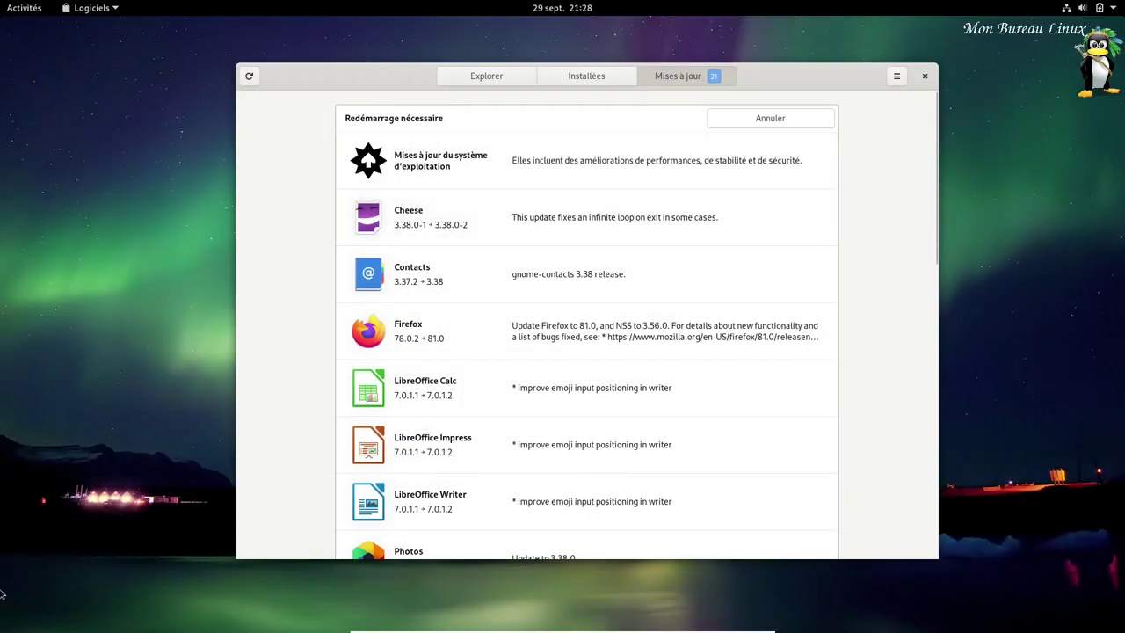
# - Open the Cartes application from the list of all applications
pyautogui.click(27, 8)
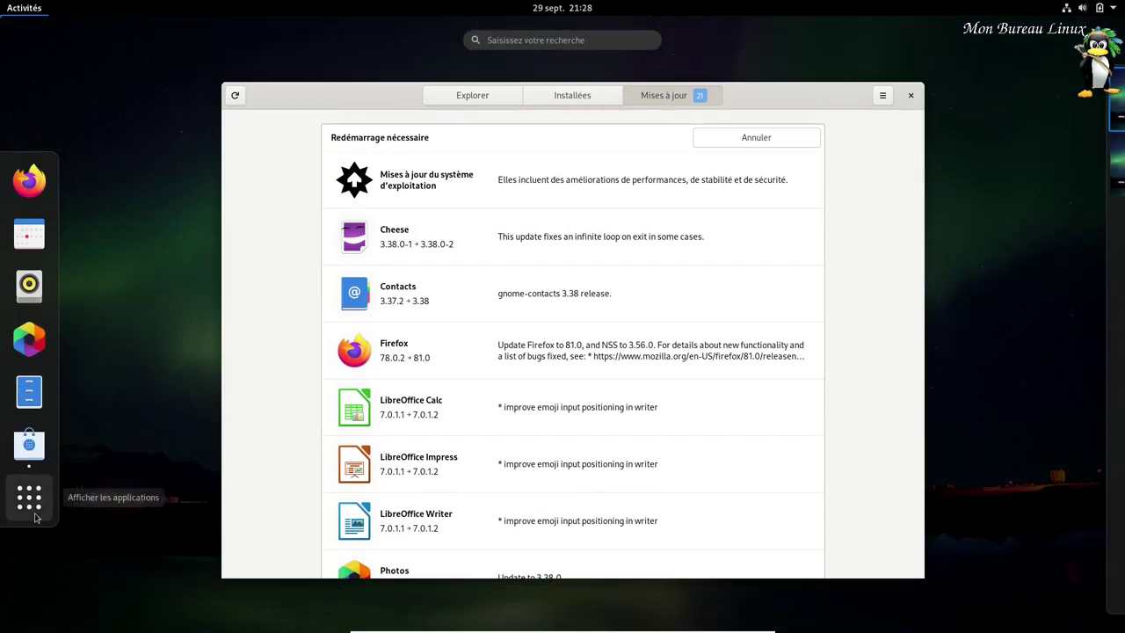
pyautogui.click(32, 508)
pyautogui.click(397, 199)
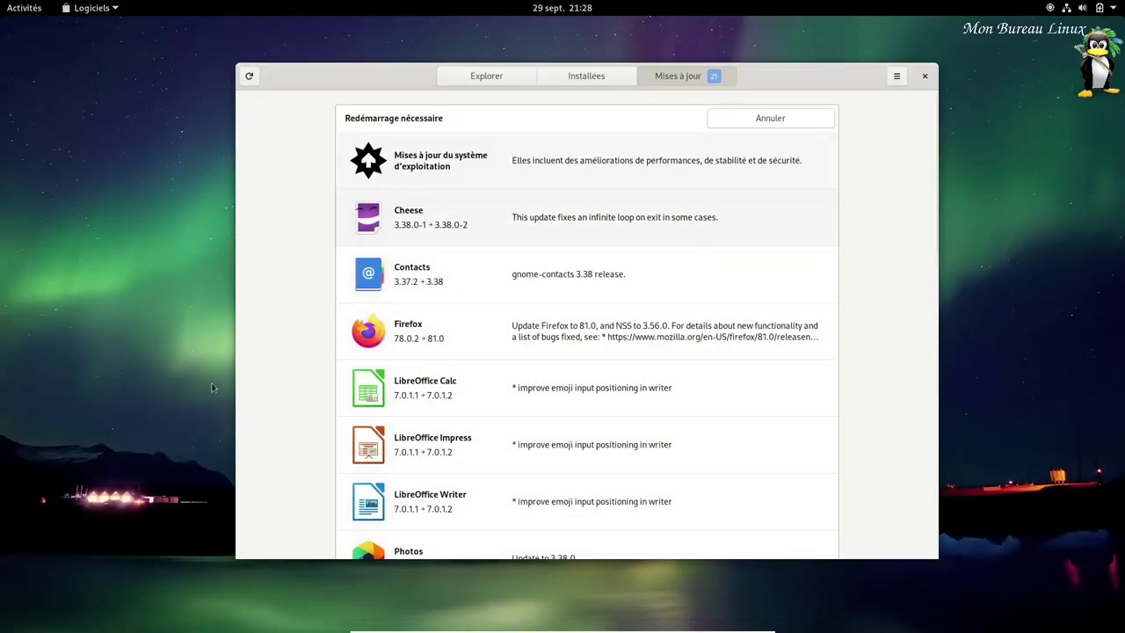
# - Open the text editor from the application list and show its version information
pyautogui.press('super')
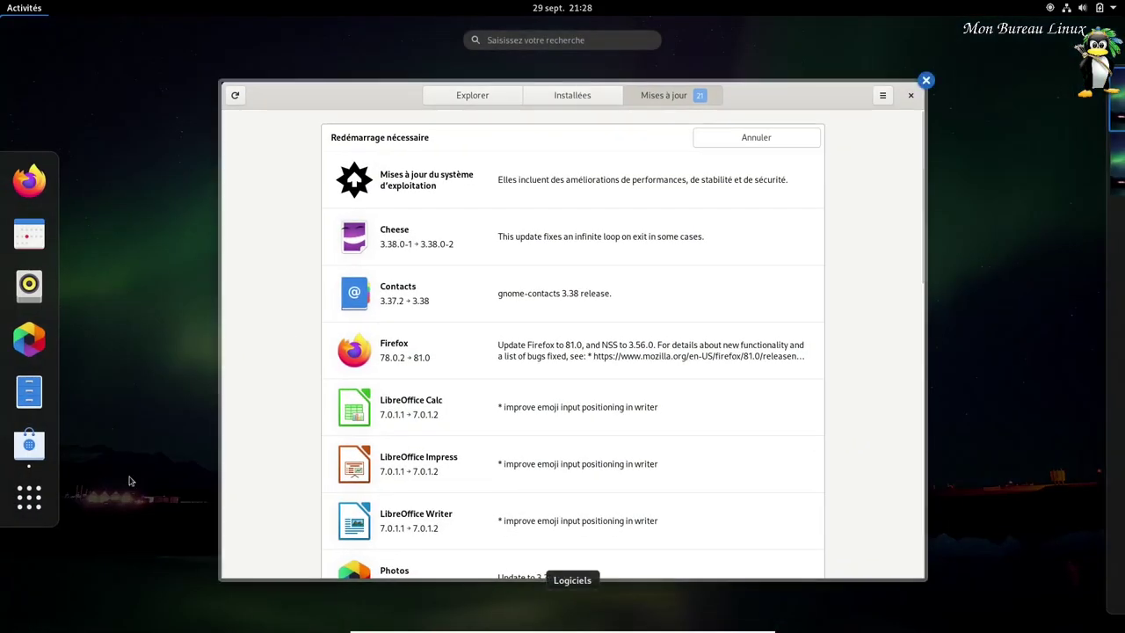
pyautogui.click(48, 494)
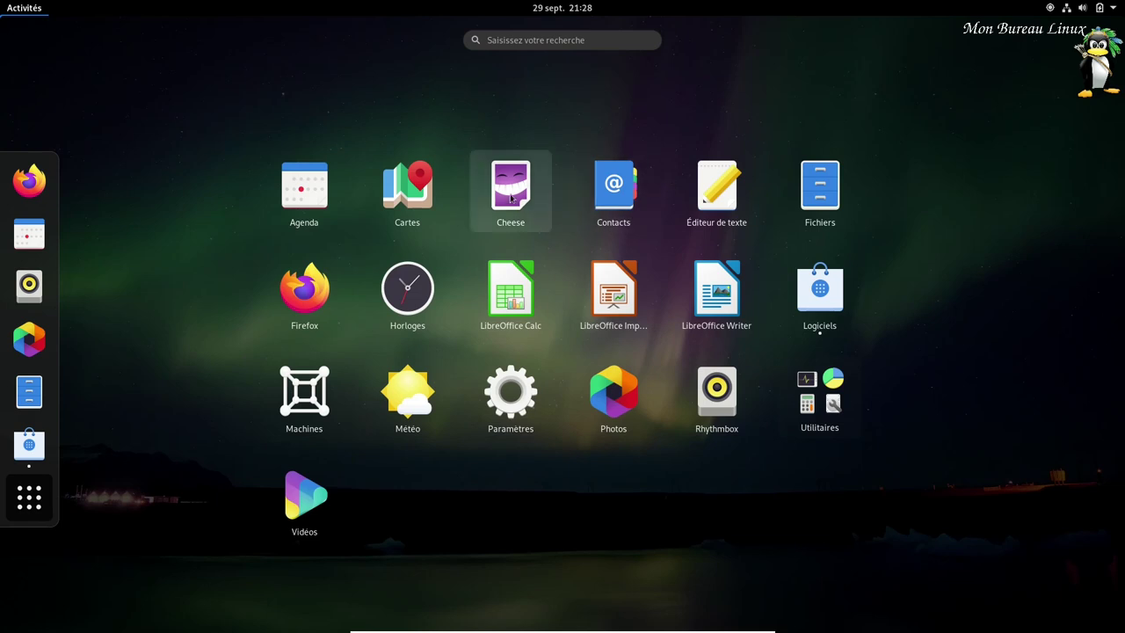
pyautogui.click(729, 195)
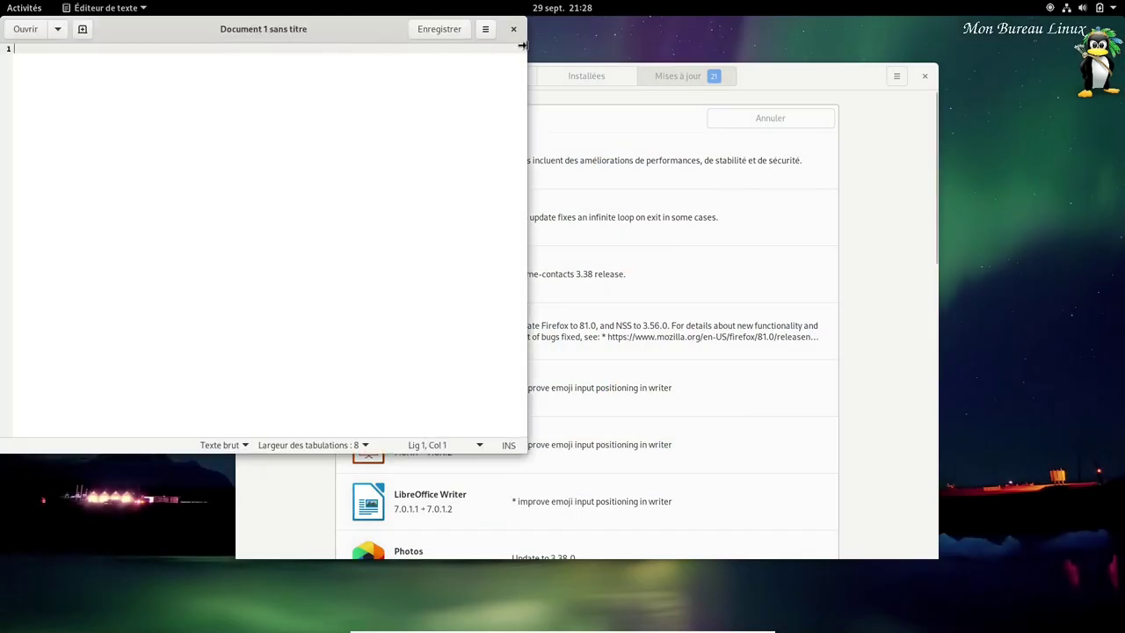
pyautogui.click(485, 32)
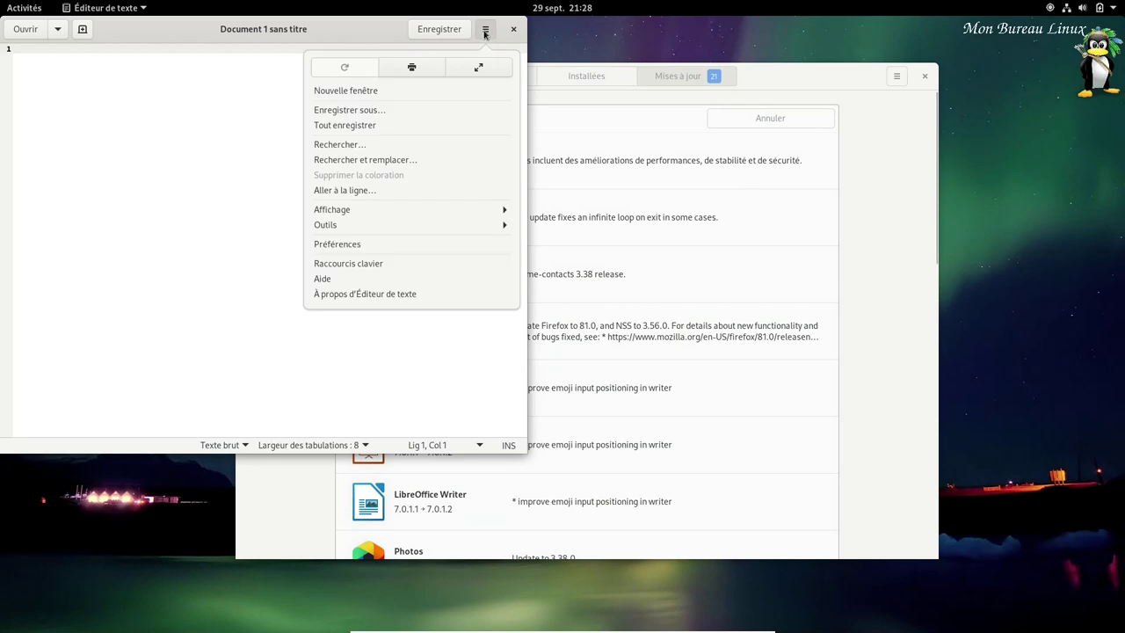
pyautogui.click(401, 293)
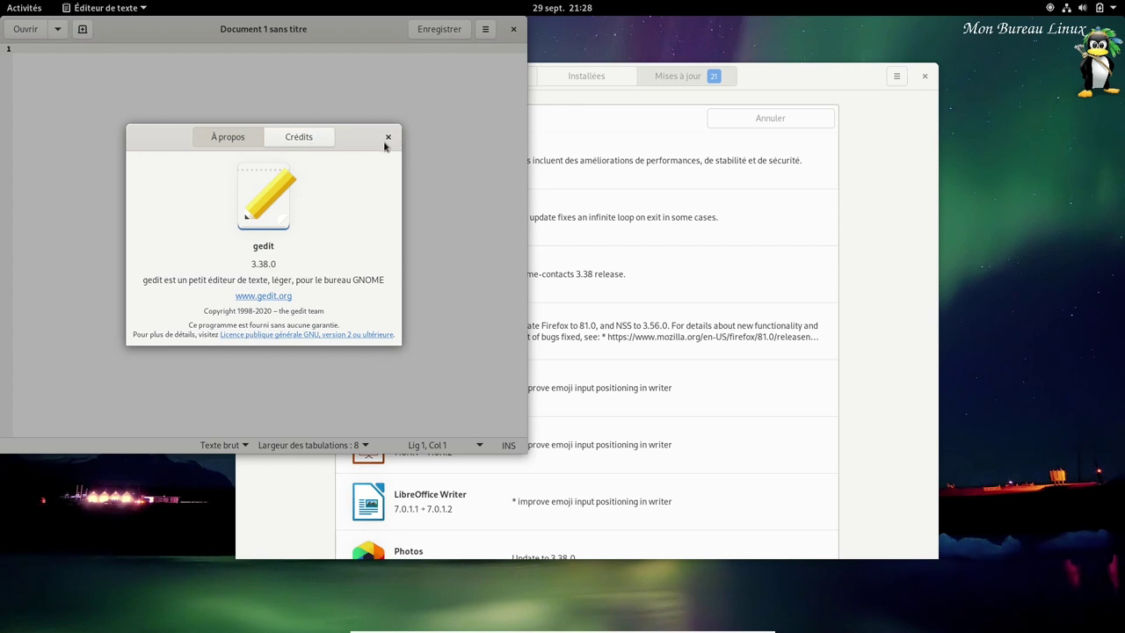
# - Close the text editor with its version information and open Fichiers from the list of all applications
pyautogui.click(389, 138)
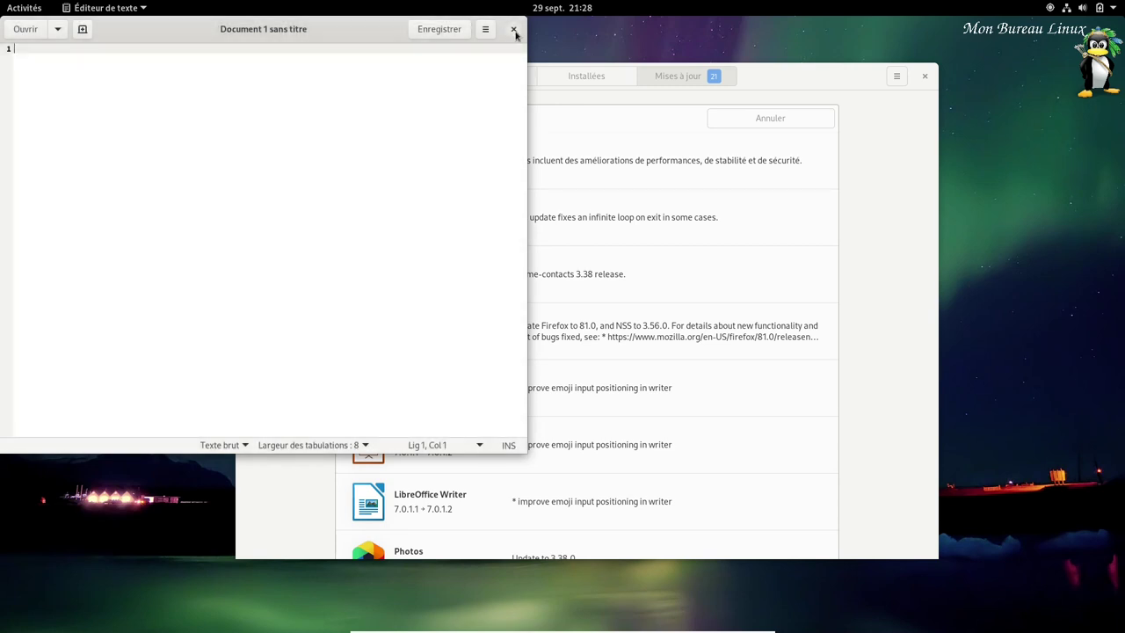
pyautogui.click(514, 30)
pyautogui.press('super')
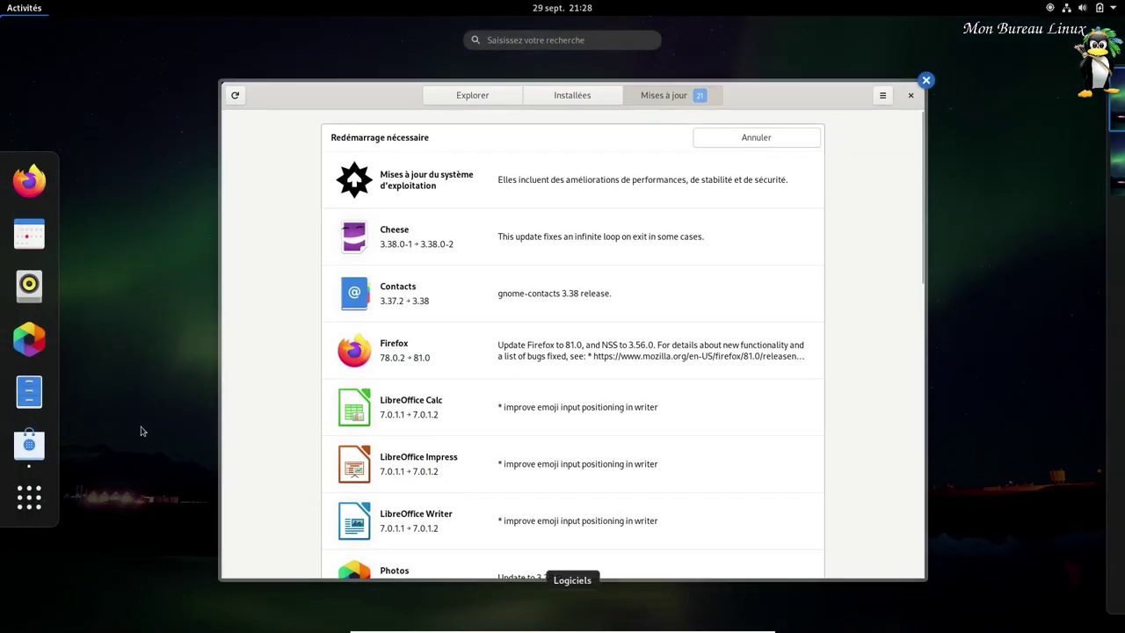
pyautogui.click(29, 497)
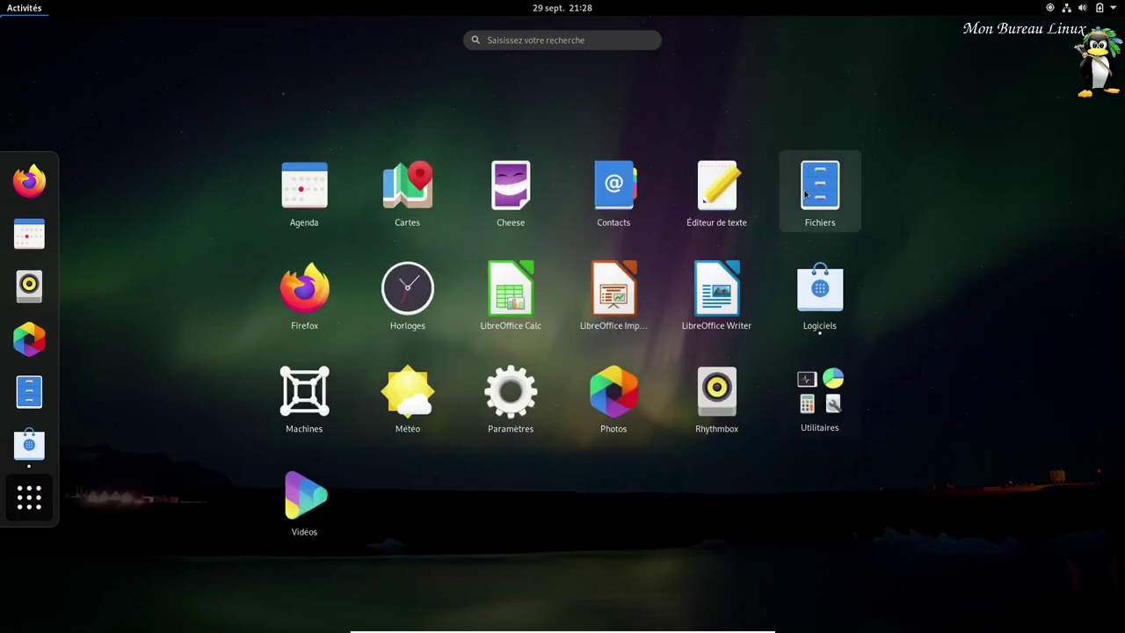
pyautogui.click(834, 209)
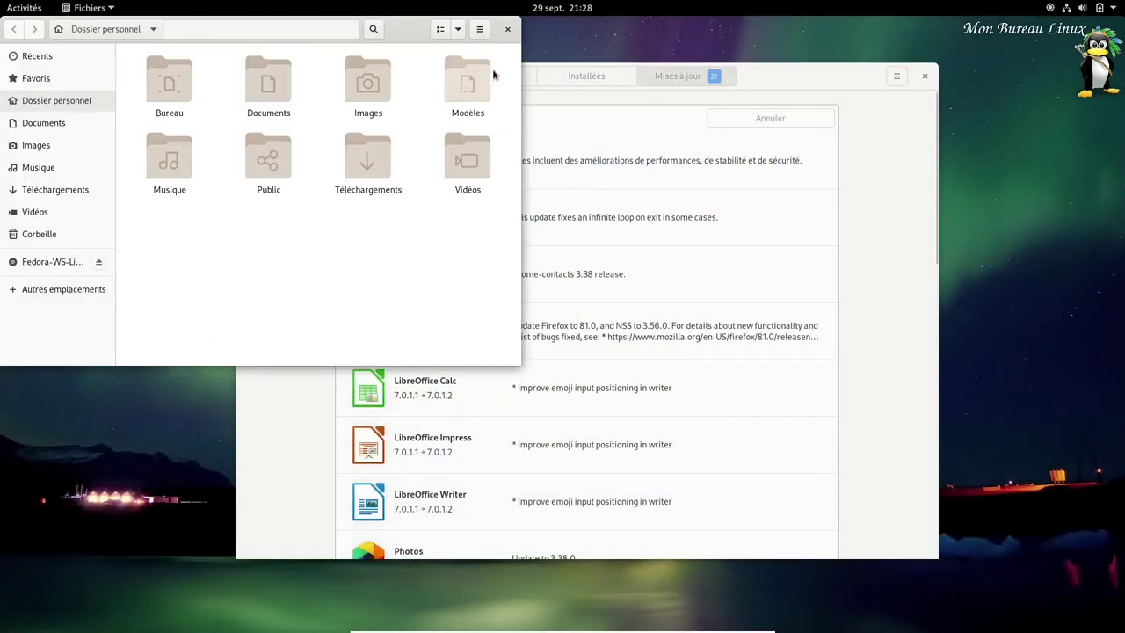
# - Show the version information of Fichiers, then close it and the file manager window
pyautogui.click(479, 32)
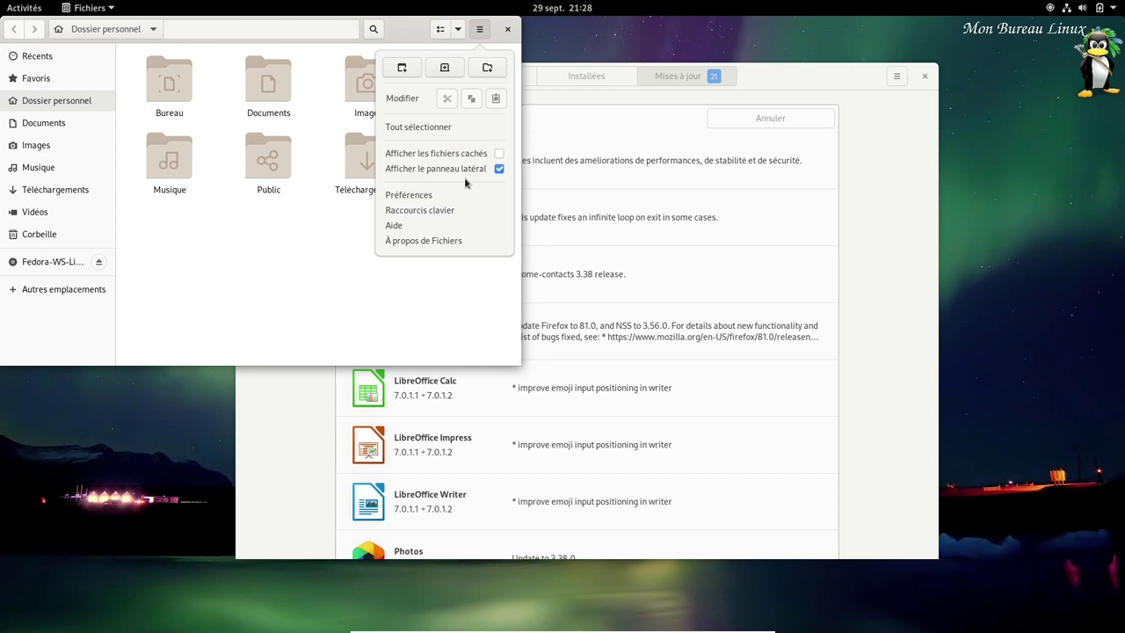
pyautogui.click(425, 243)
pyautogui.click(388, 94)
pyautogui.click(507, 29)
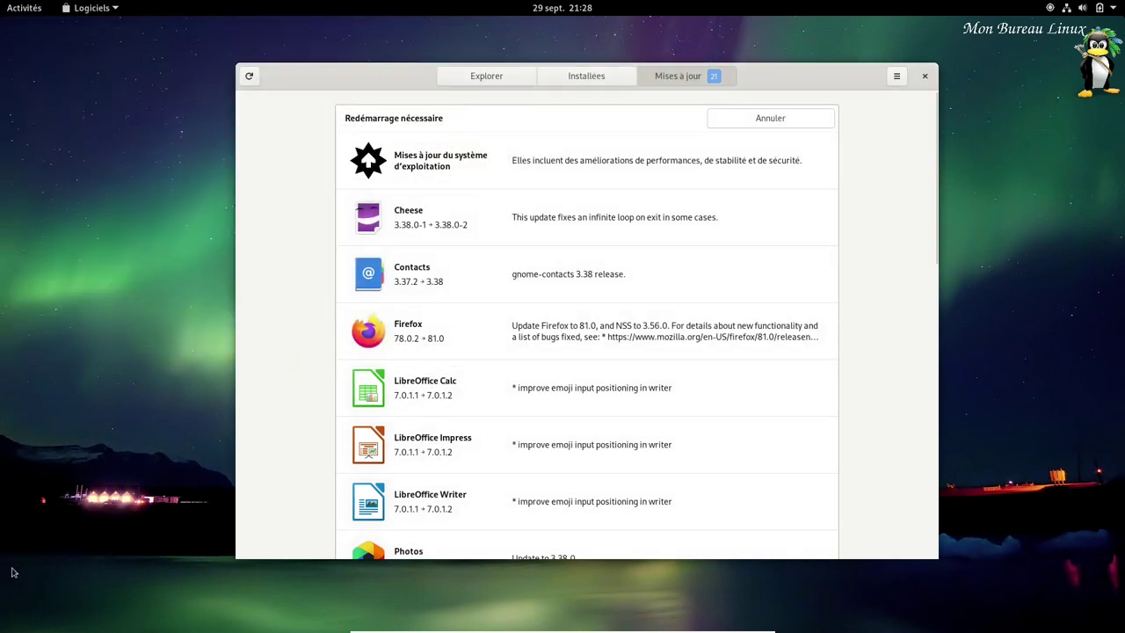
# - Open LibreOffice Writer from the list of all applications, view its empty document window, and close it
pyautogui.press('super')
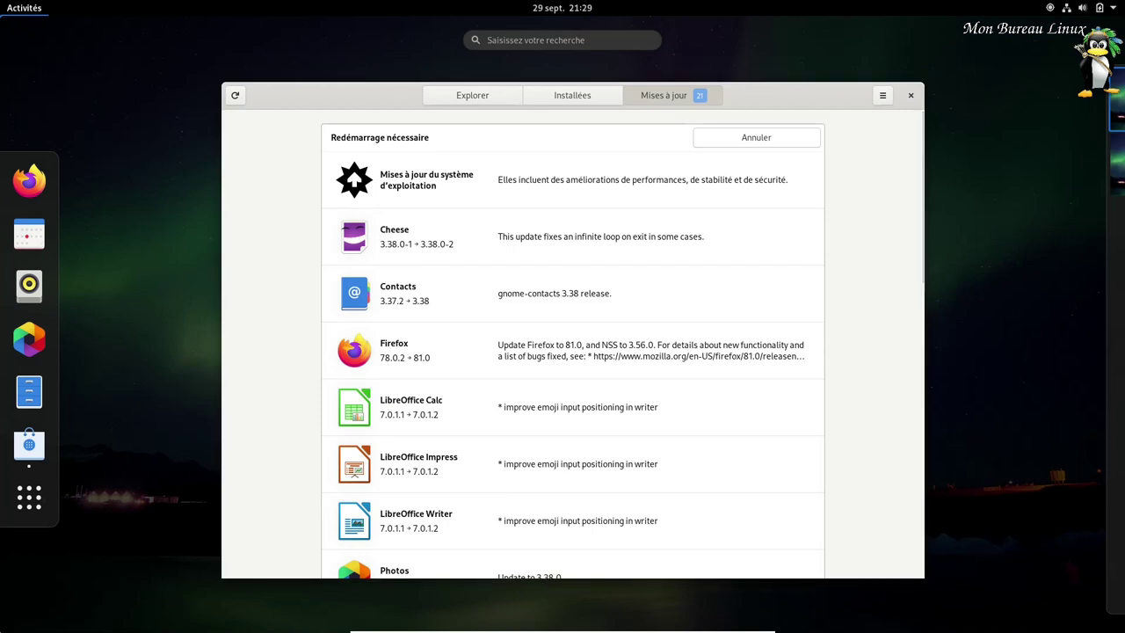
pyautogui.click(29, 497)
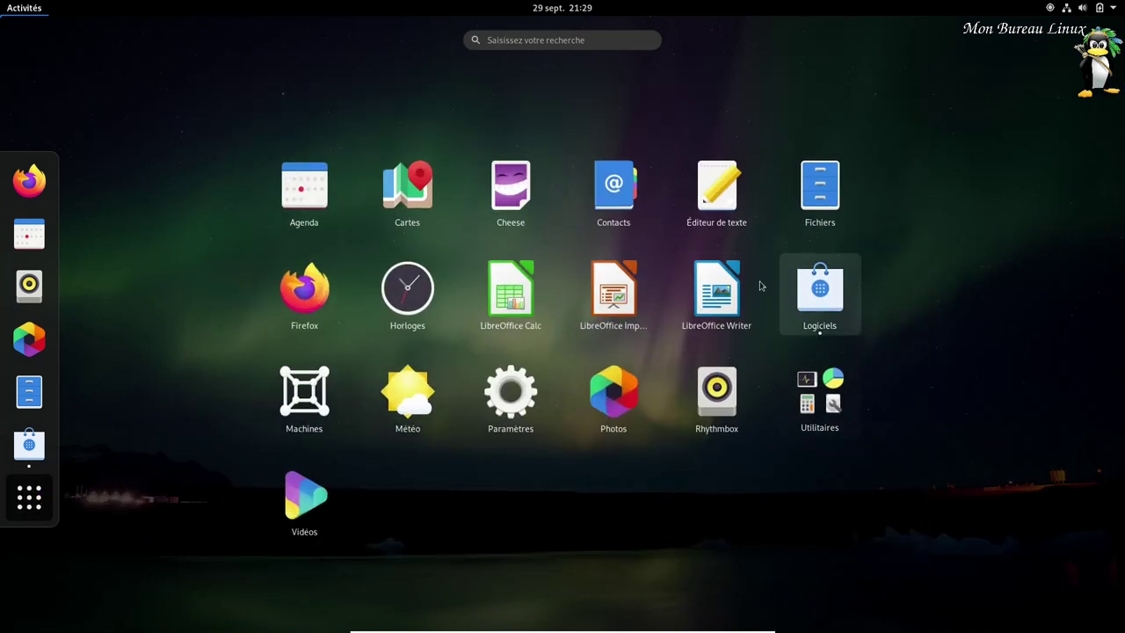
pyautogui.click(712, 308)
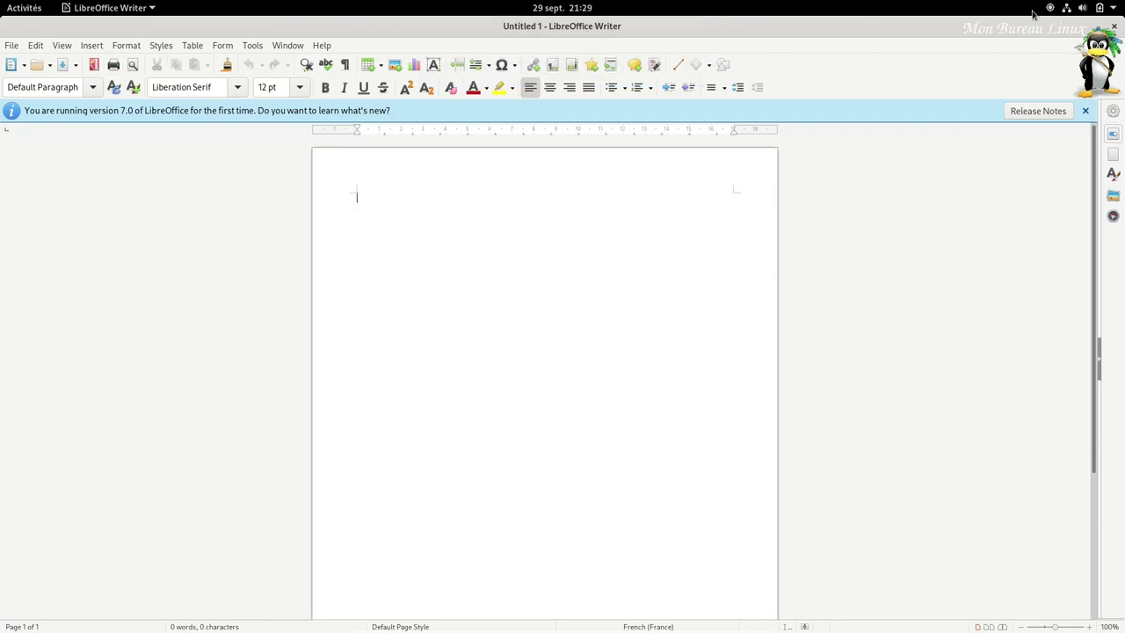
pyautogui.click(1114, 26)
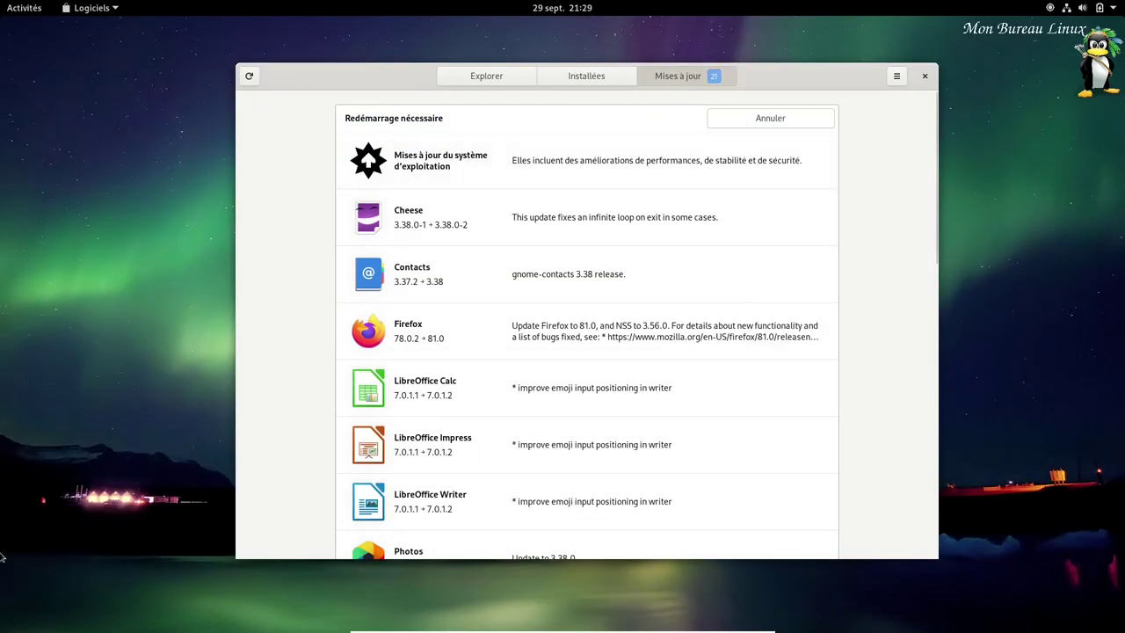
# - Open the Machines application, page through its welcome tutorial to the last page, and close the application
pyautogui.press('super')
pyautogui.click(29, 496)
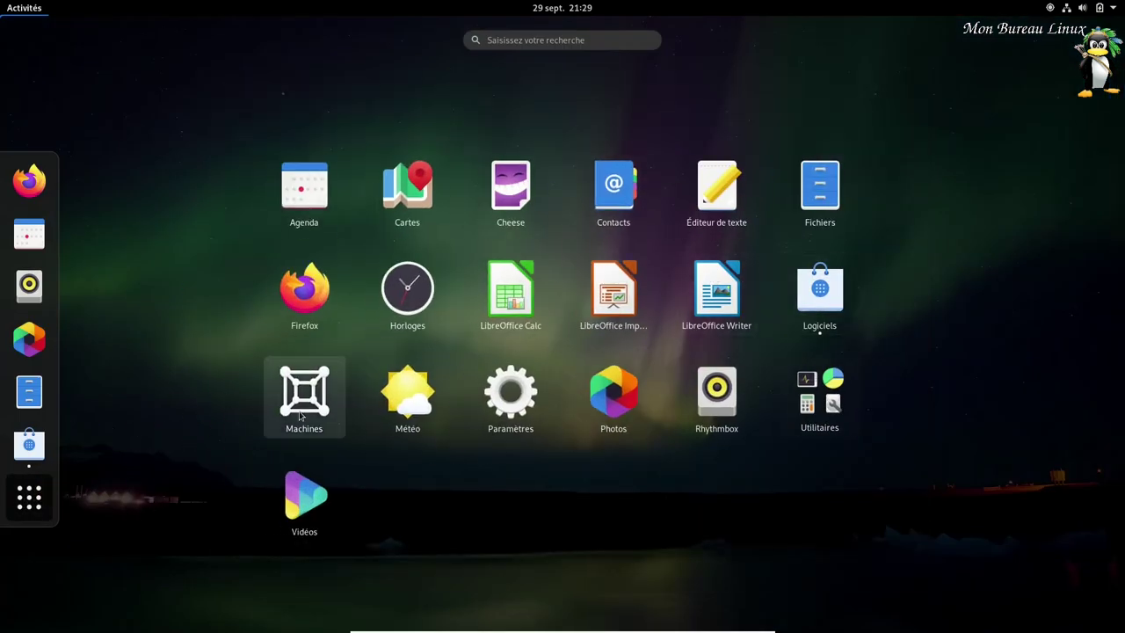
pyautogui.click(293, 416)
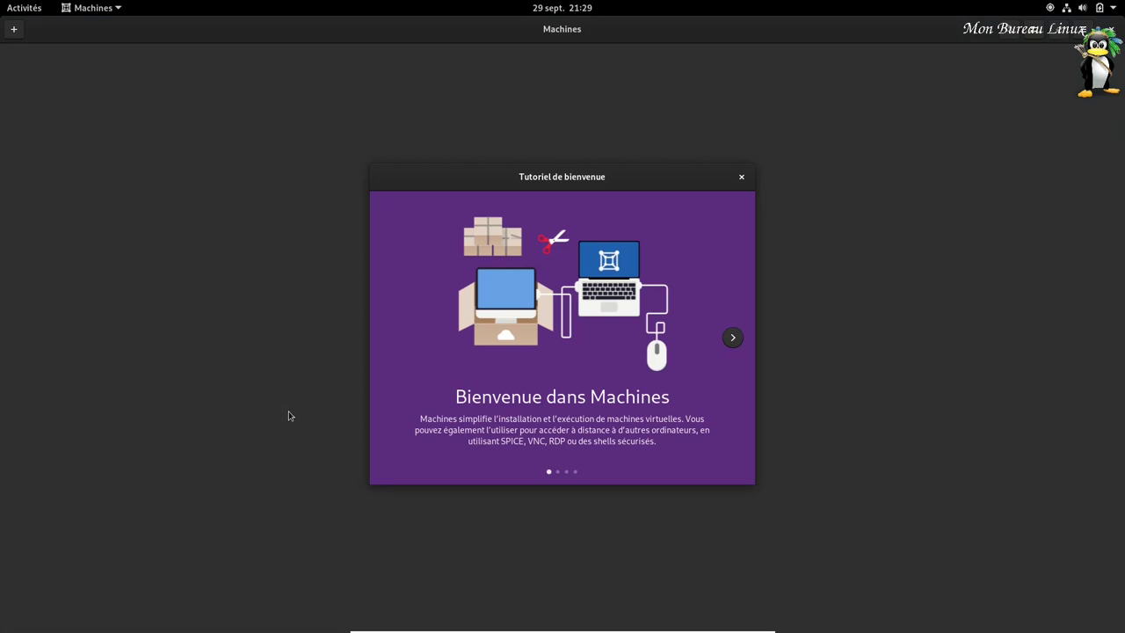
pyautogui.click(734, 338)
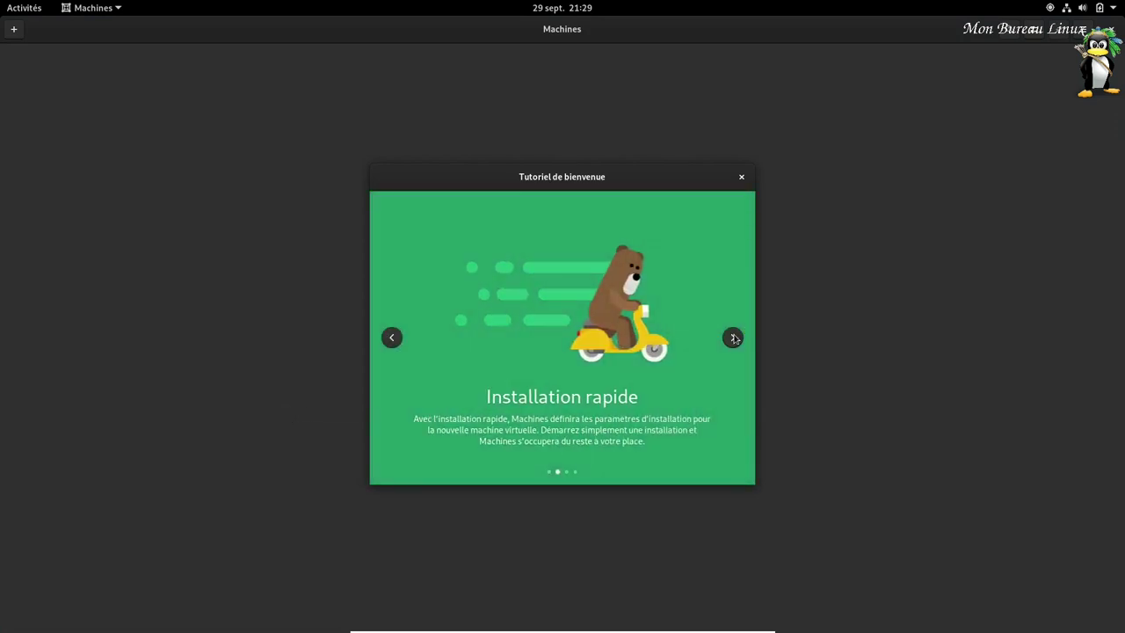
pyautogui.click(733, 338)
pyautogui.click(734, 339)
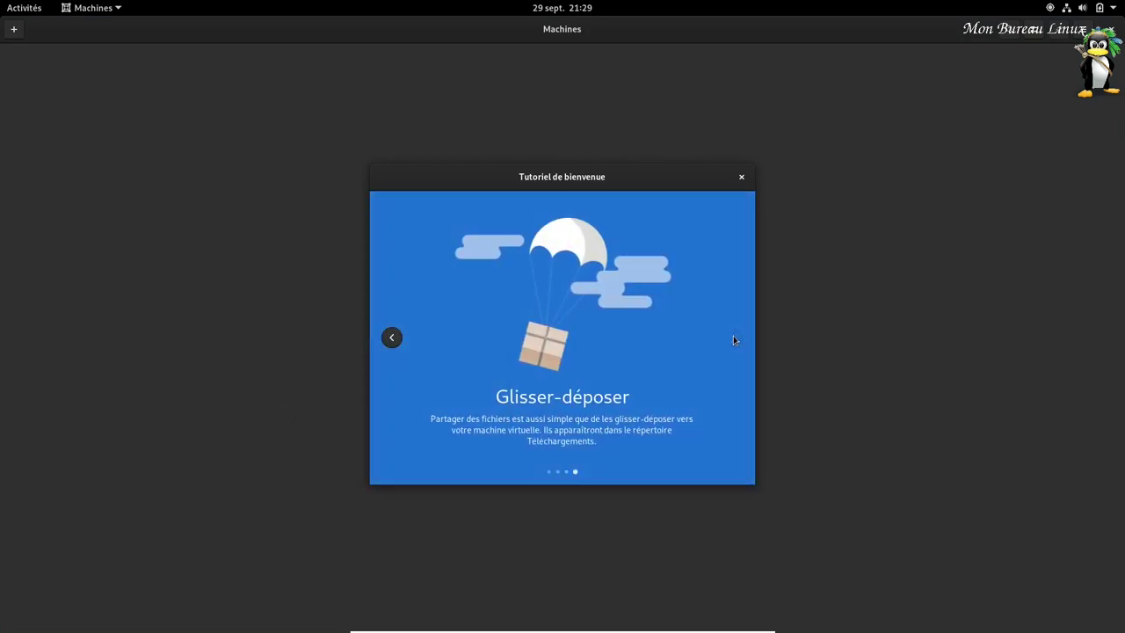
pyautogui.click(742, 177)
pyautogui.click(1110, 29)
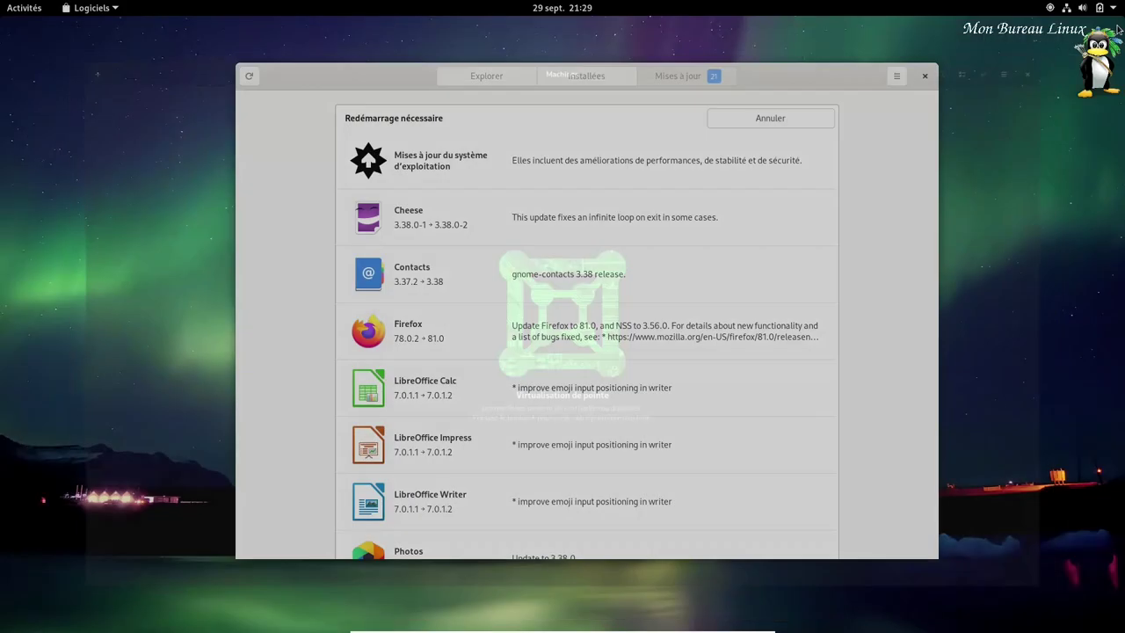
# - Open Moniteur système from the Utilitaires folder of the application list and maximize its window
pyautogui.press('super')
pyautogui.click(28, 499)
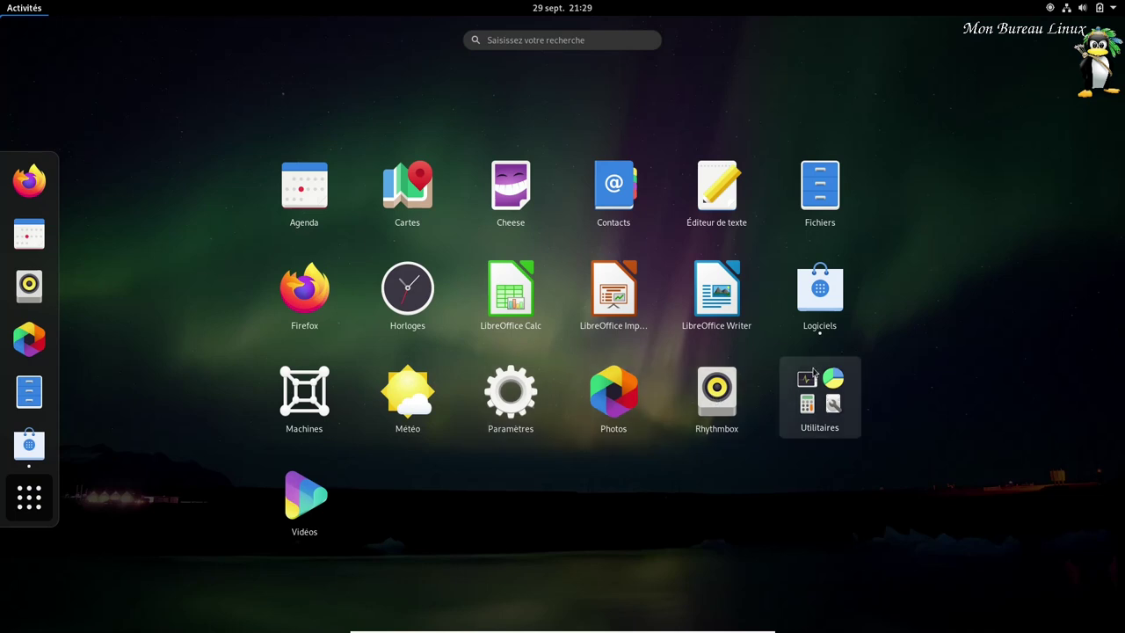
pyautogui.click(815, 395)
pyautogui.click(454, 255)
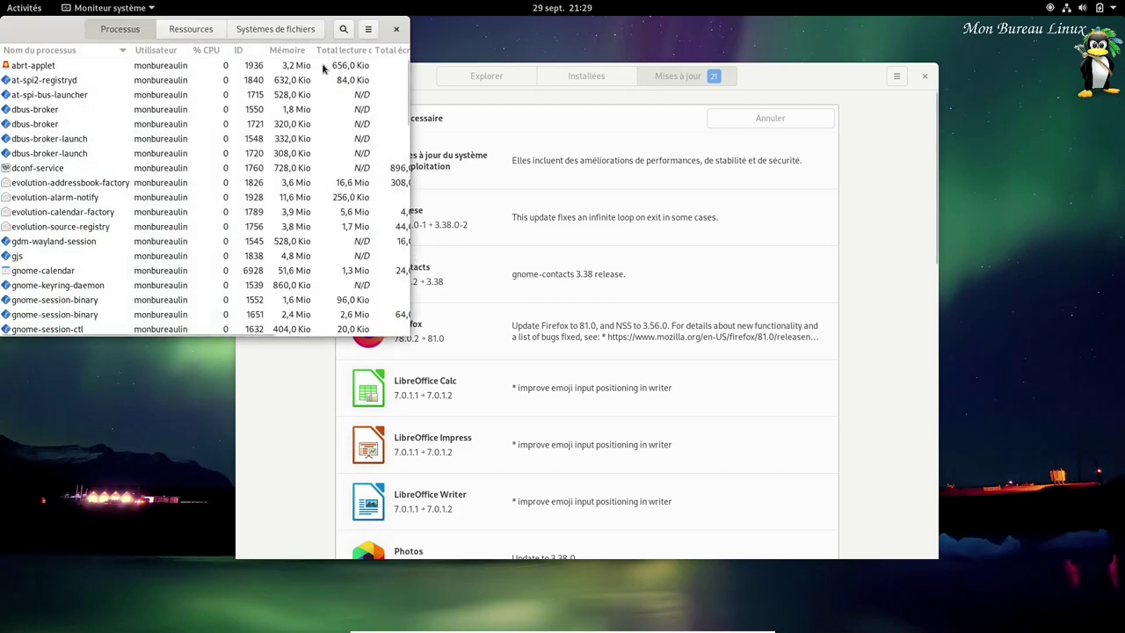
pyautogui.doubleClick(323, 24)
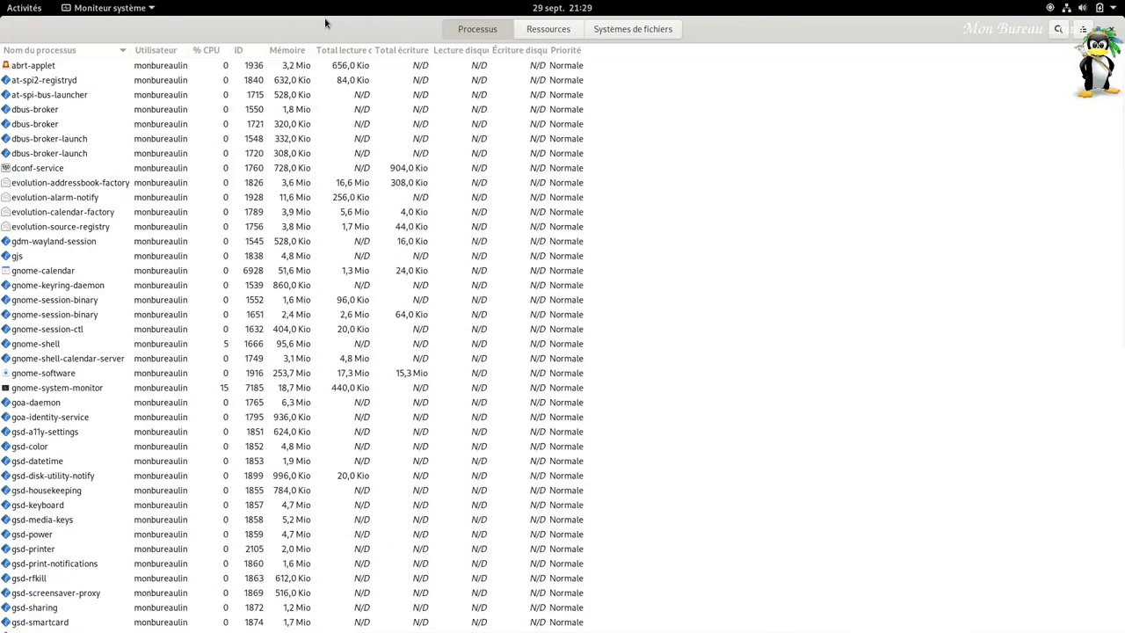
# - Examine the resource graphs, file systems and process list in the system monitor, then close it
pyautogui.click(560, 37)
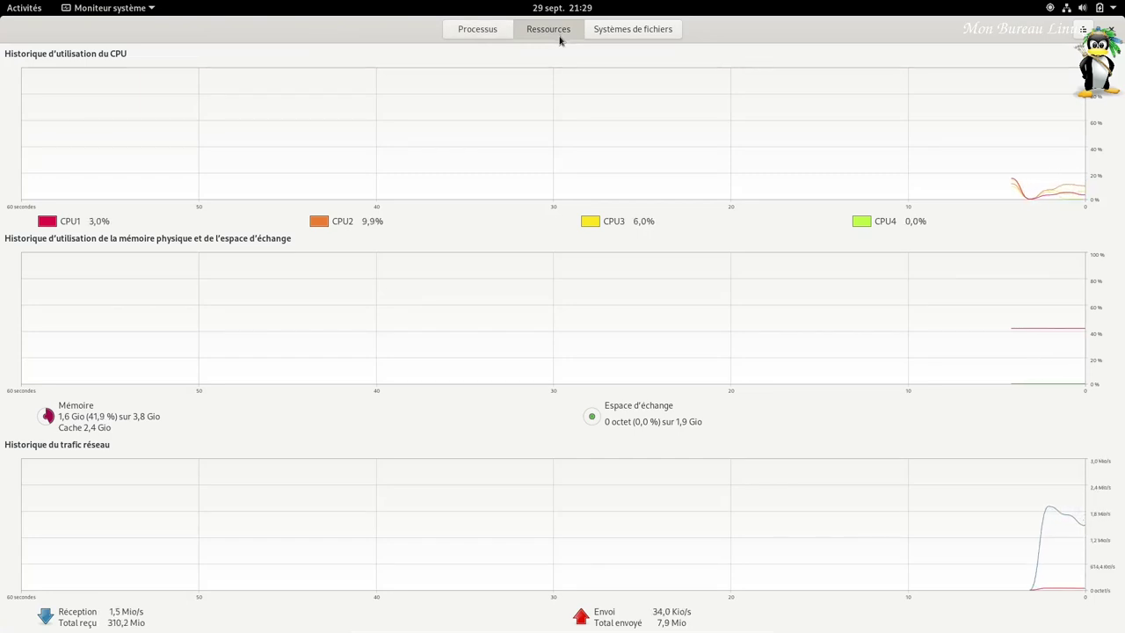
pyautogui.click(628, 35)
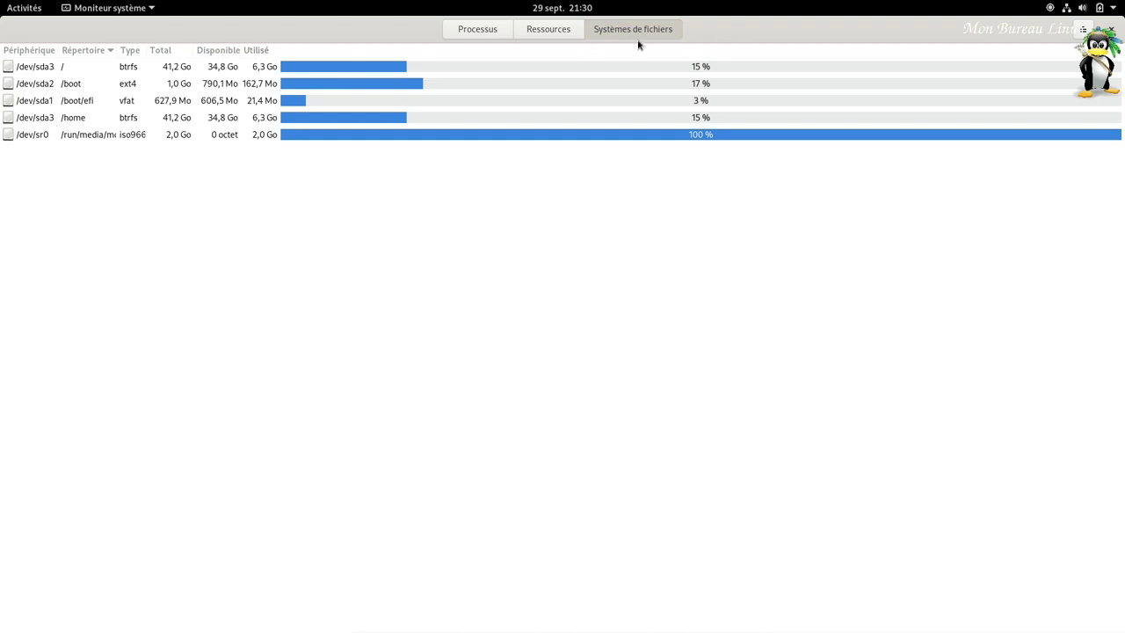
pyautogui.click(552, 33)
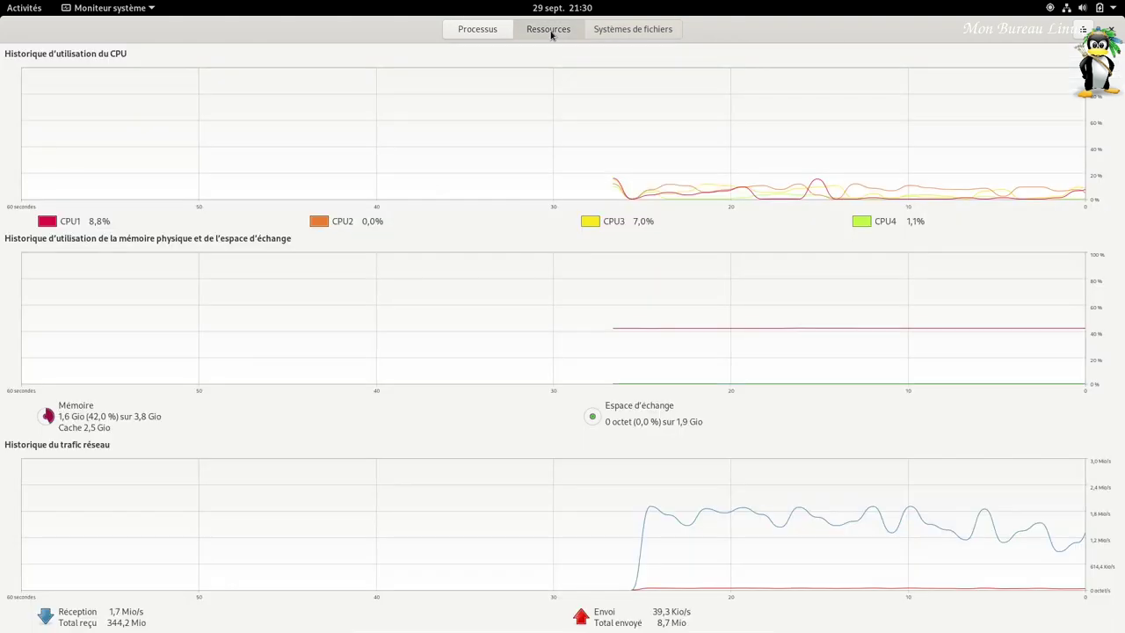
pyautogui.click(467, 31)
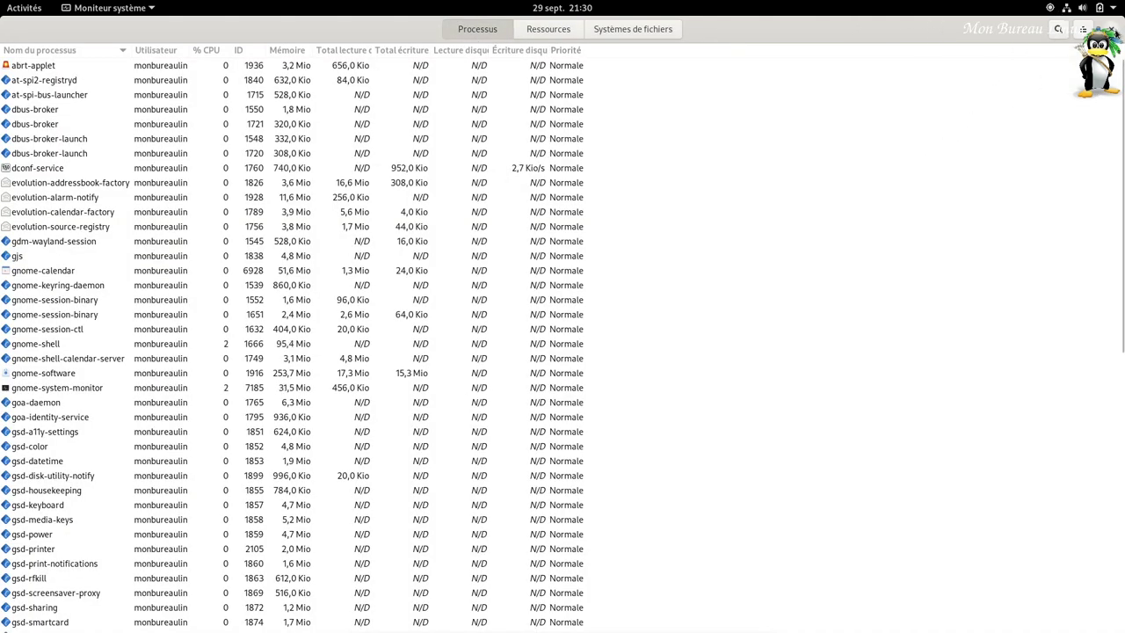
pyautogui.hotkey('ctrl', 'q')
# - Browse the Utilitaires folder in the application list and open the Terminal from it
pyautogui.press('super')
pyautogui.click(28, 496)
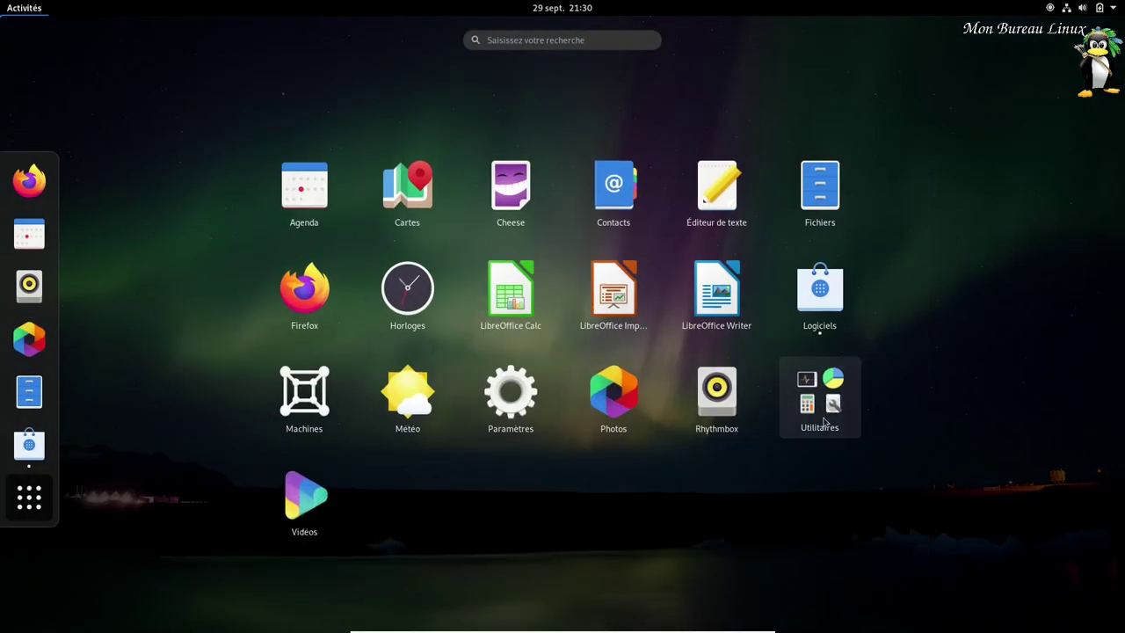
pyautogui.click(825, 422)
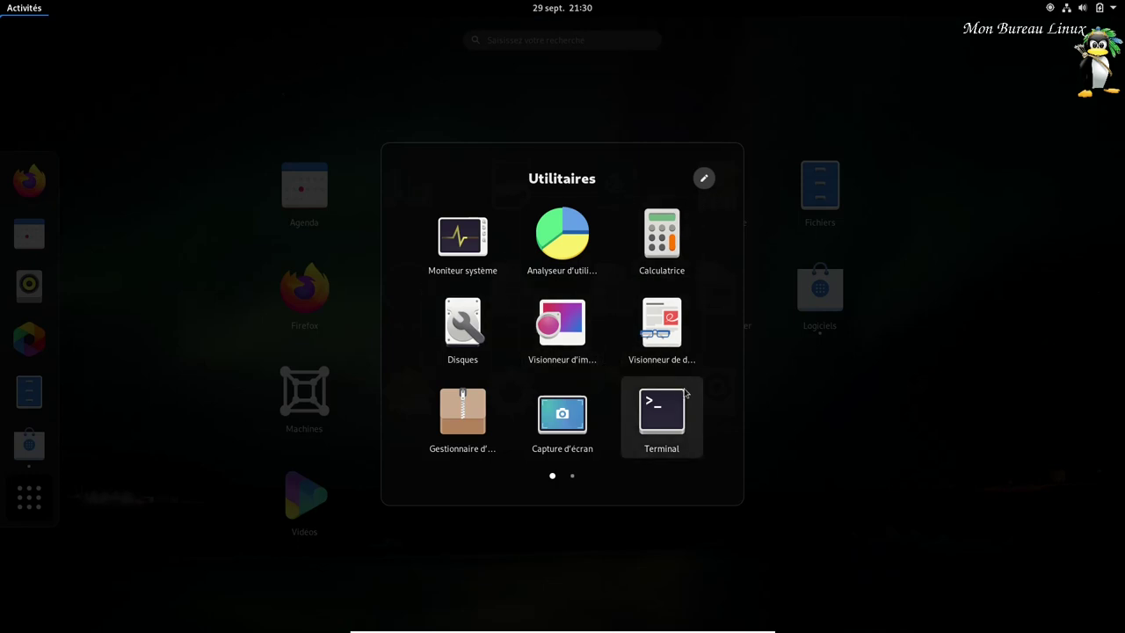
pyautogui.scroll(-1, 686, 398)
pyautogui.scroll(1, 683, 398)
pyautogui.click(661, 414)
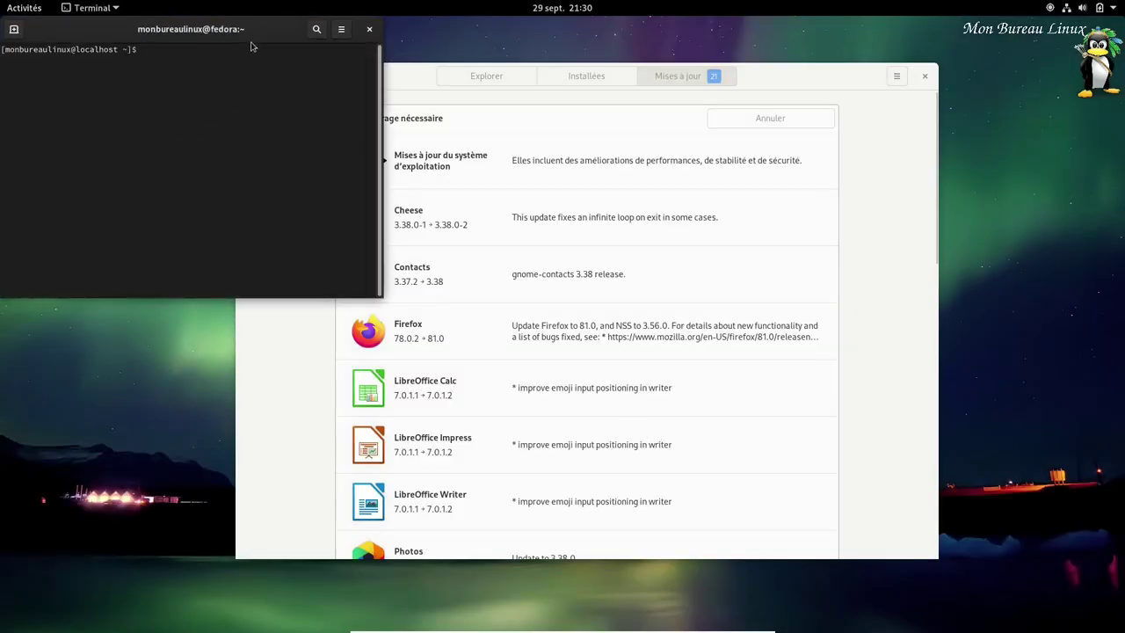
# - Run dnf without arguments in the terminal, maximize the window and look back through the output
pyautogui.write('dnf')
pyautogui.press('Return')
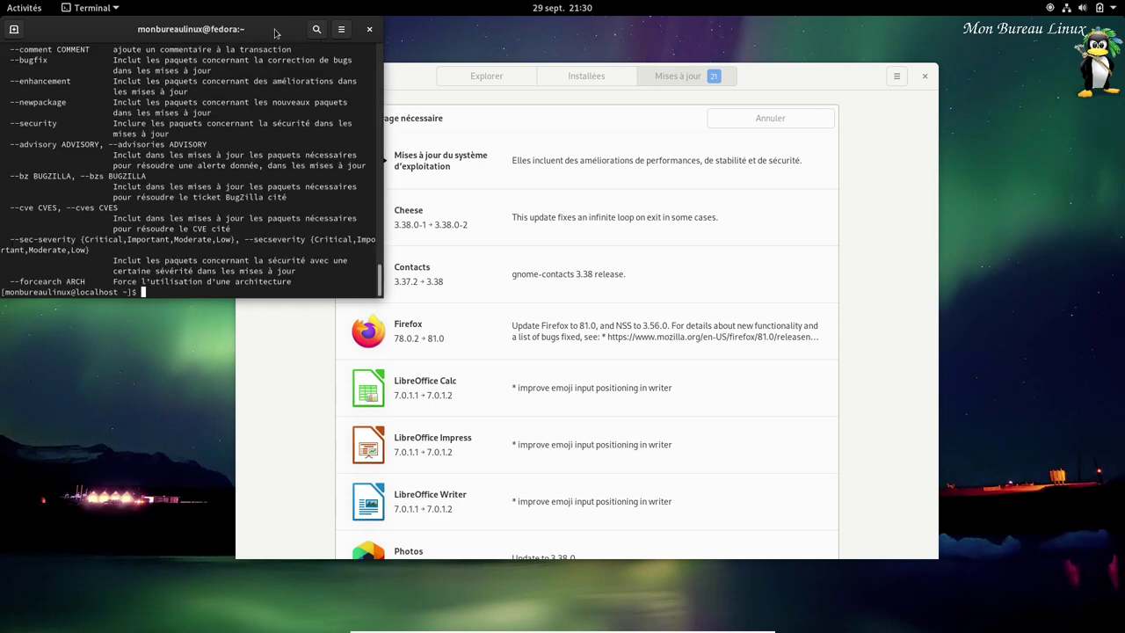
pyautogui.doubleClick(278, 34)
pyautogui.scroll(15, 525, 228)
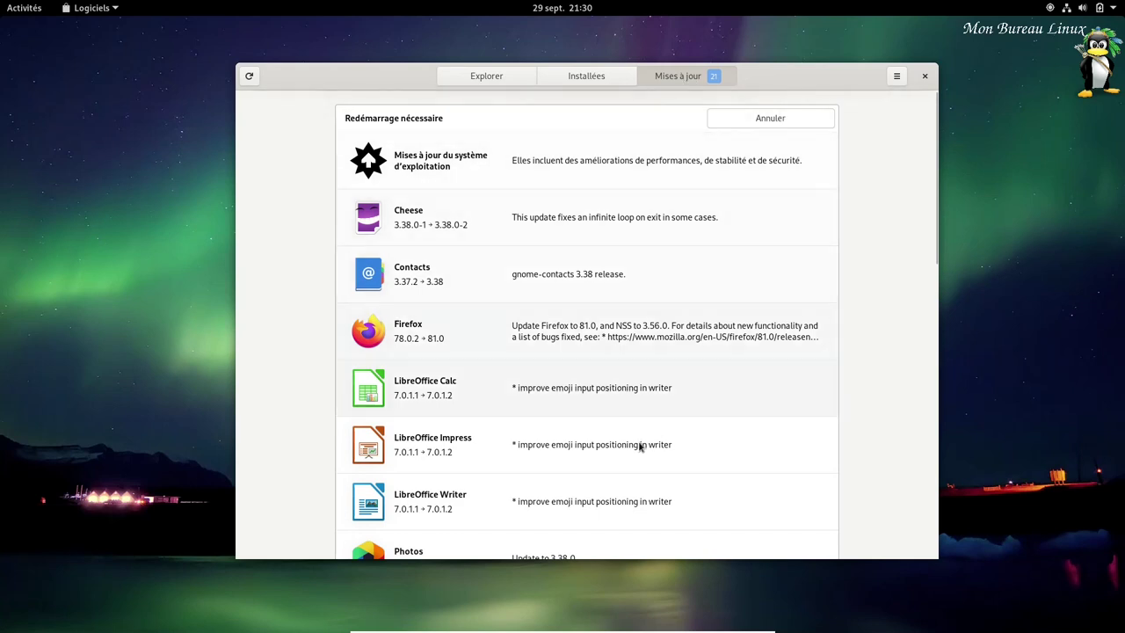
# - Look through the list of pending updates in Logiciels once more and close the application
pyautogui.scroll(-15, 691, 440)
pyautogui.scroll(20, 905, 173)
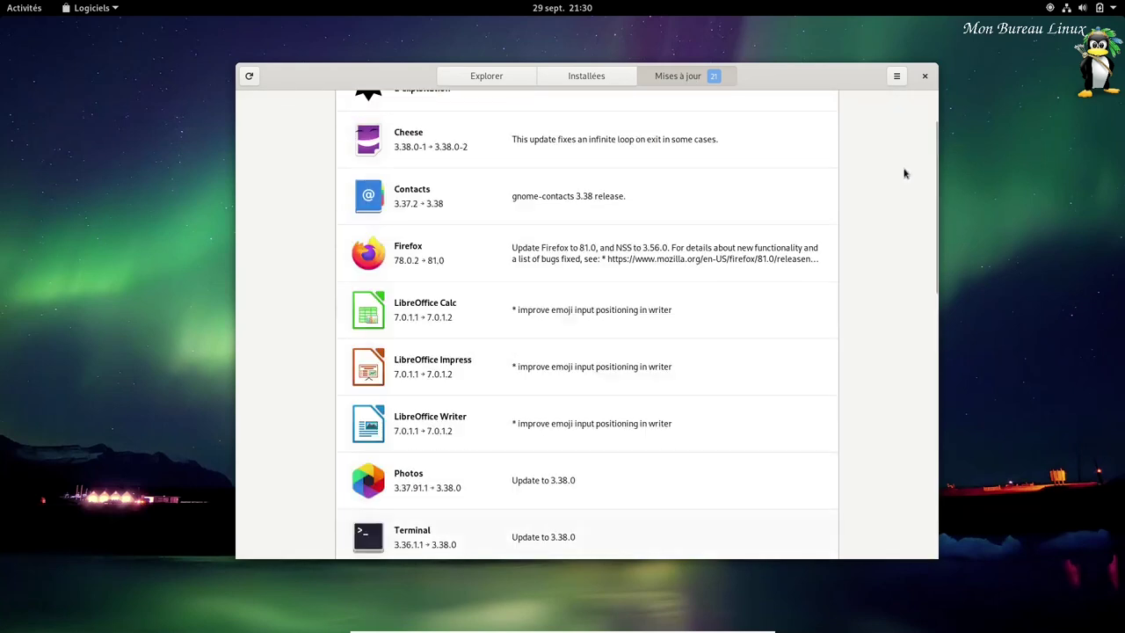
pyautogui.scroll(2, 904, 174)
pyautogui.click(925, 76)
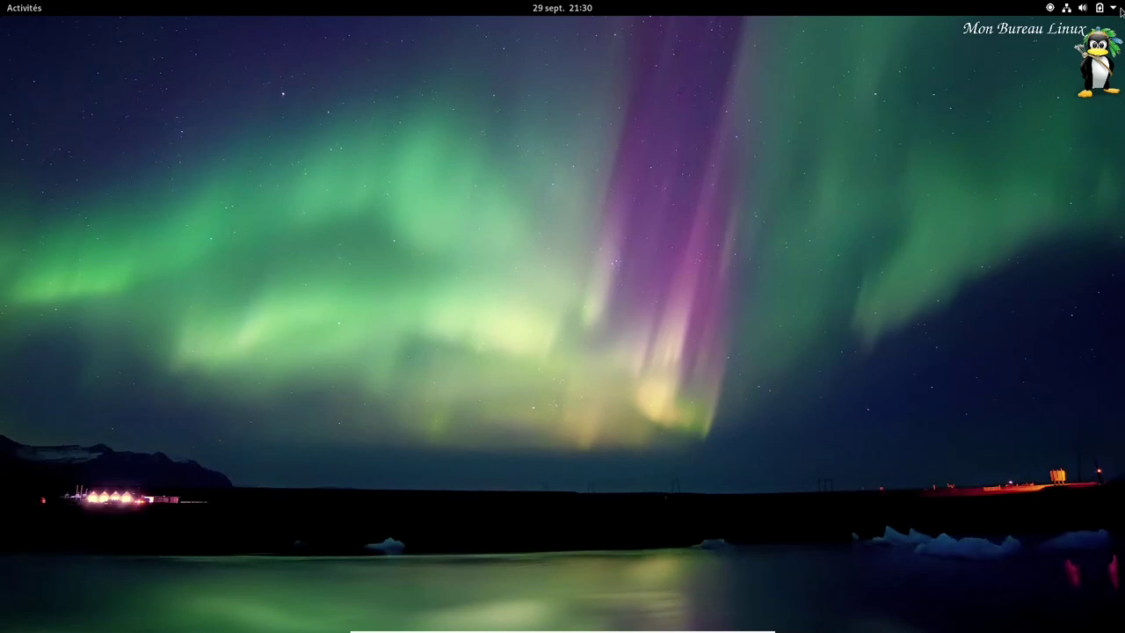
# - Restart the Fedora system from the power and session options and confirm the restart
pyautogui.click(1121, 11)
pyautogui.click(1037, 170)
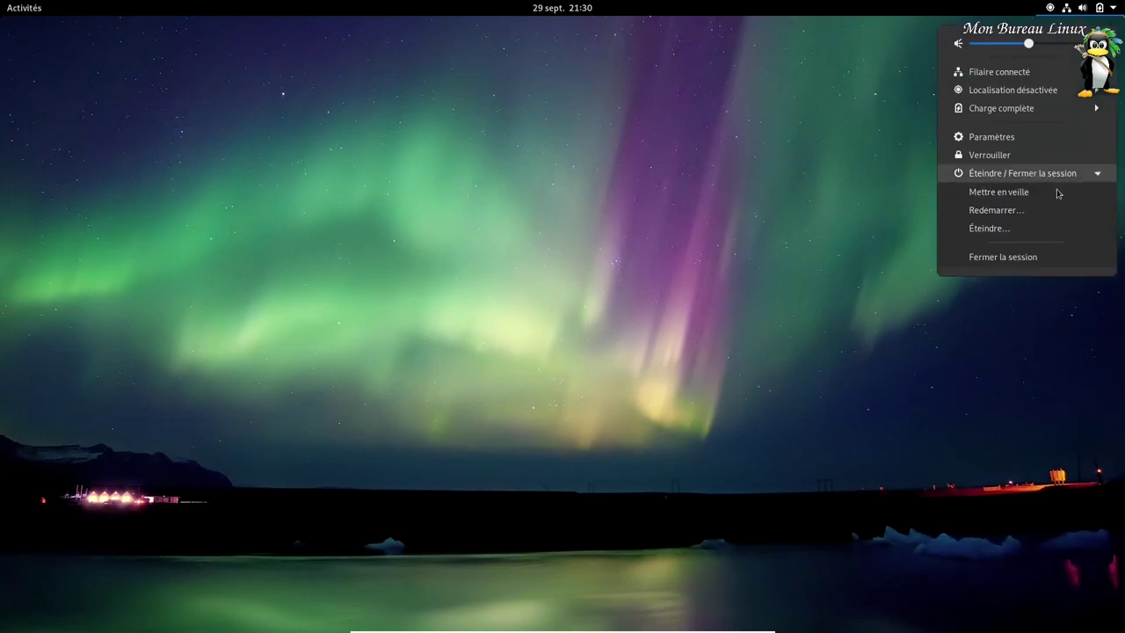
pyautogui.click(998, 211)
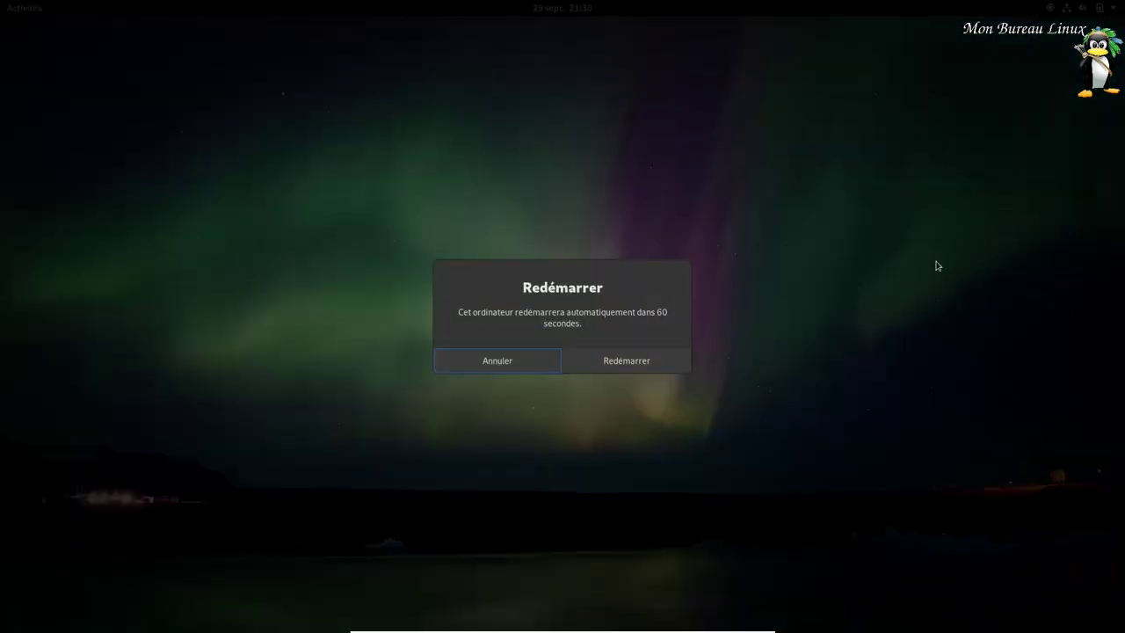
pyautogui.click(660, 362)
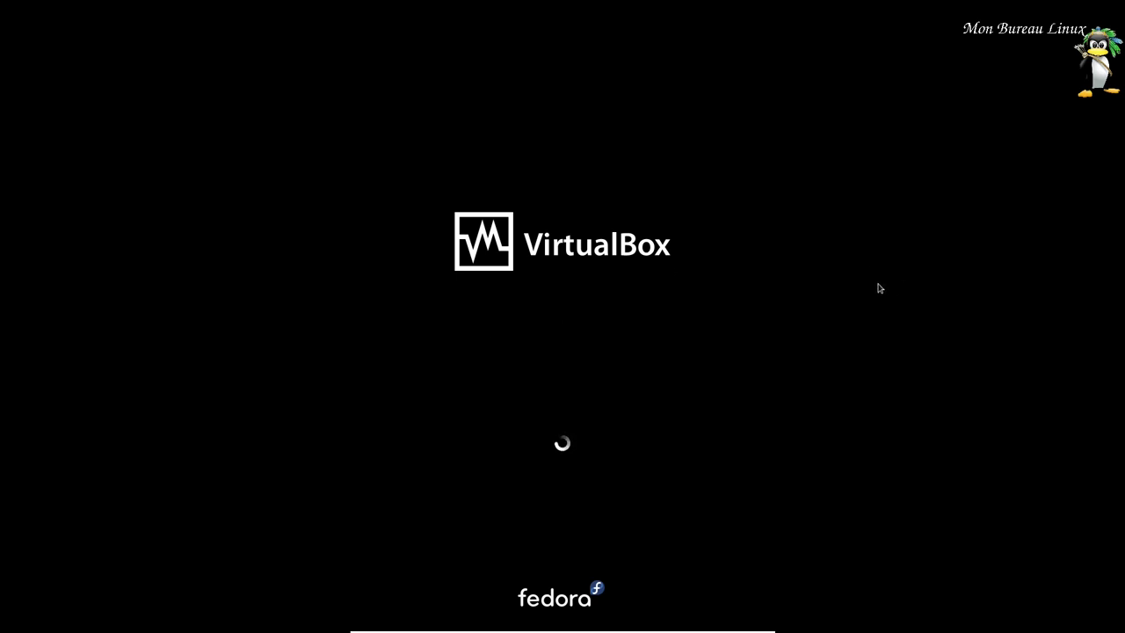
# - Leave the virtual machine's full-screen mode and close it by powering off the machine
pyautogui.hotkey('ctrl', 'f')
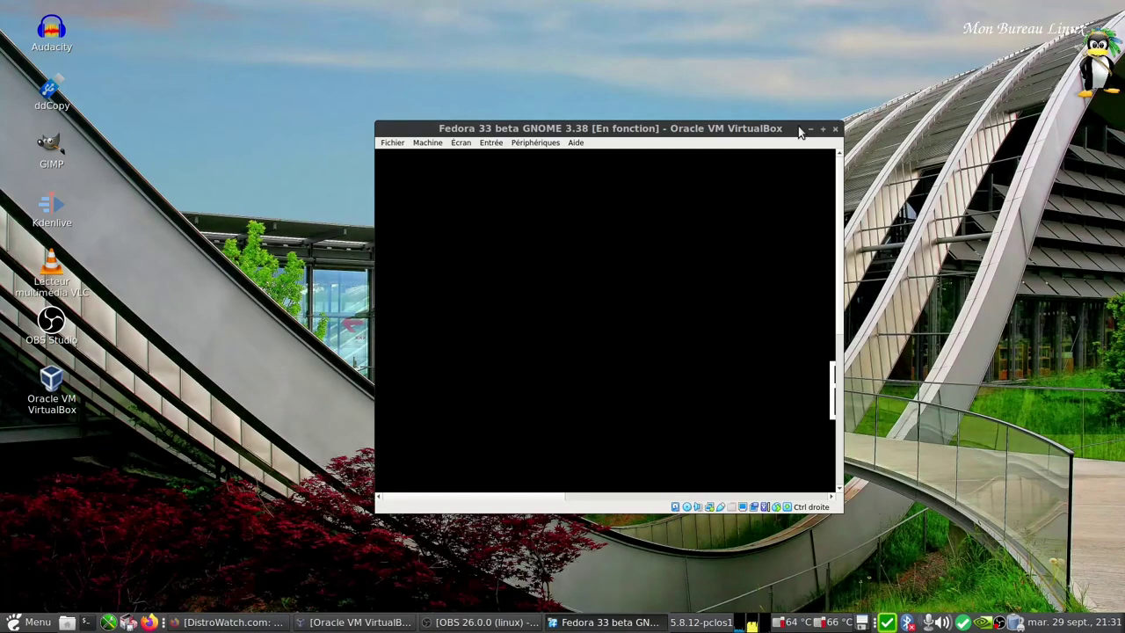
pyautogui.click(835, 129)
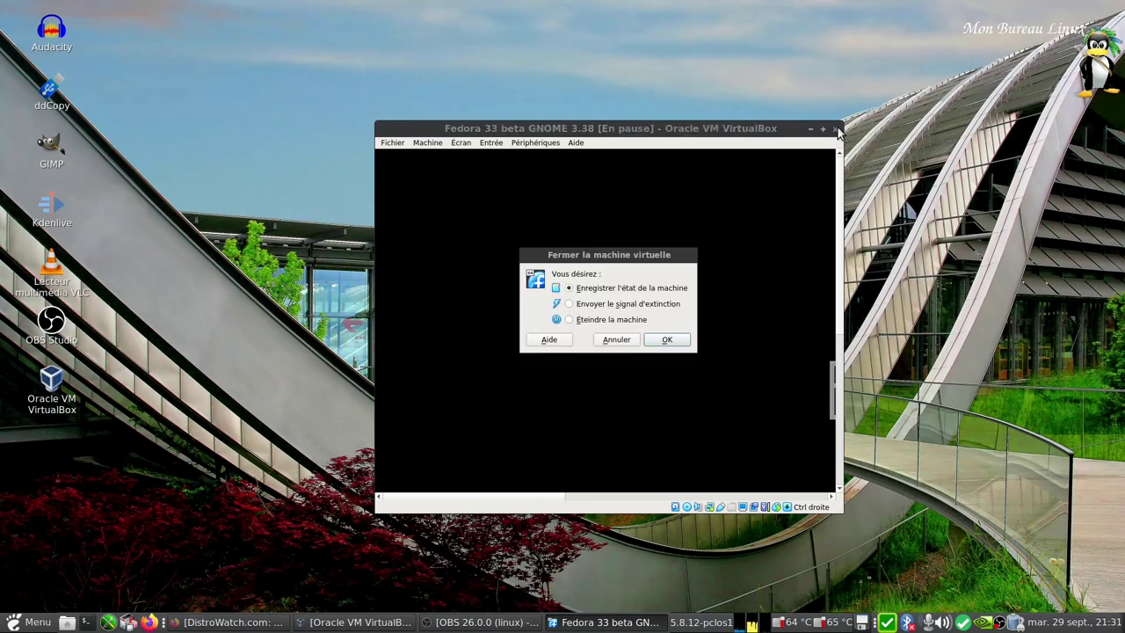
pyautogui.click(666, 339)
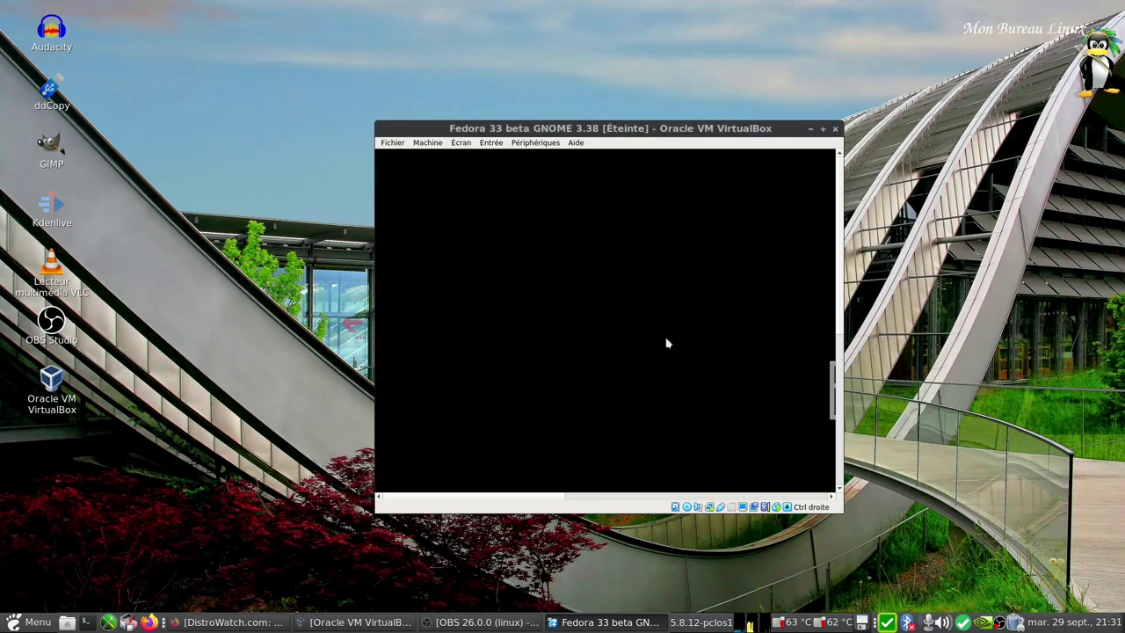
# - Start the Fedora 33 beta GNOME 3.38 machine from the VirtualBox manager and switch its window to full screen
pyautogui.click(386, 622)
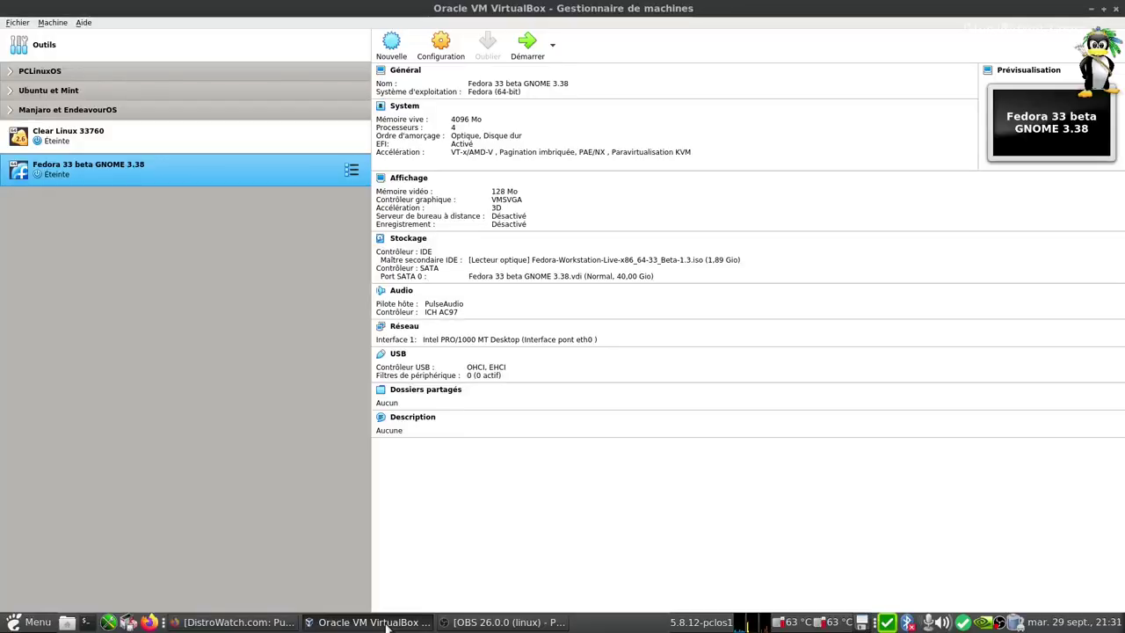
pyautogui.click(527, 51)
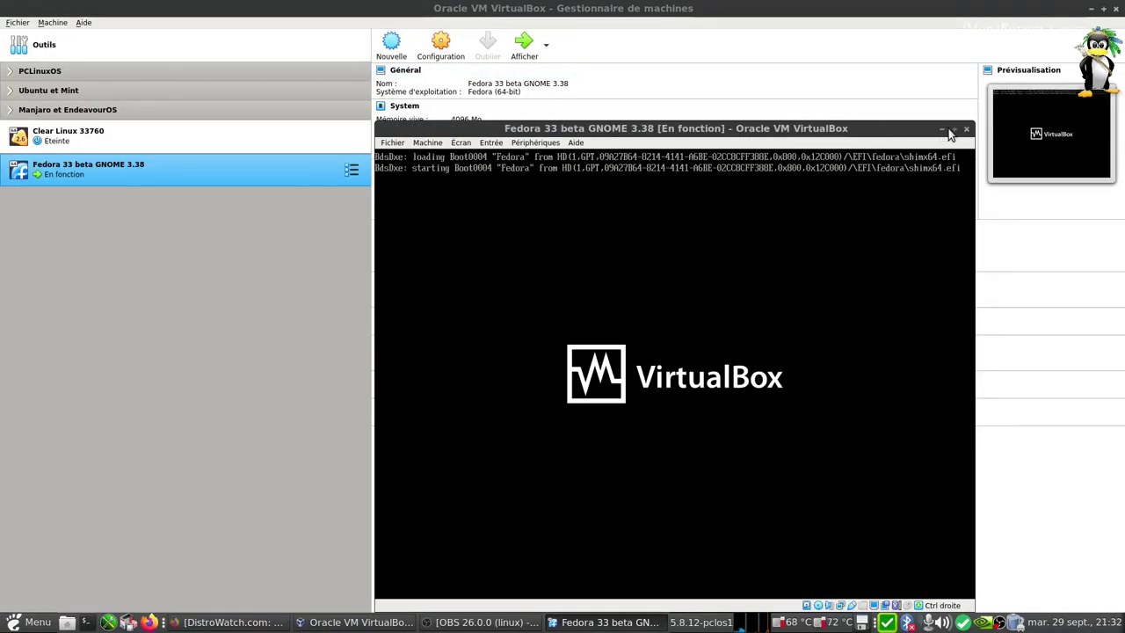
pyautogui.press('Control_R+f')
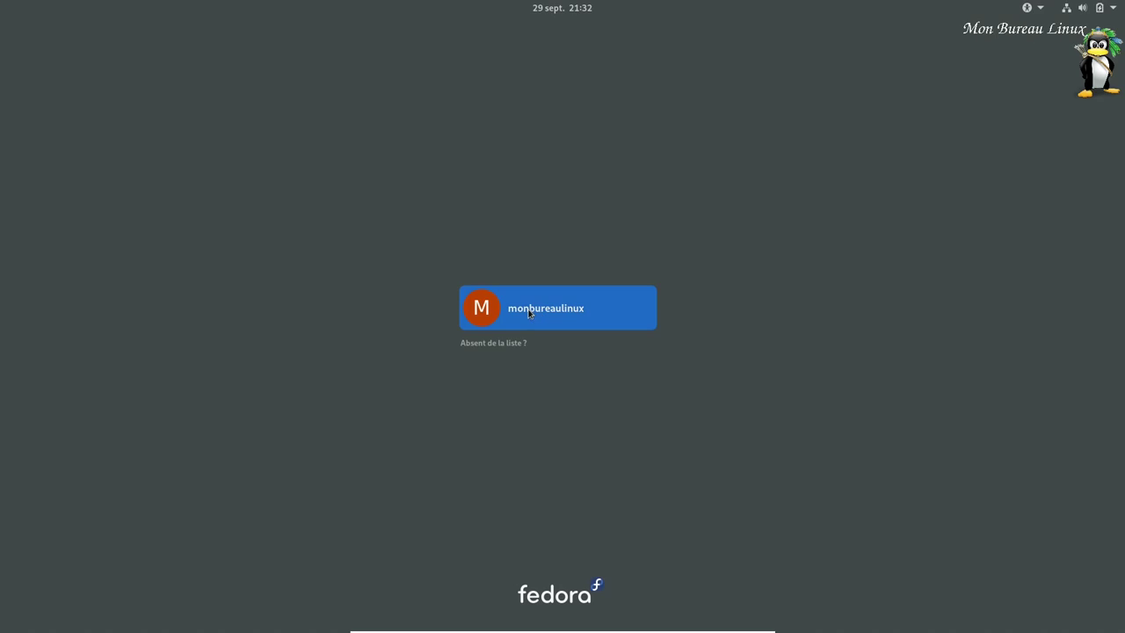
# - Log in to the Fedora session by selecting the listed user account and entering the account password
pyautogui.click(530, 313)
pyautogui.write('•')
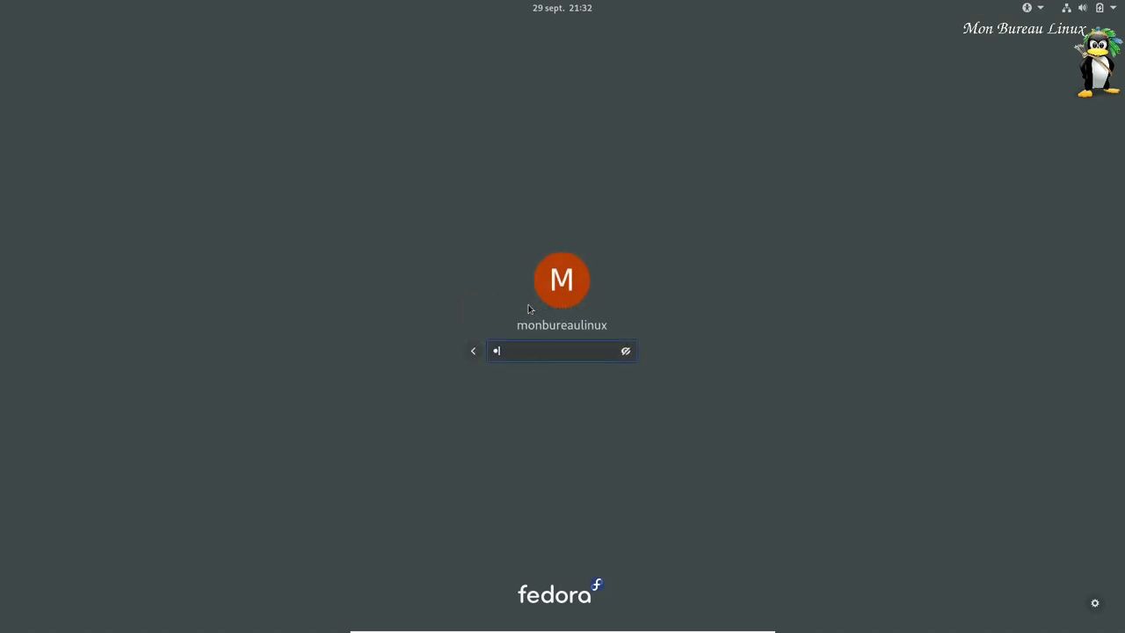
pyautogui.write('•••••••')
pyautogui.press('Return')
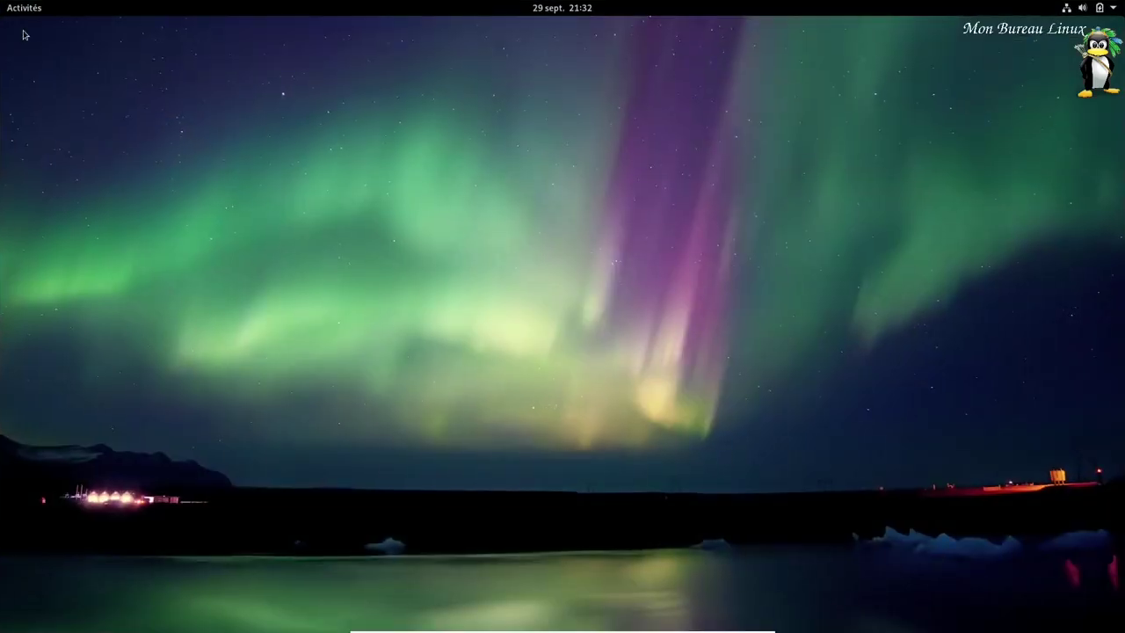
# - Open Terminal from the Utilitaires application folder, run dnf without arguments and maximize the window
pyautogui.moveTo(1, 2)
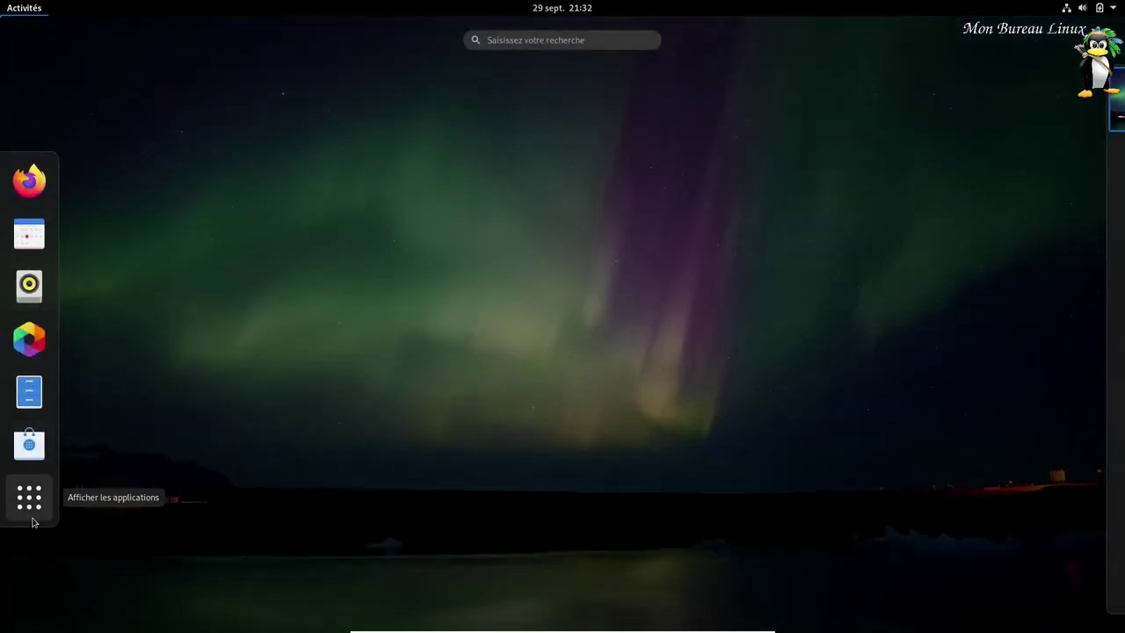
pyautogui.click(32, 519)
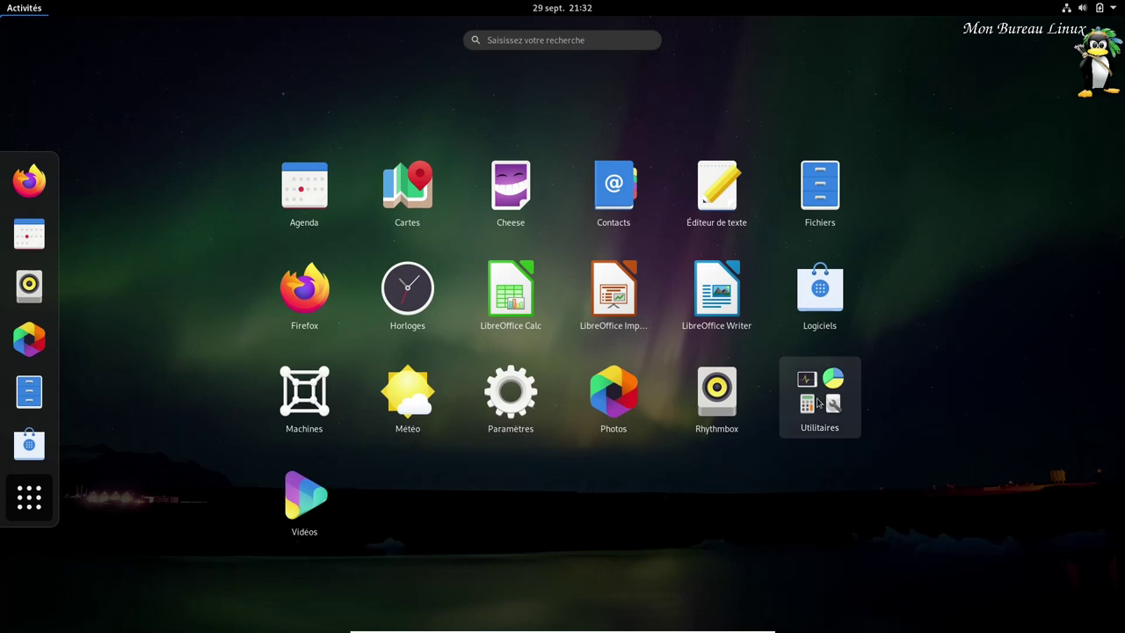
pyautogui.click(818, 402)
pyautogui.click(658, 406)
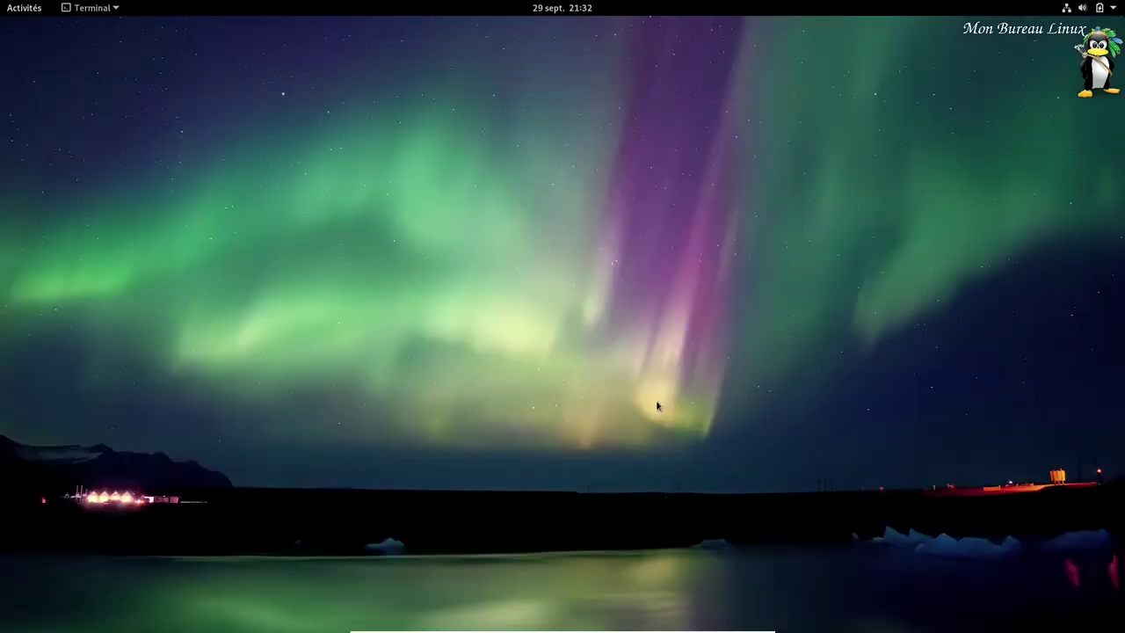
pyautogui.write('dnf')
pyautogui.press('Return')
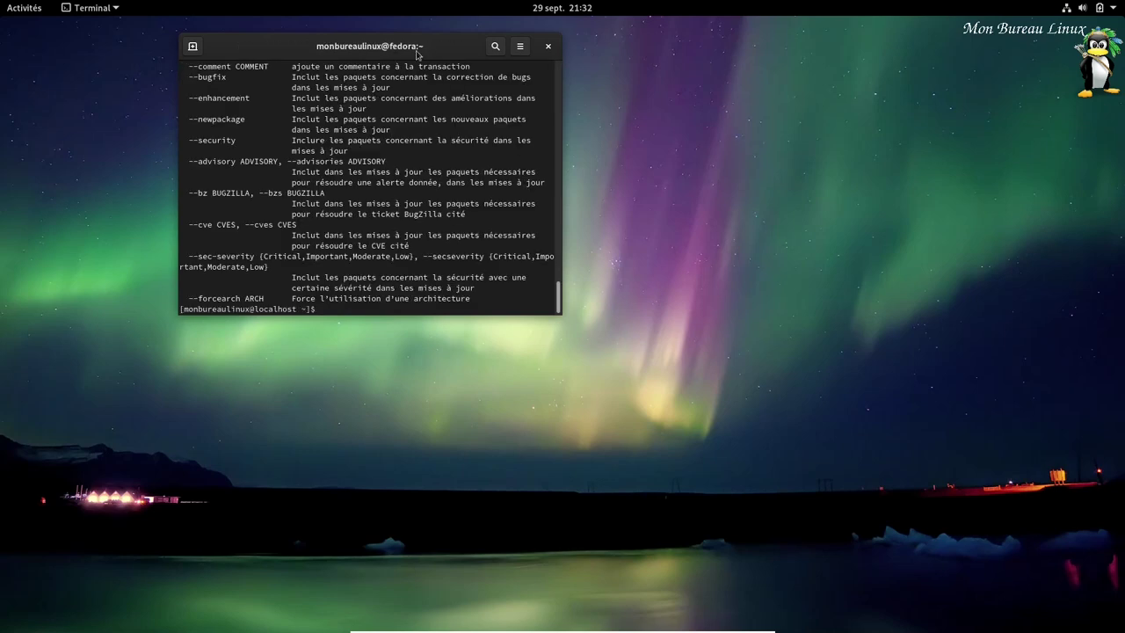
pyautogui.doubleClick(434, 50)
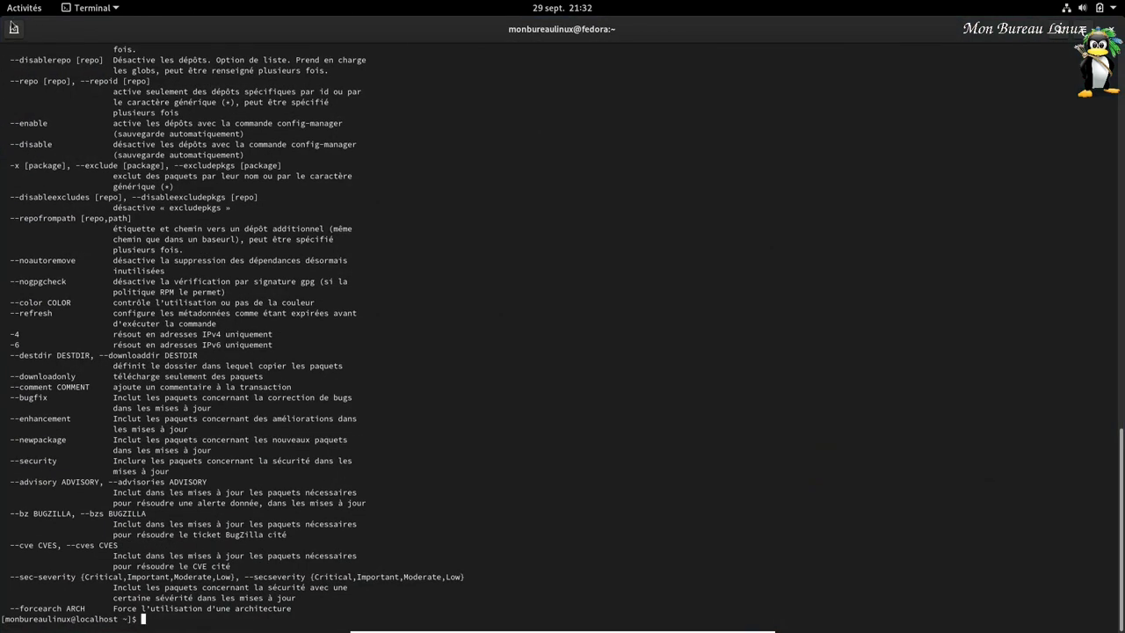
# - Open a second terminal window, place it beside the dnf command list and bring the start of that list into view
pyautogui.moveTo(3, 3)
pyautogui.rightClick(29, 471)
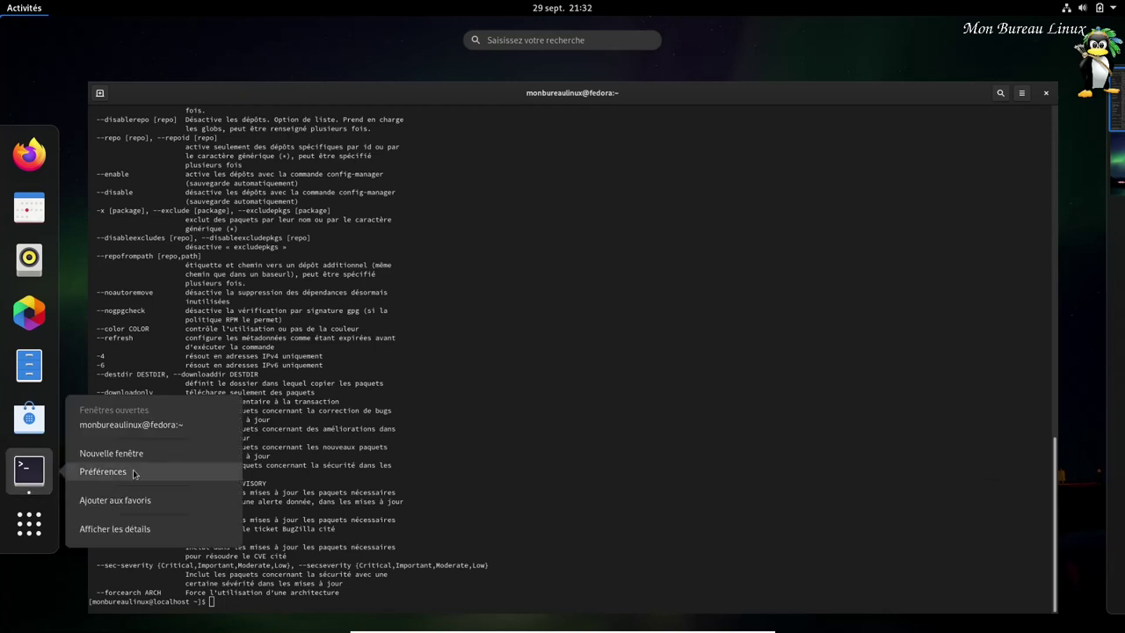
pyautogui.click(223, 452)
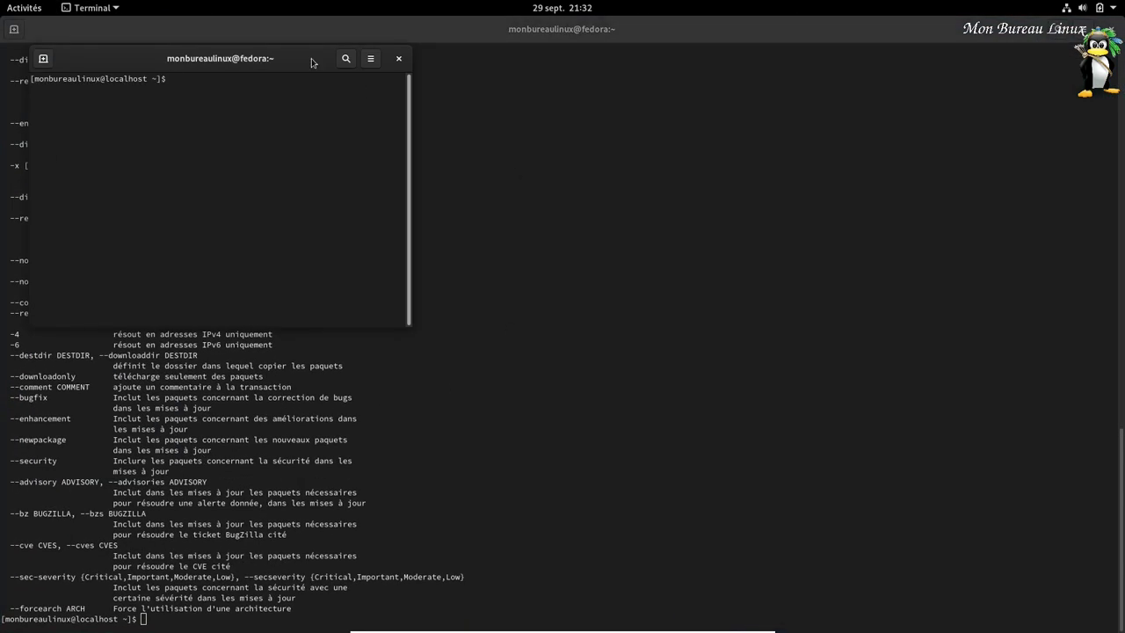
pyautogui.moveTo(311, 61); pyautogui.dragTo(750, 132)
pyautogui.scroll(15, 278, 268)
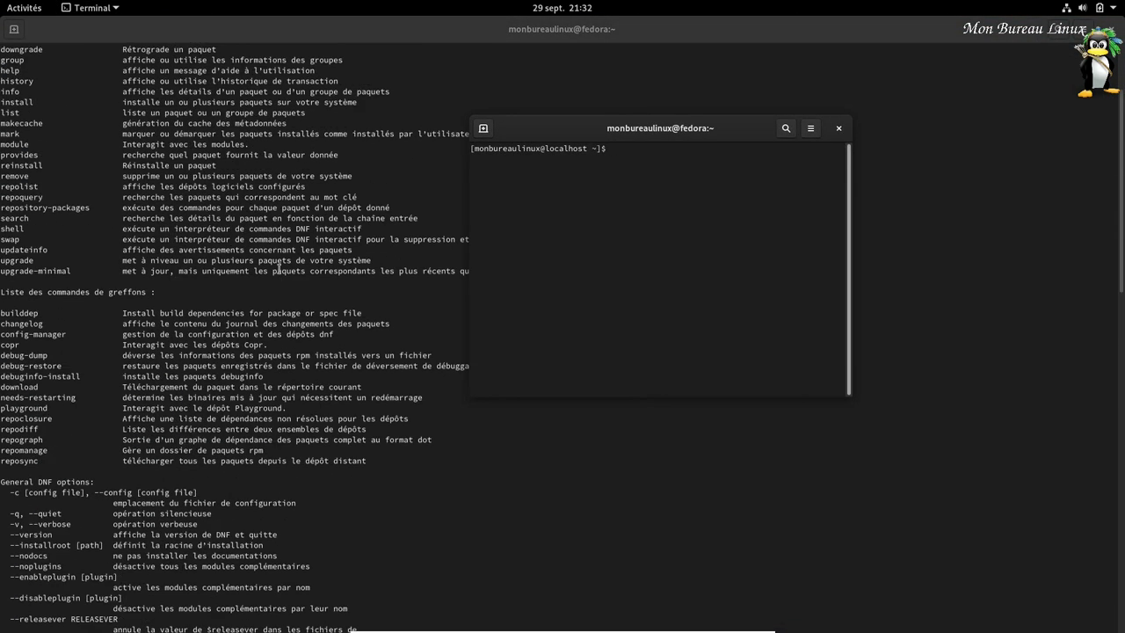
pyautogui.scroll(4, 278, 268)
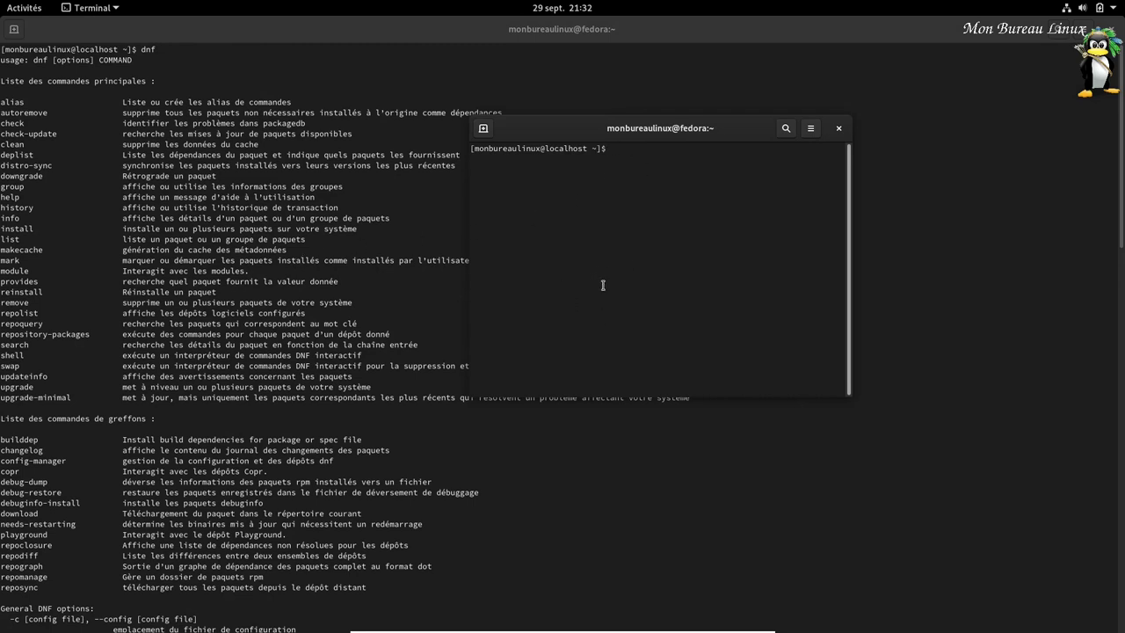
pyautogui.write('sudo dnf c')
pyautogui.press('BackSpace')
pyautogui.press('BackSpace')
pyautogui.press('BackSpace')
pyautogui.press('BackSpace')
pyautogui.press('BackSpace')
pyautogui.press('BackSpace')
pyautogui.press('BackSpace')
pyautogui.press('BackSpace')
pyautogui.press('BackSpace')
pyautogui.press('BackSpace')
# - Install neofetch with sudo dnf install, entering the account password and confirming with o, and run neofetch
pyautogui.write('sudo dnf install neofetch')
pyautogui.press('Return')
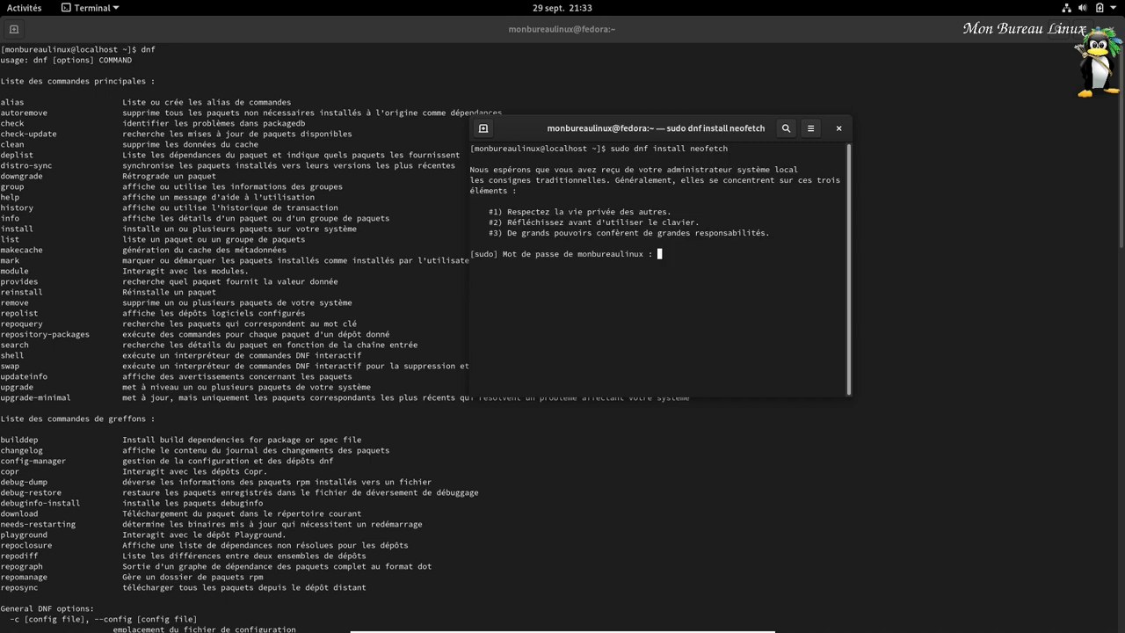
pyautogui.press('Return')
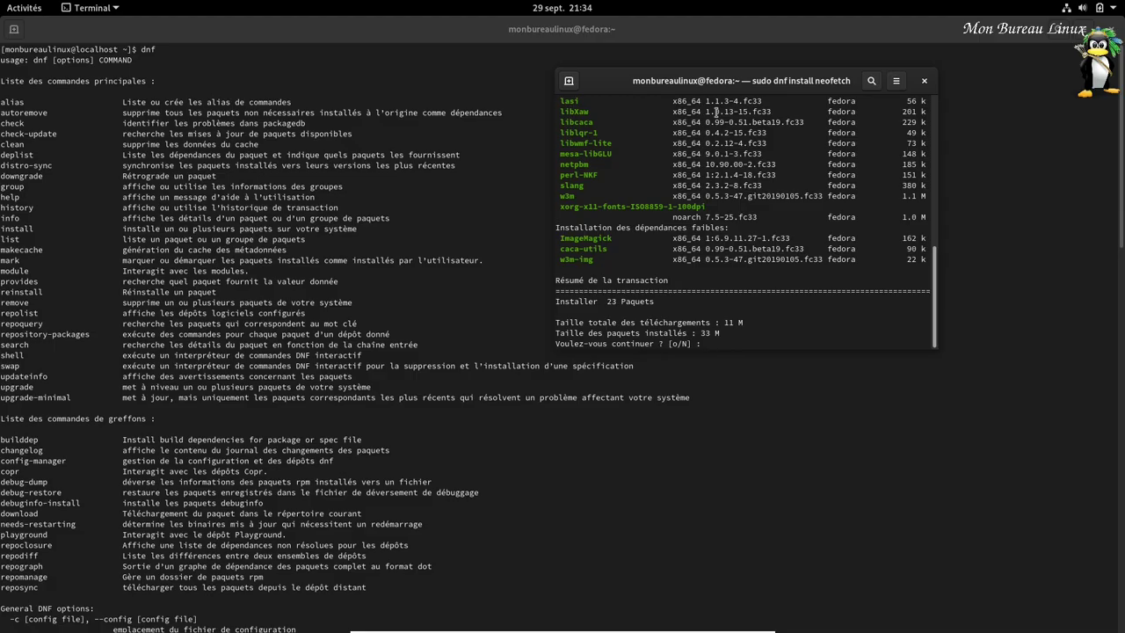
pyautogui.write('o')
pyautogui.press('Return')
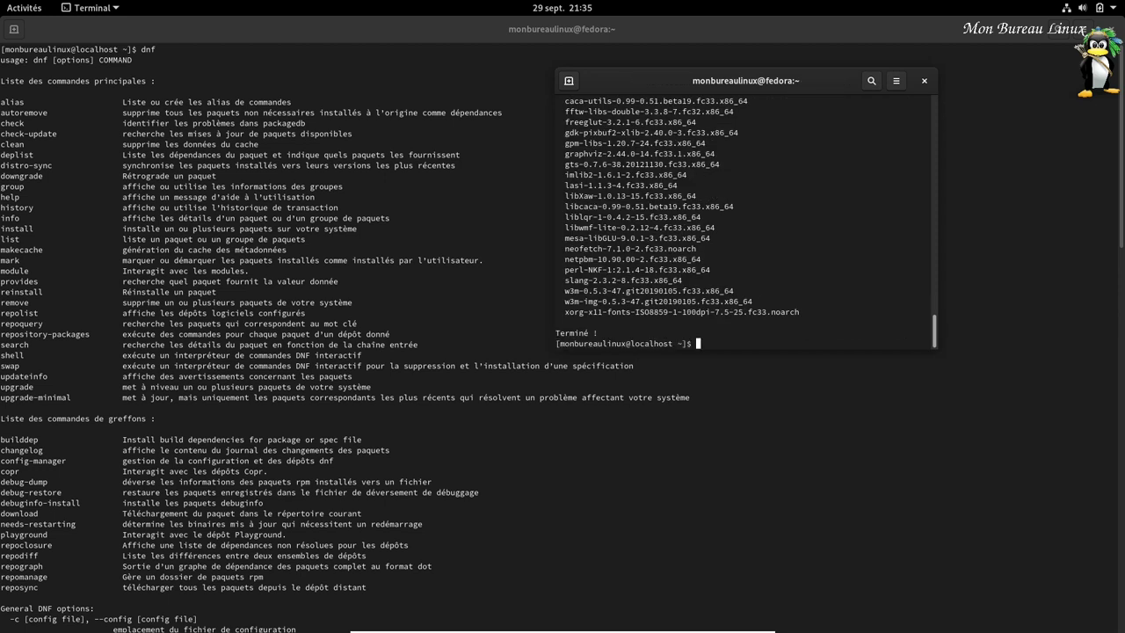
pyautogui.write('eofetch')
pyautogui.press('Return')
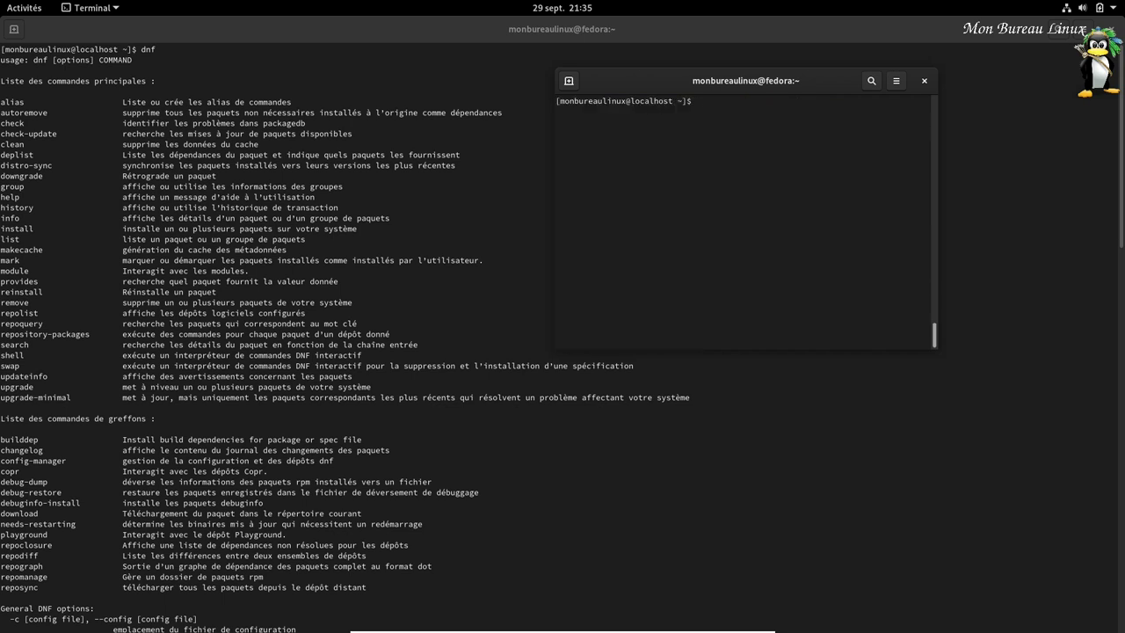
# - List the available package updates with sudo dnf check-update and maximize the terminal window
pyautogui.write('sudo dnf check-update')
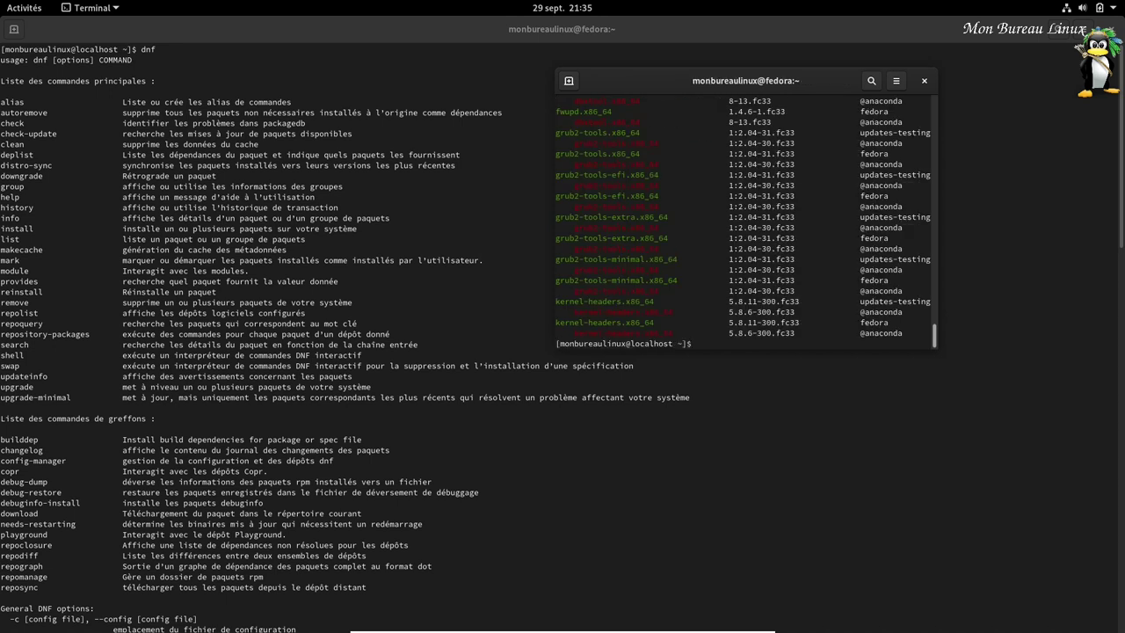
pyautogui.scroll(10, 749, 220)
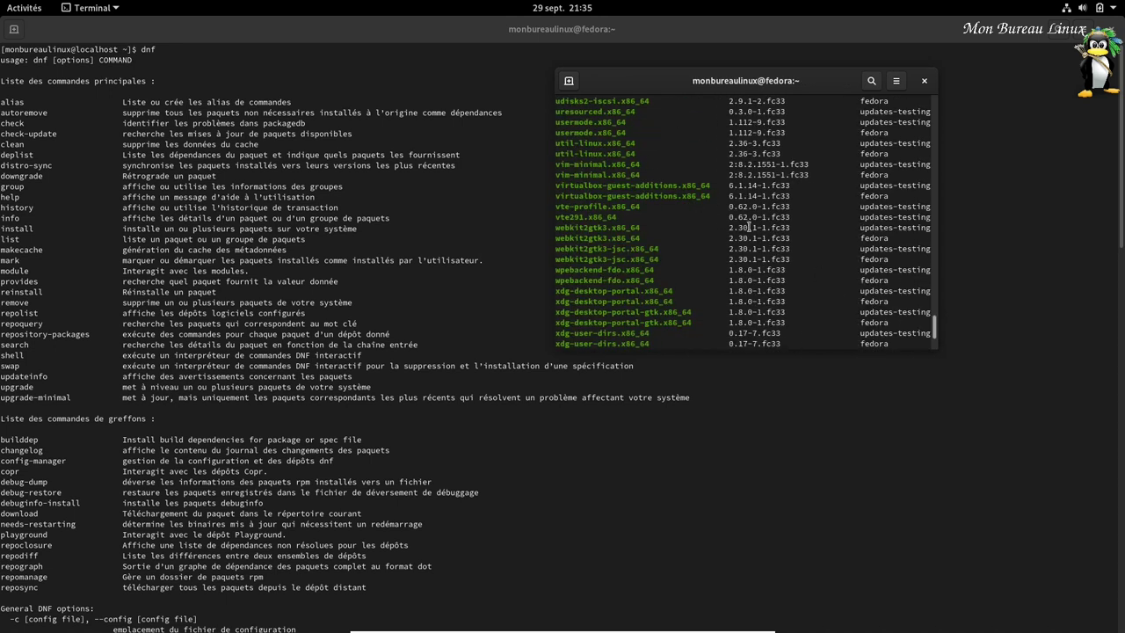
pyautogui.doubleClick(837, 87)
# - Look through the whole list of available updates from its beginning to the obsoleted packages and restore the window size
pyautogui.scroll(20, 537, 195)
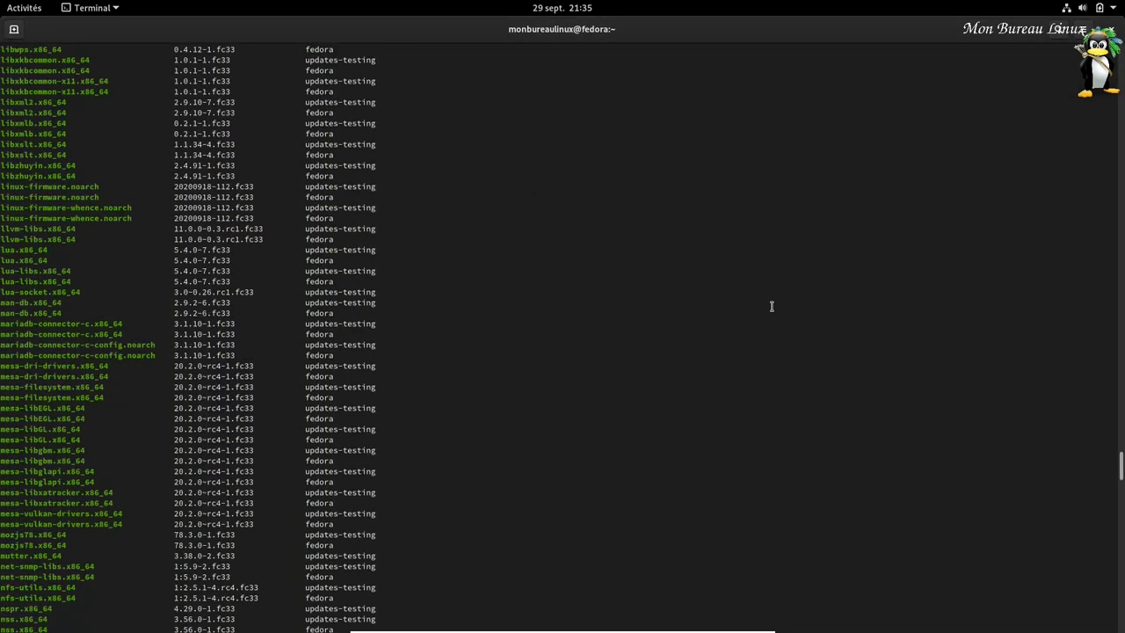
pyautogui.scroll(20, 747, 326)
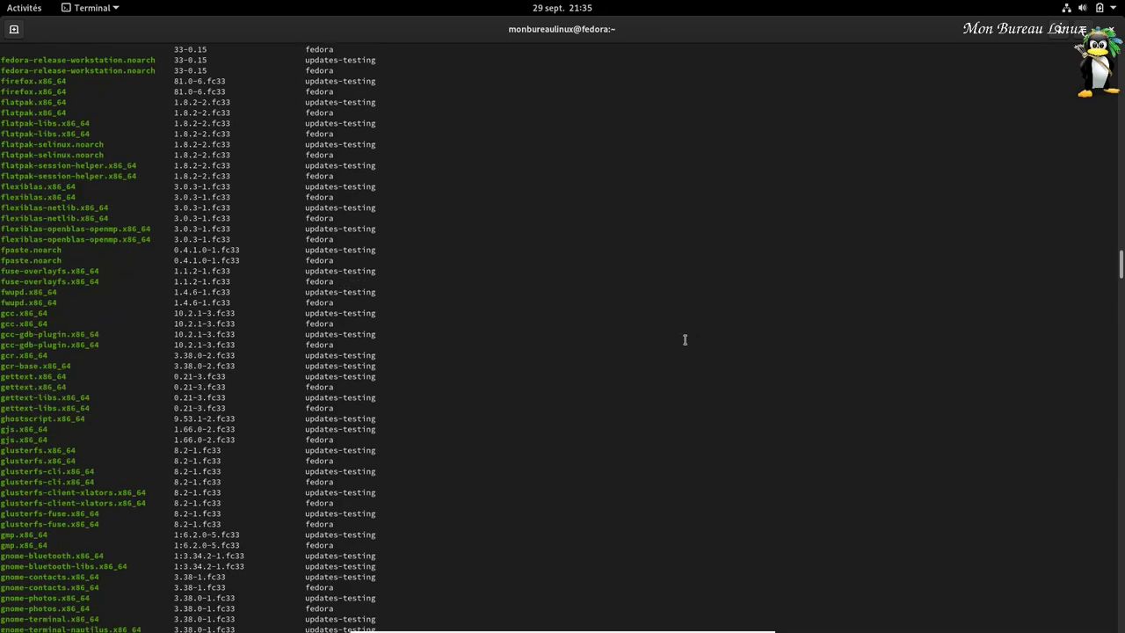
pyautogui.scroll(15, 656, 317)
pyautogui.scroll(-16, 655, 339)
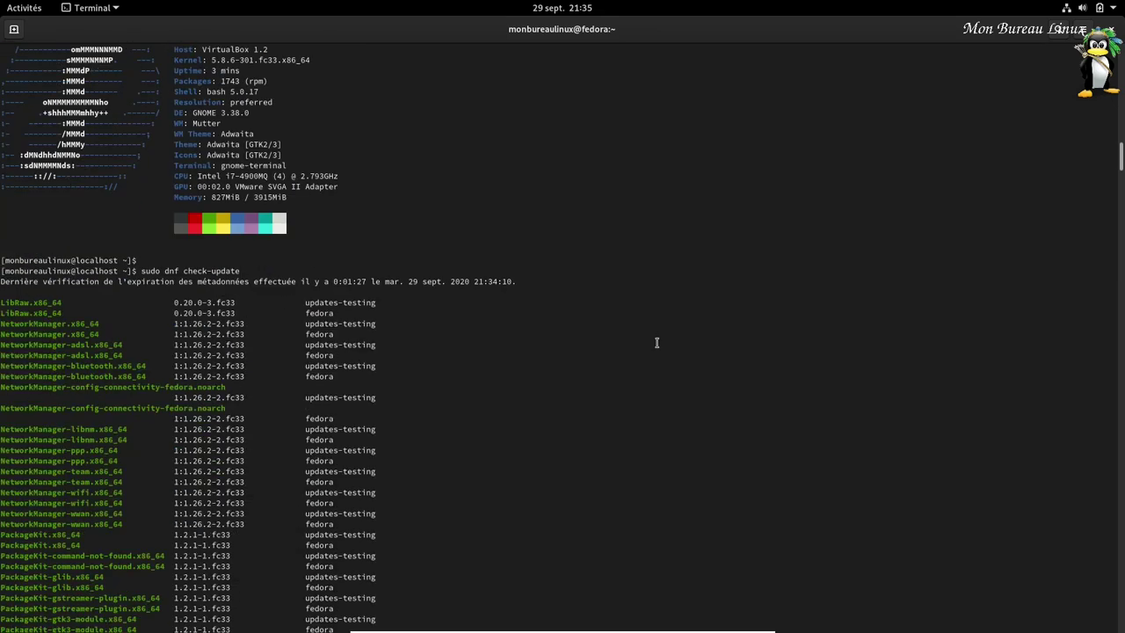
pyautogui.scroll(5, 653, 347)
pyautogui.scroll(-2, 648, 347)
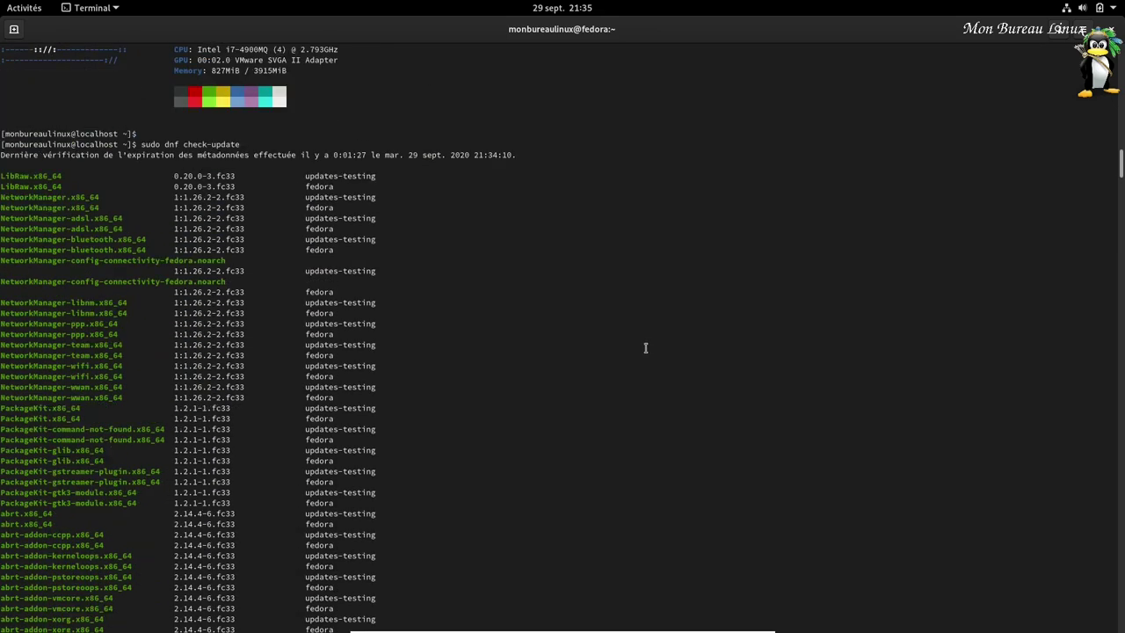
pyautogui.scroll(-4, 645, 348)
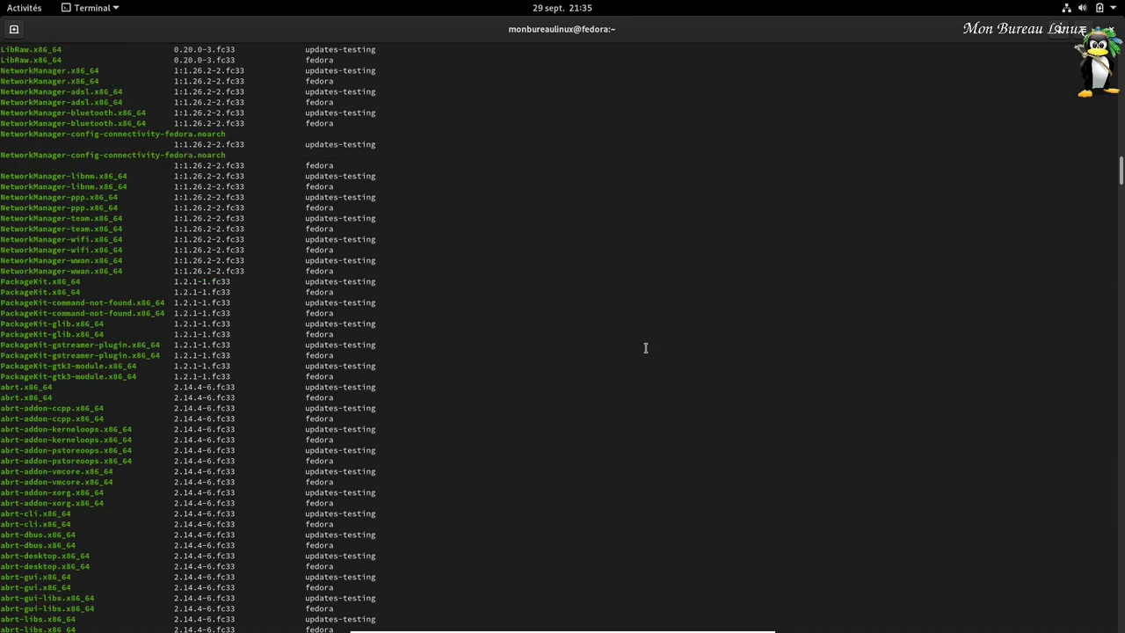
pyautogui.scroll(-20, 646, 348)
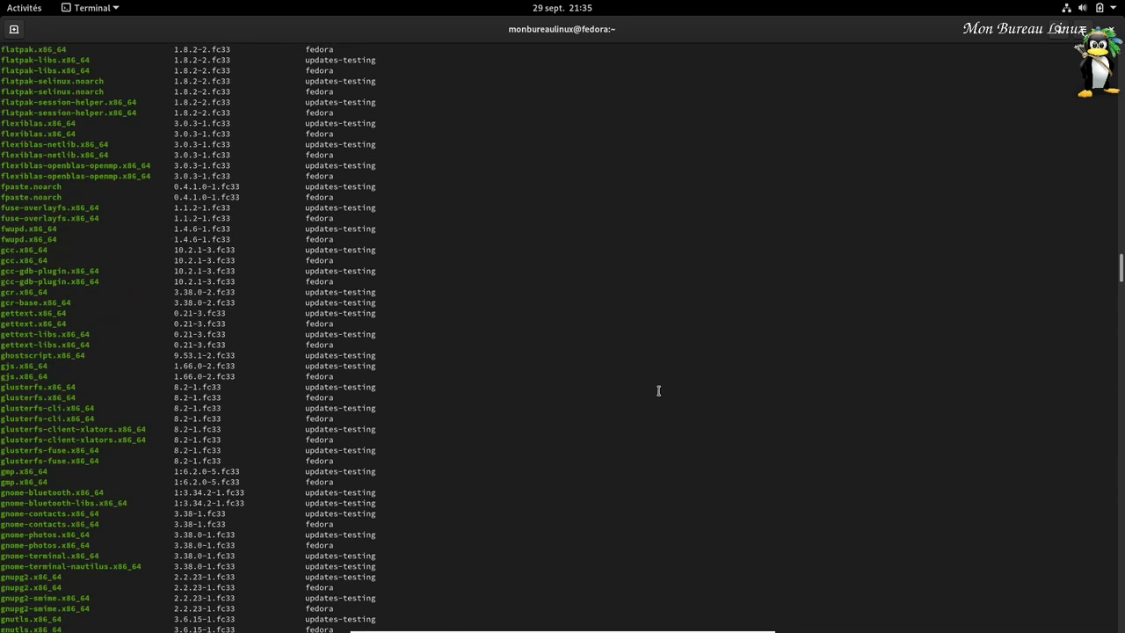
pyautogui.scroll(-20, 637, 399)
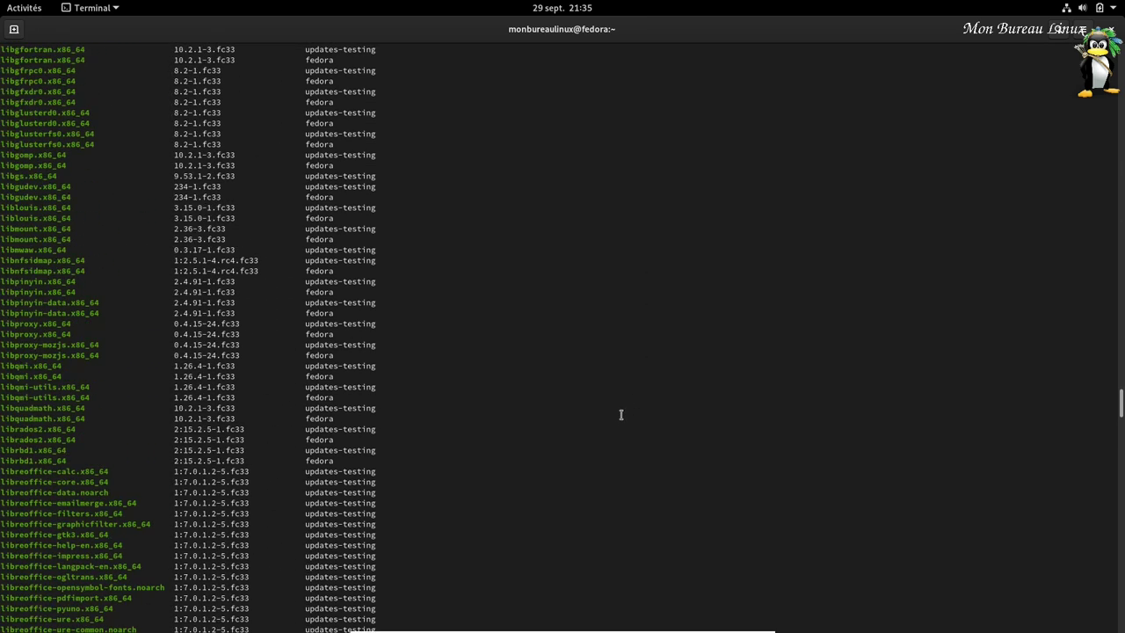
pyautogui.scroll(-20, 618, 417)
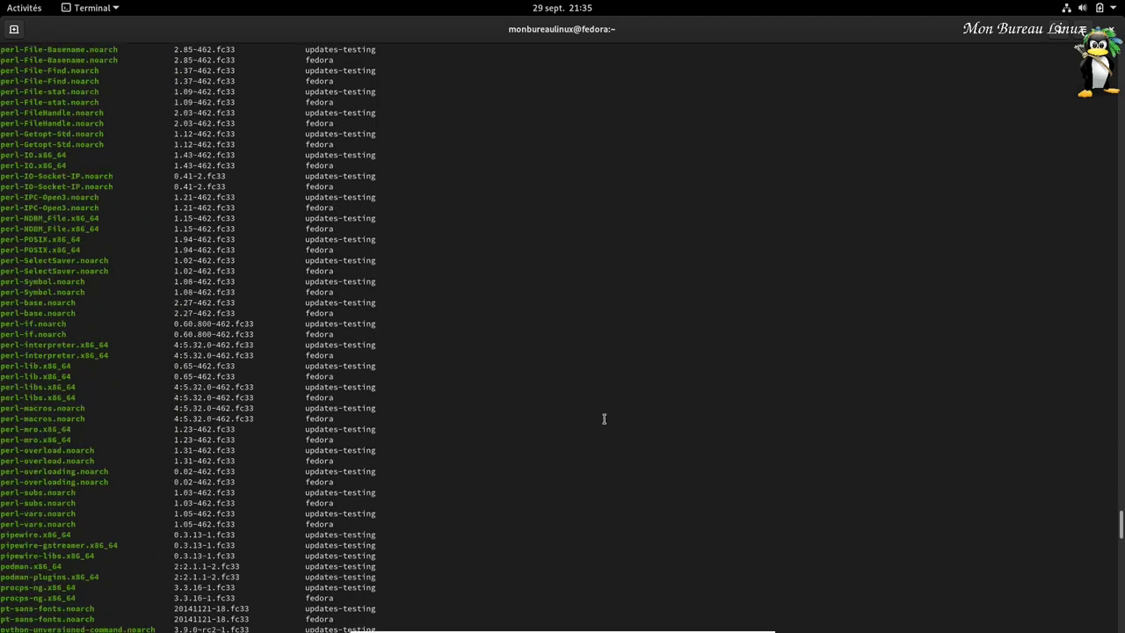
pyautogui.scroll(-20, 559, 387)
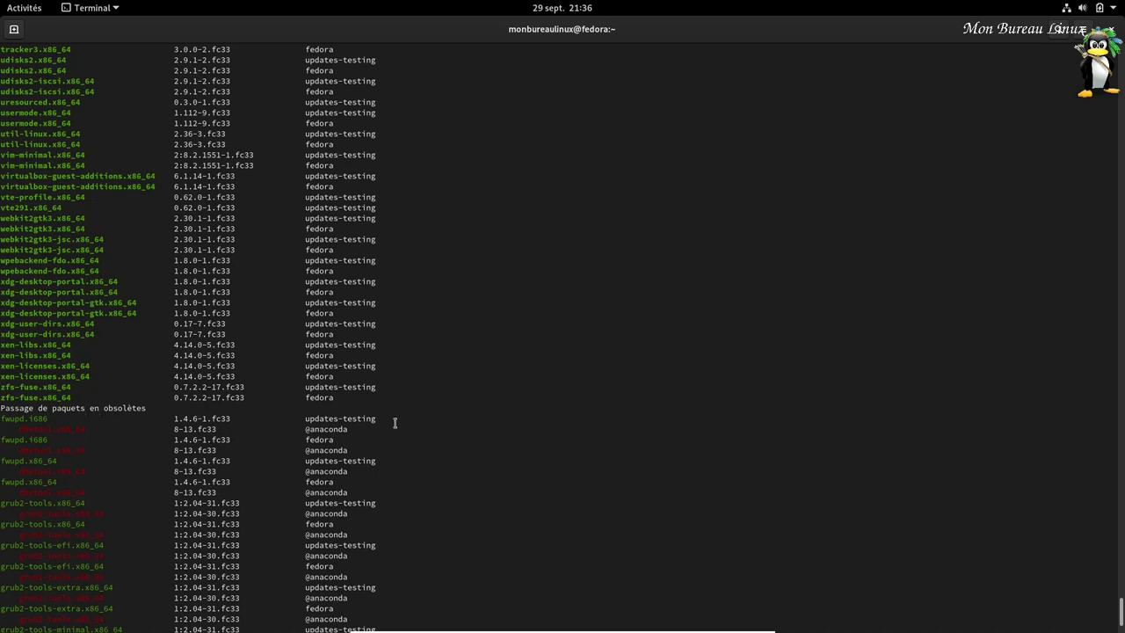
pyautogui.scroll(-3, 610, 451)
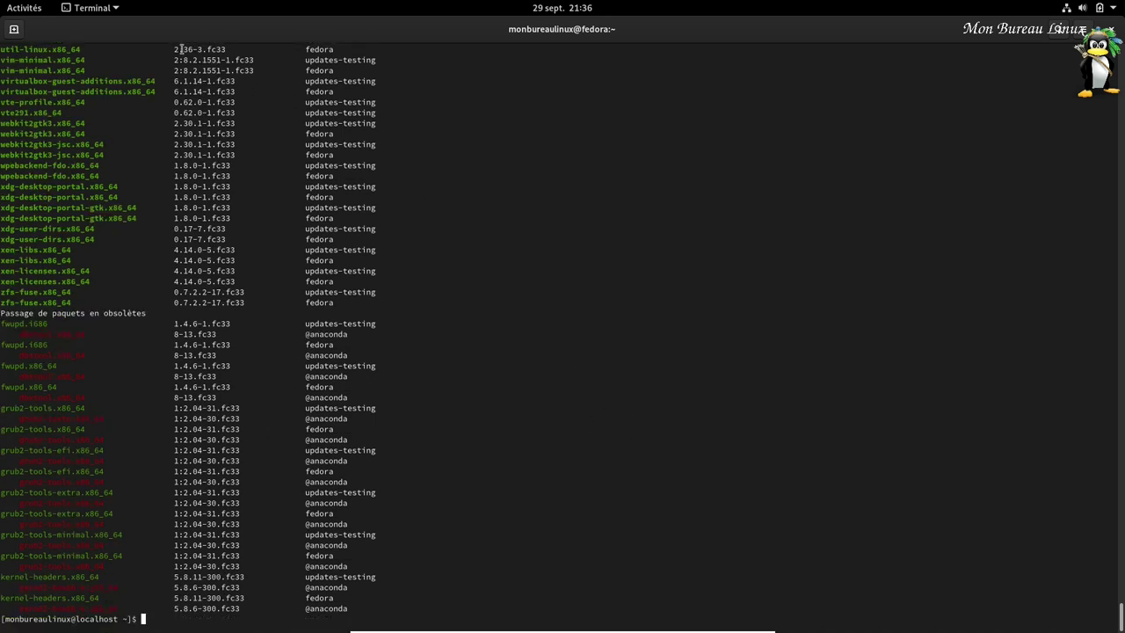
pyautogui.doubleClick(721, 40)
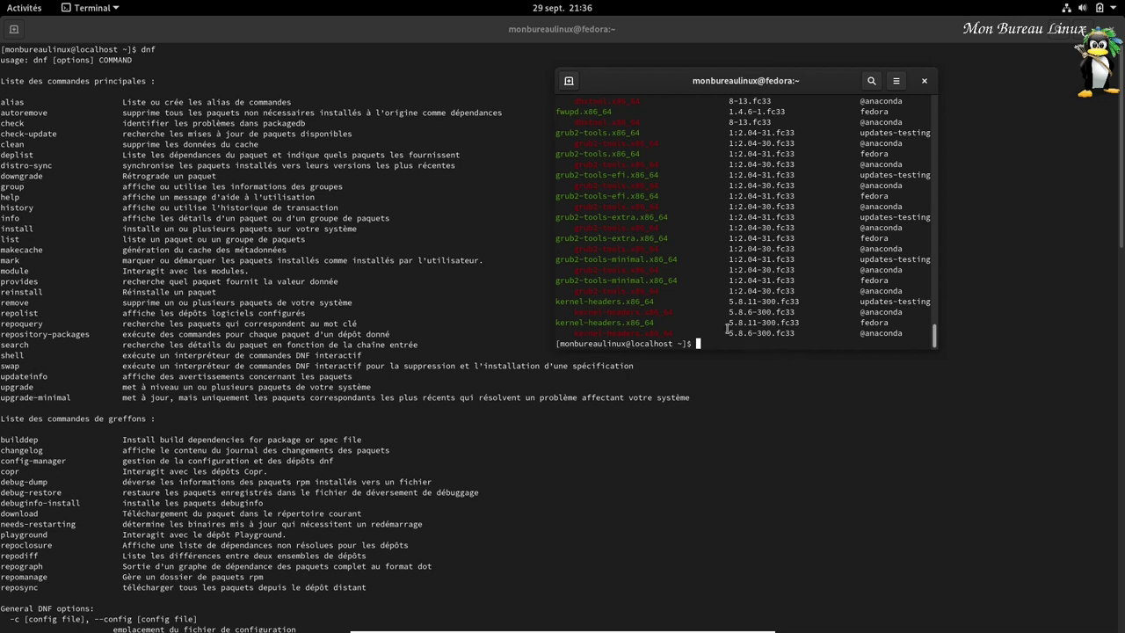
# - Run sudo dnf upgrade to preview the transaction and decline to continue
pyautogui.write('sudo dnf check-update')
pyautogui.press('BackSpace')
pyautogui.press('BackSpace')
pyautogui.press('BackSpace')
pyautogui.press('BackSpace')
pyautogui.press('BackSpace')
pyautogui.press('BackSpace')
pyautogui.press('BackSpace')
pyautogui.press('BackSpace')
pyautogui.press('BackSpace')
pyautogui.press('BackSpace')
pyautogui.press('BackSpace')
pyautogui.press('BackSpace')
pyautogui.press('BackSpace')
pyautogui.press('BackSpace')
pyautogui.write('f upgrade')
pyautogui.press('Return')
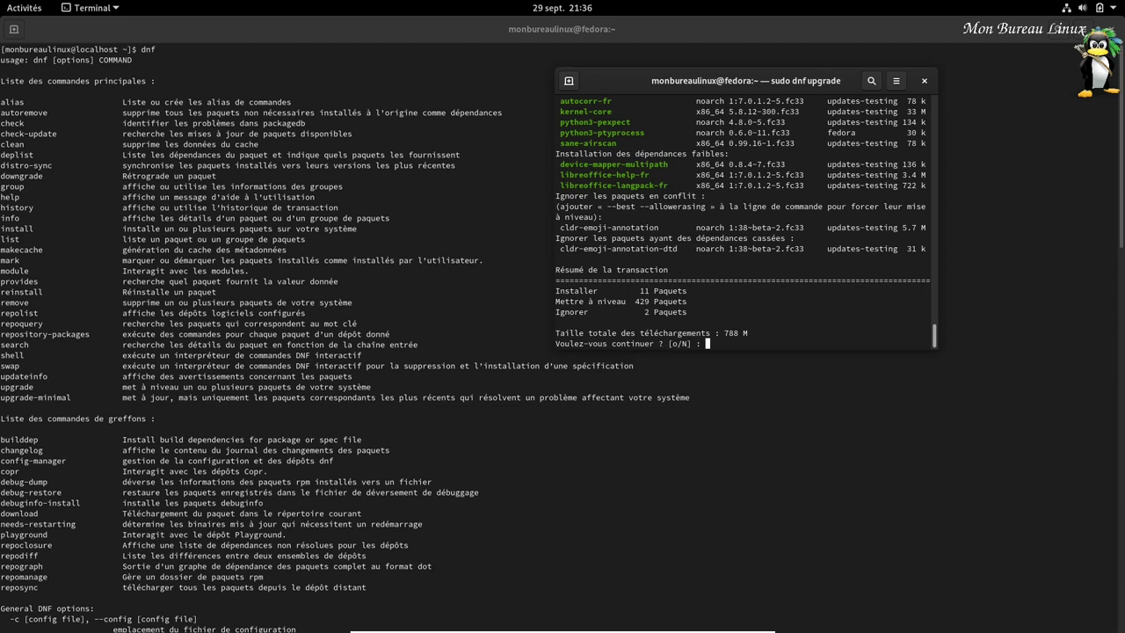
pyautogui.press('Return')
# - Run sudo dnf updateinfo to examine the summary of available security, bug-fix and enhancement notices
pyautogui.press('Up')
pyautogui.press('BackSpace')
pyautogui.press('BackSpace')
pyautogui.press('BackSpace')
pyautogui.press('BackSpace')
pyautogui.press('BackSpace')
pyautogui.press('BackSpace')
pyautogui.write('pdate')
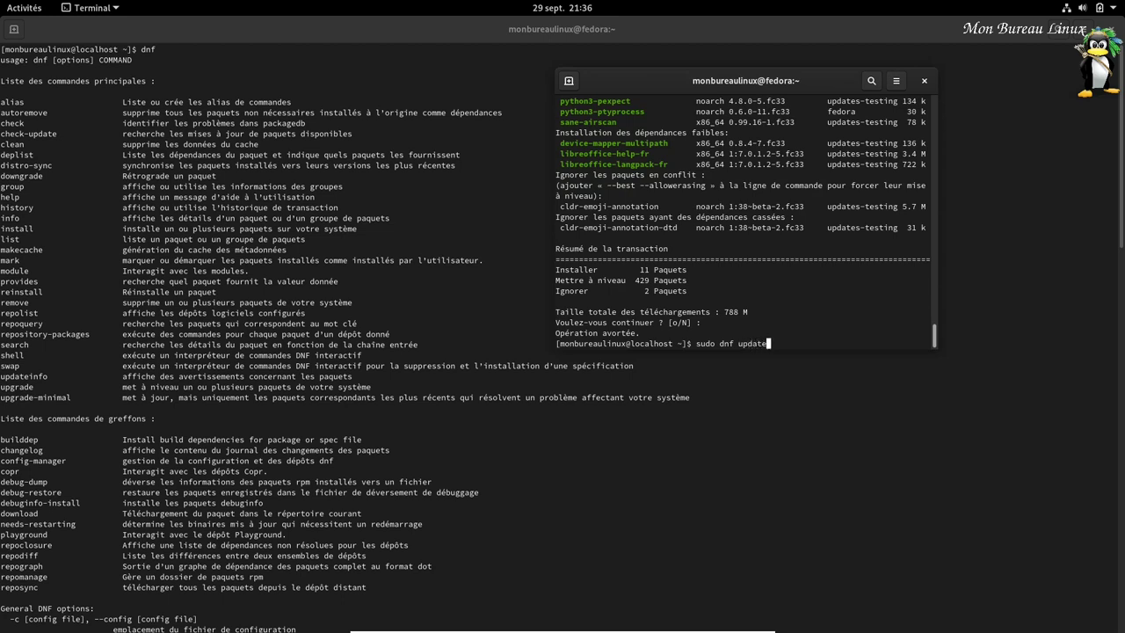
pyautogui.write('info')
pyautogui.press('Return')
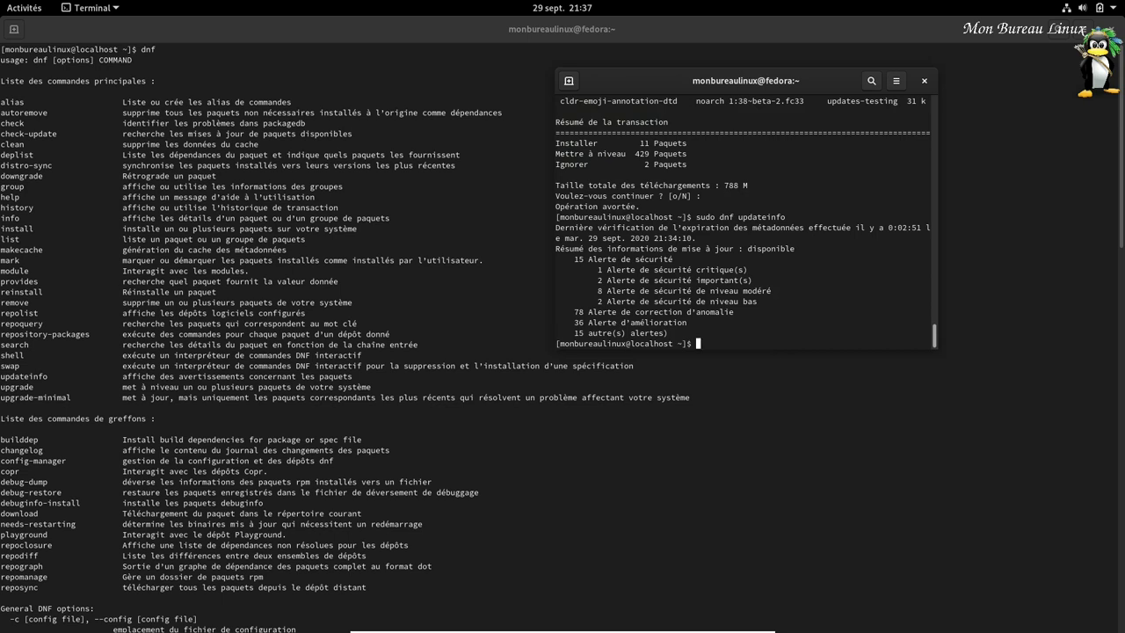
# - Run sudo dnf upgrade, maximize the terminal window and accept the transaction with o to install the updates
pyautogui.press('Up')
pyautogui.press('BackSpace')
pyautogui.press('BackSpace')
pyautogui.press('BackSpace')
pyautogui.press('BackSpace')
pyautogui.press('BackSpace')
pyautogui.press('BackSpace')
pyautogui.press('BackSpace')
pyautogui.press('BackSpace')
pyautogui.write('grade')
pyautogui.press('Return')
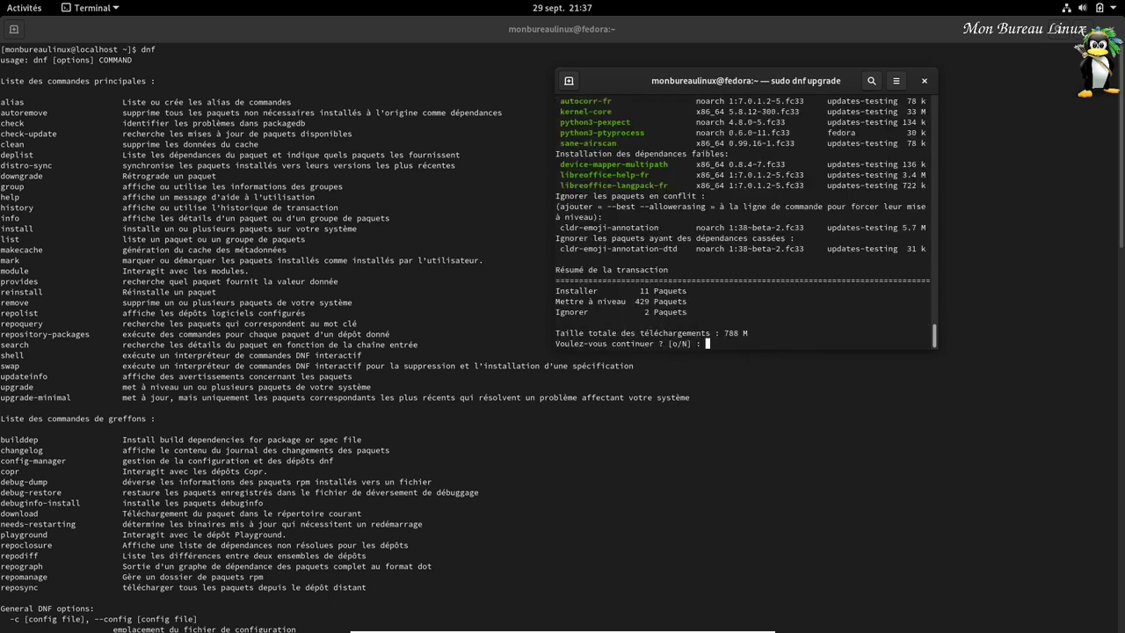
pyautogui.write('o')
pyautogui.press('super+Up')
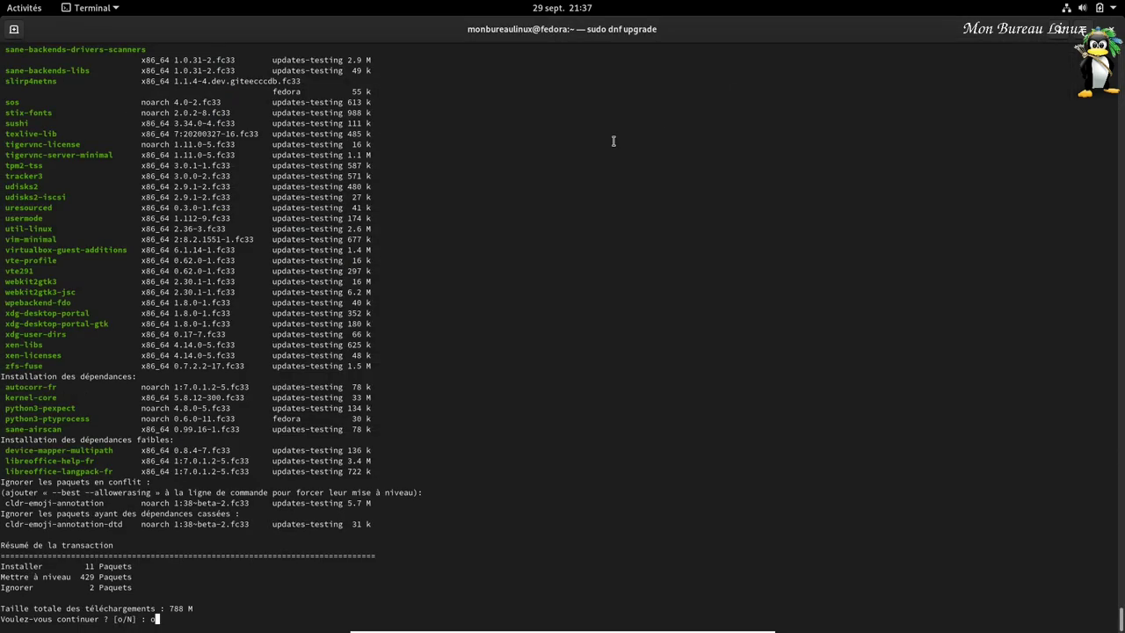
pyautogui.press('Return')
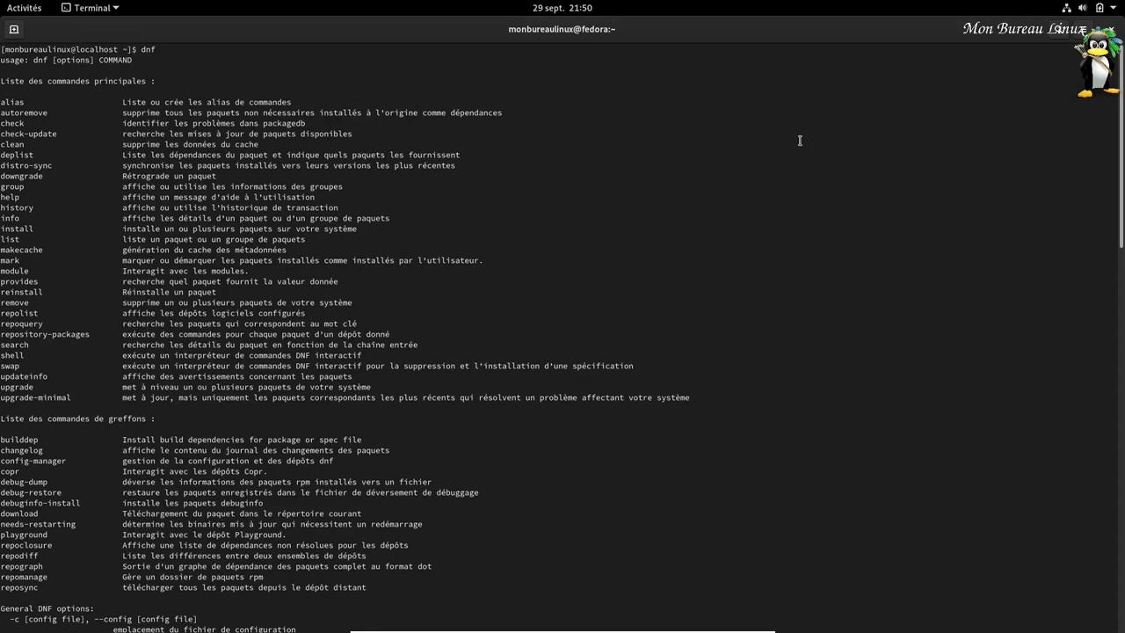
# - Close the terminal and restart the system
pyautogui.click(1109, 29)
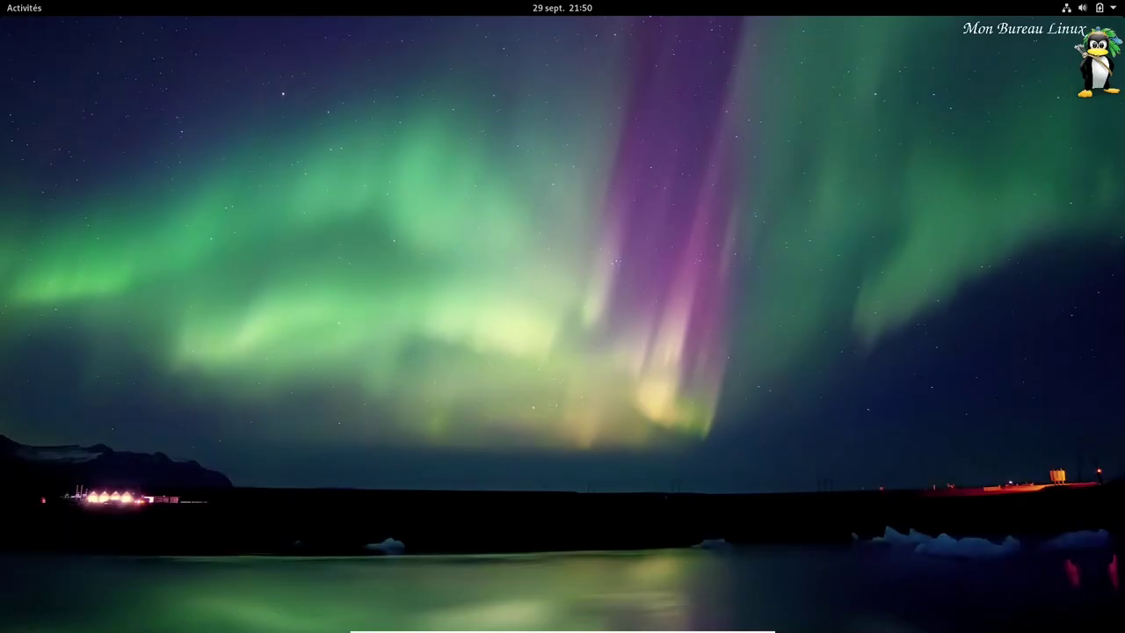
pyautogui.click(1098, 8)
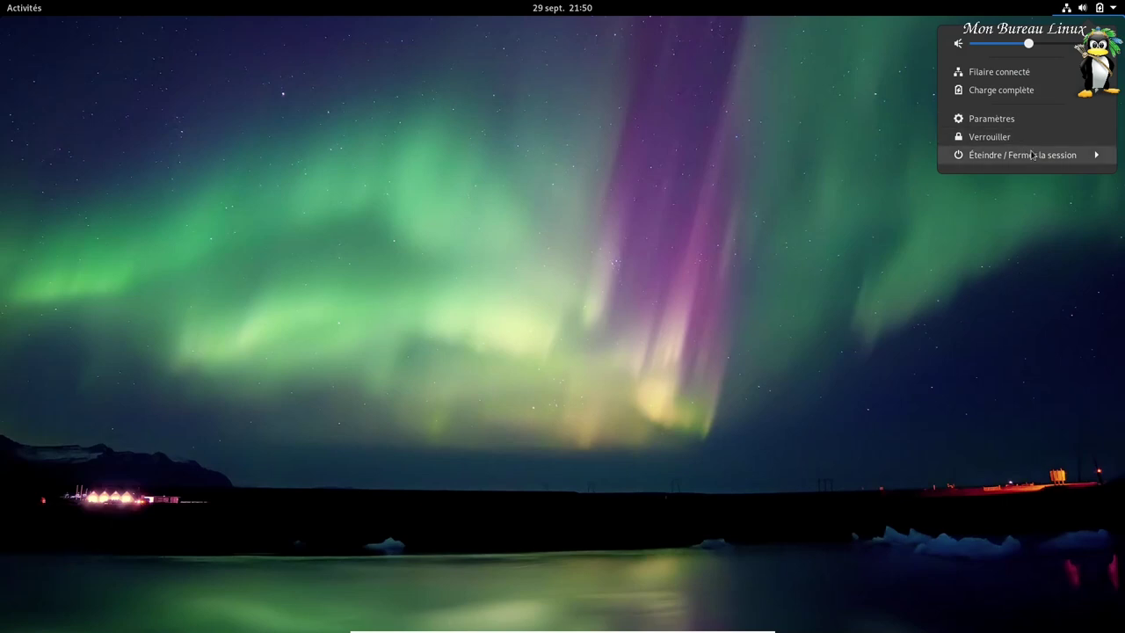
pyautogui.click(1028, 157)
pyautogui.click(1029, 211)
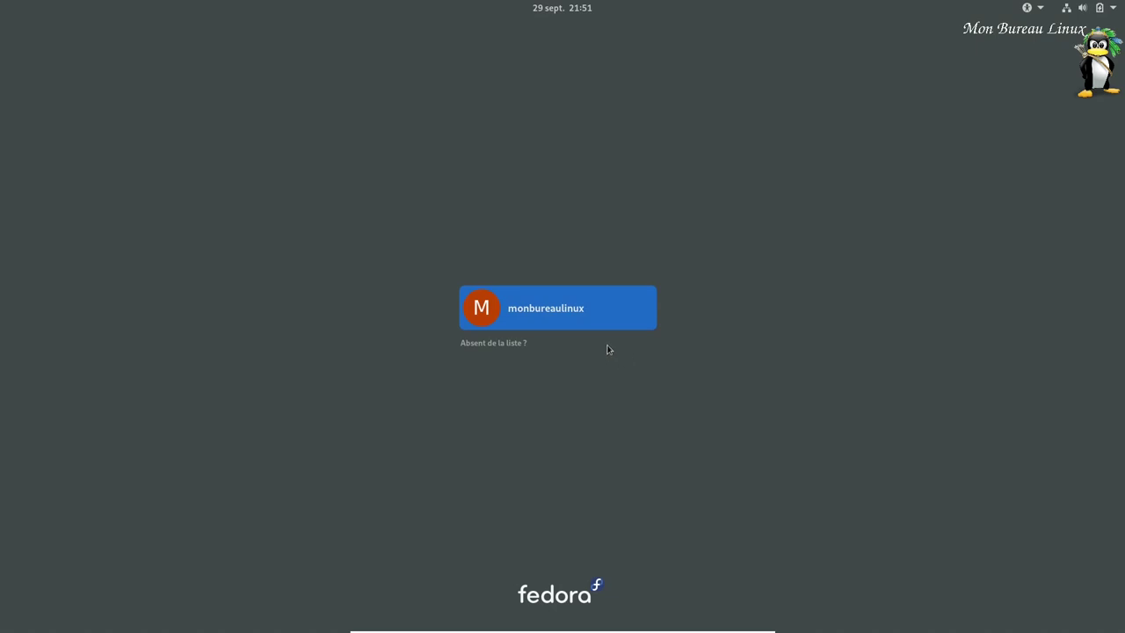
# - Select the listed user at the login screen, view the available session types and log in with the account password
pyautogui.click(581, 309)
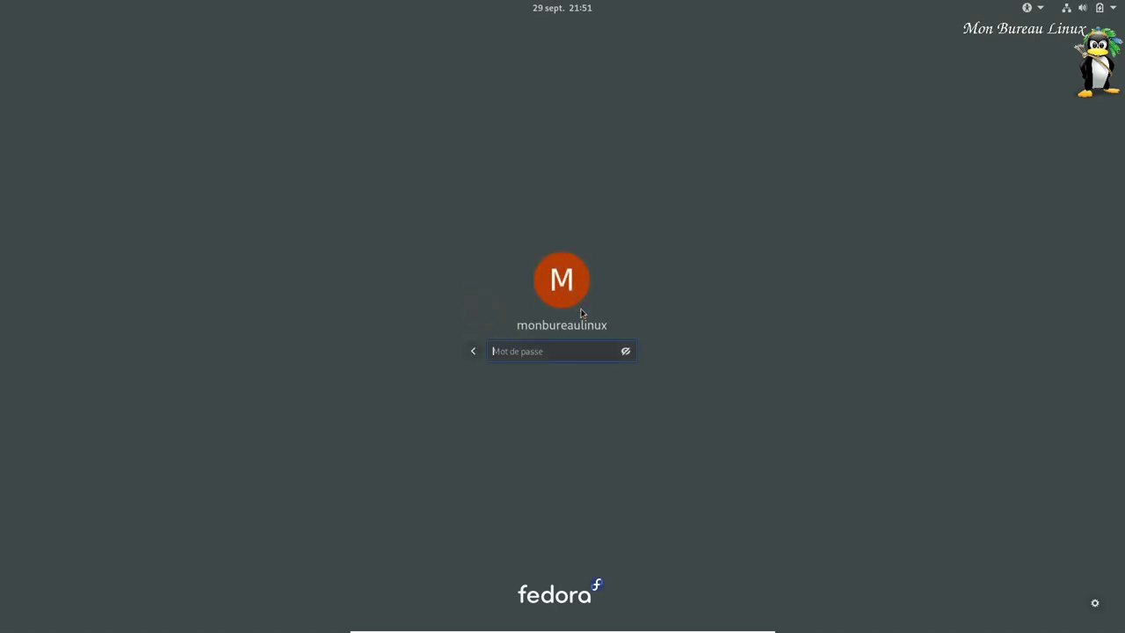
pyautogui.click(1095, 603)
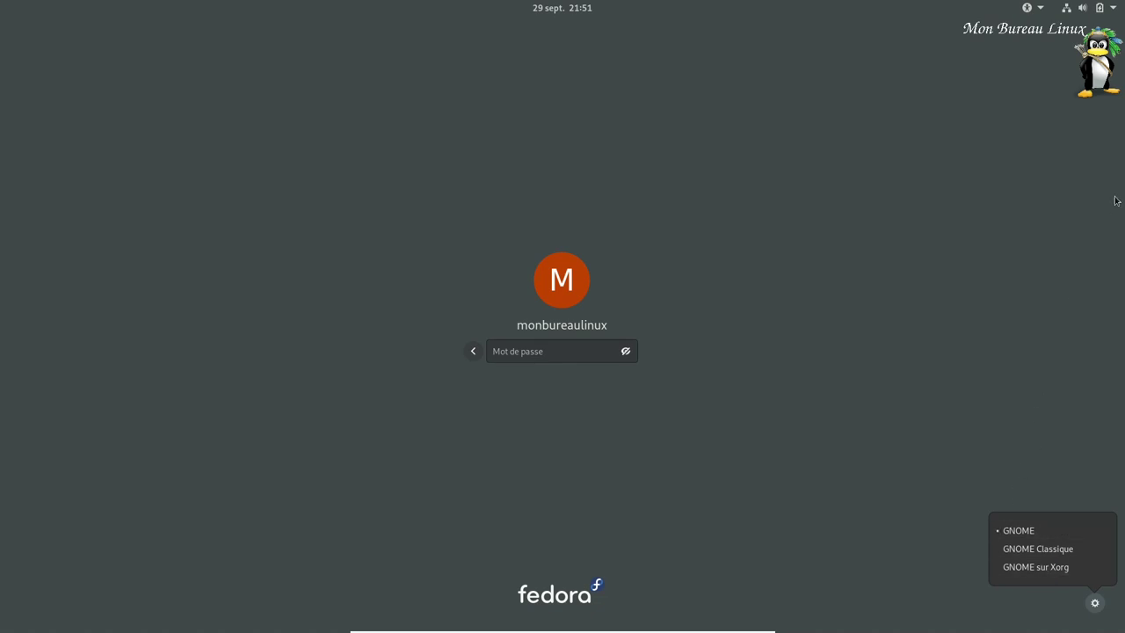
pyautogui.click(536, 354)
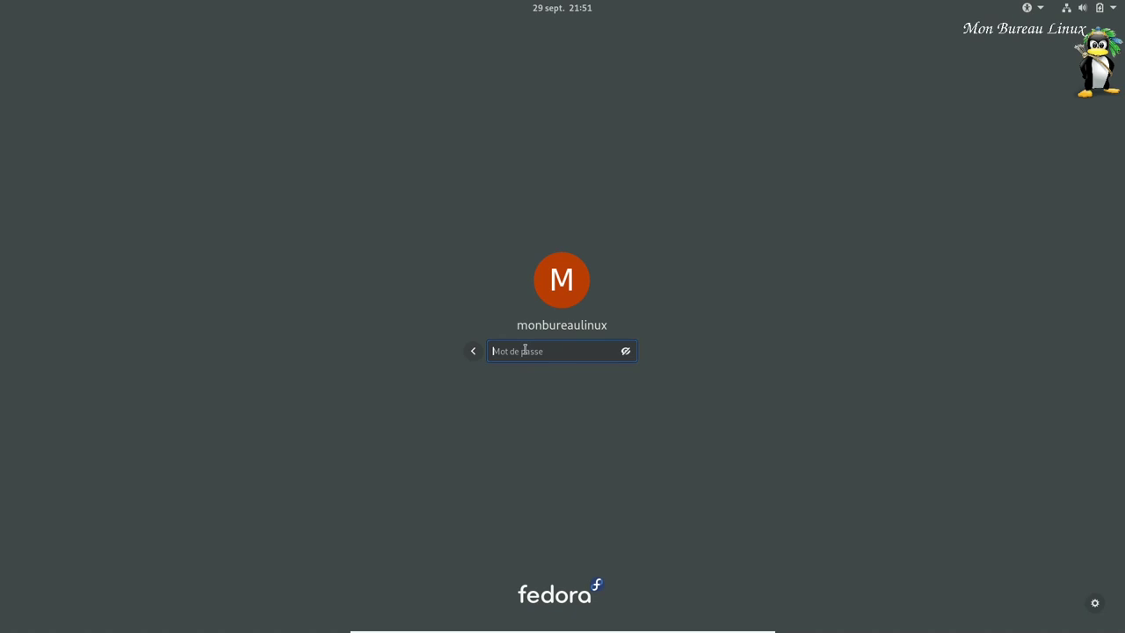
pyautogui.write('••••••••')
pyautogui.press('Return')
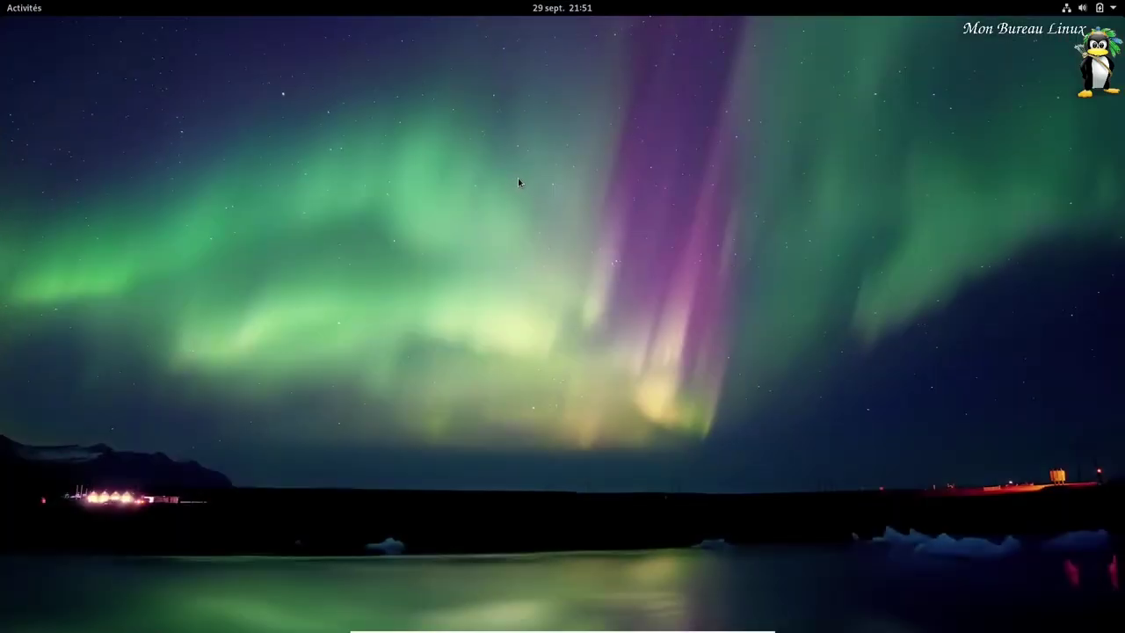
# - Open the system settings on À propos, examine the hardware and system details in a maximized window, and close it
pyautogui.rightClick(518, 180)
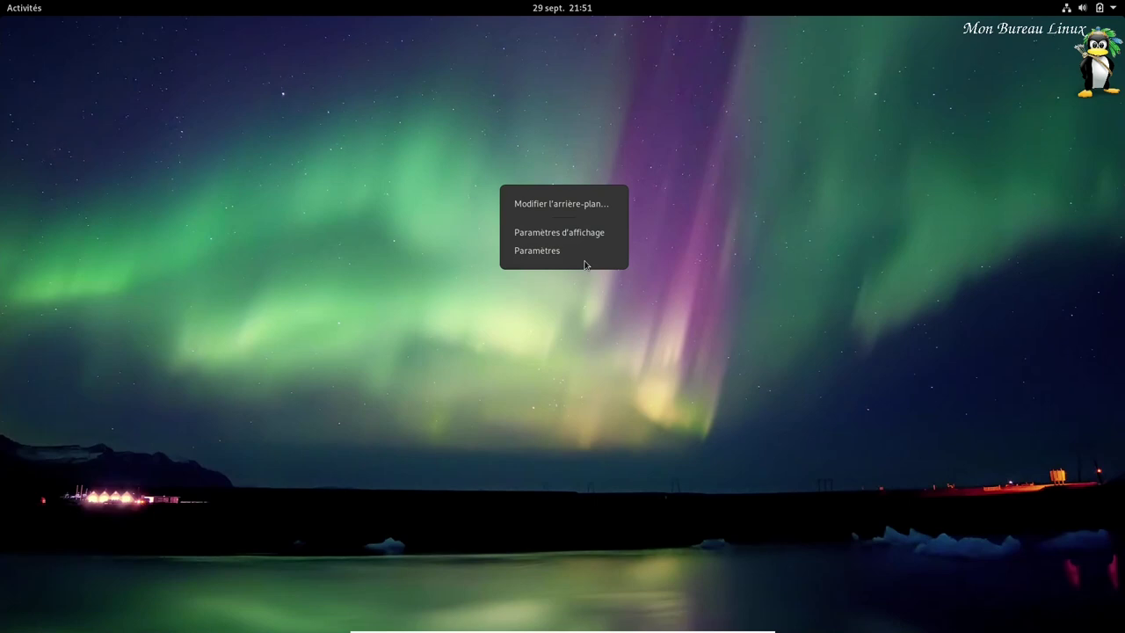
pyautogui.click(554, 251)
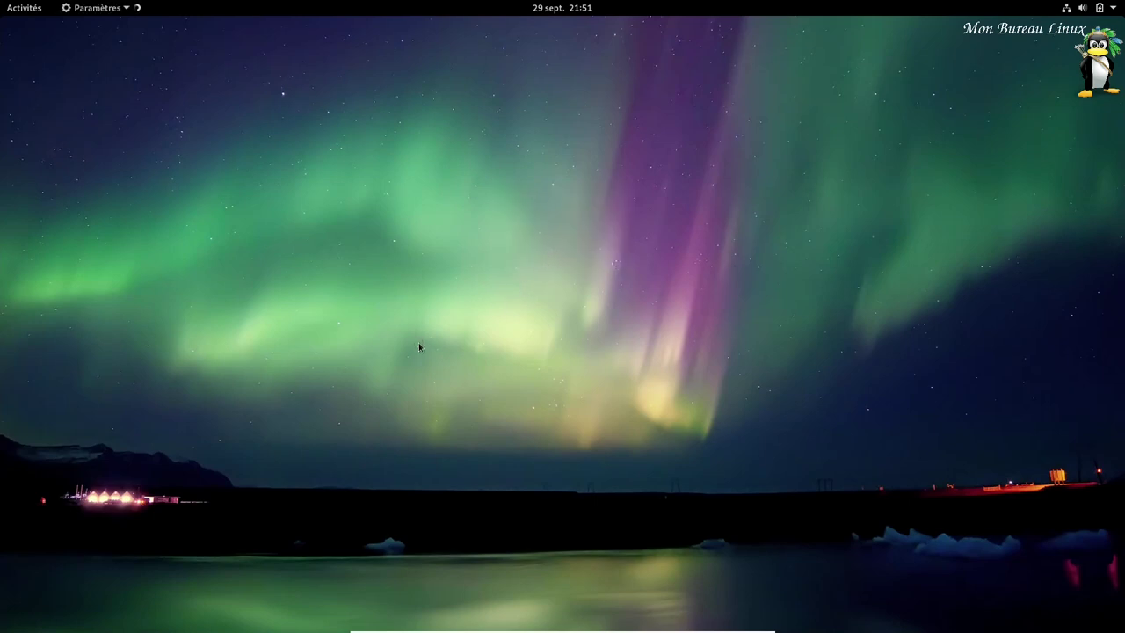
pyautogui.scroll(-5, 387, 360)
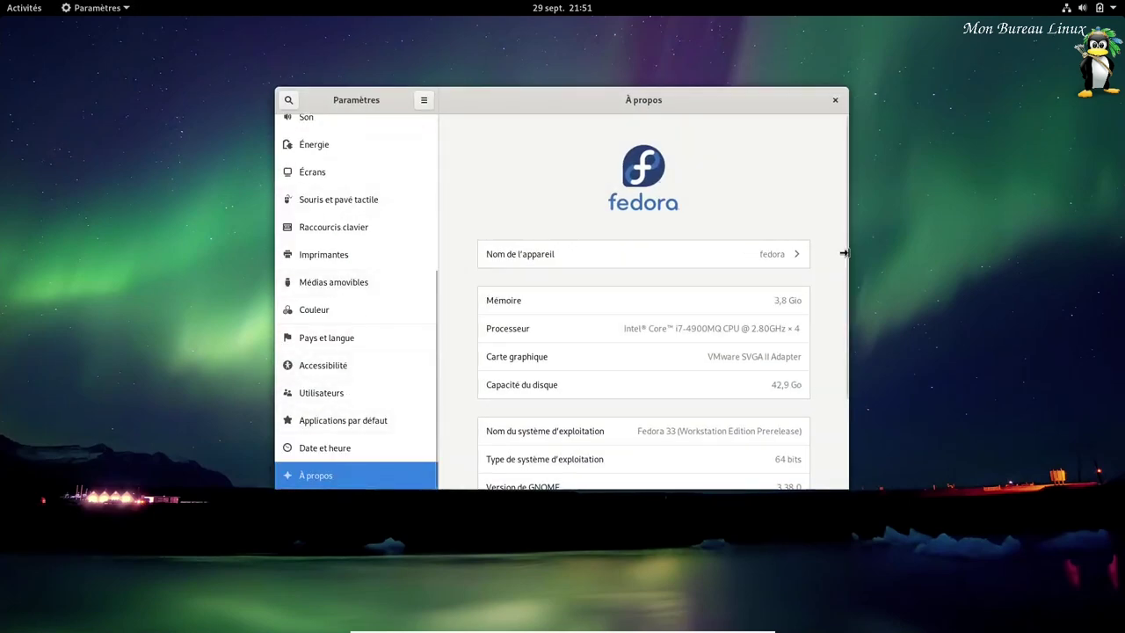
pyautogui.scroll(-3, 811, 309)
pyautogui.doubleClick(740, 101)
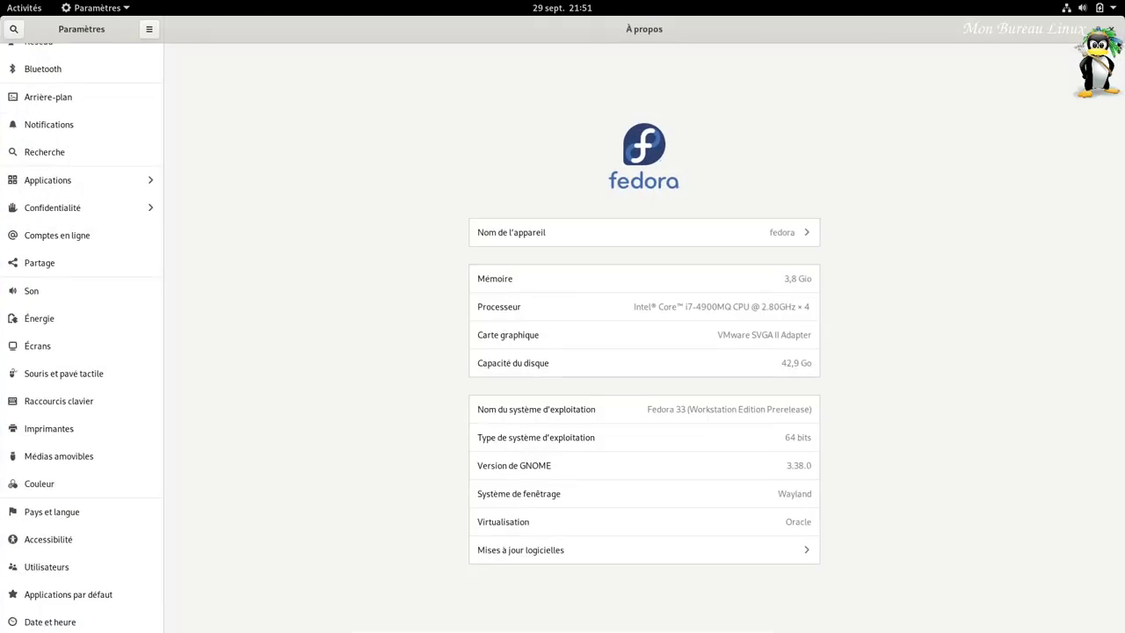
pyautogui.click(1111, 31)
# - Open Terminal from the Utilitaires application folder and run neofetch to view the system information
pyautogui.click(22, 8)
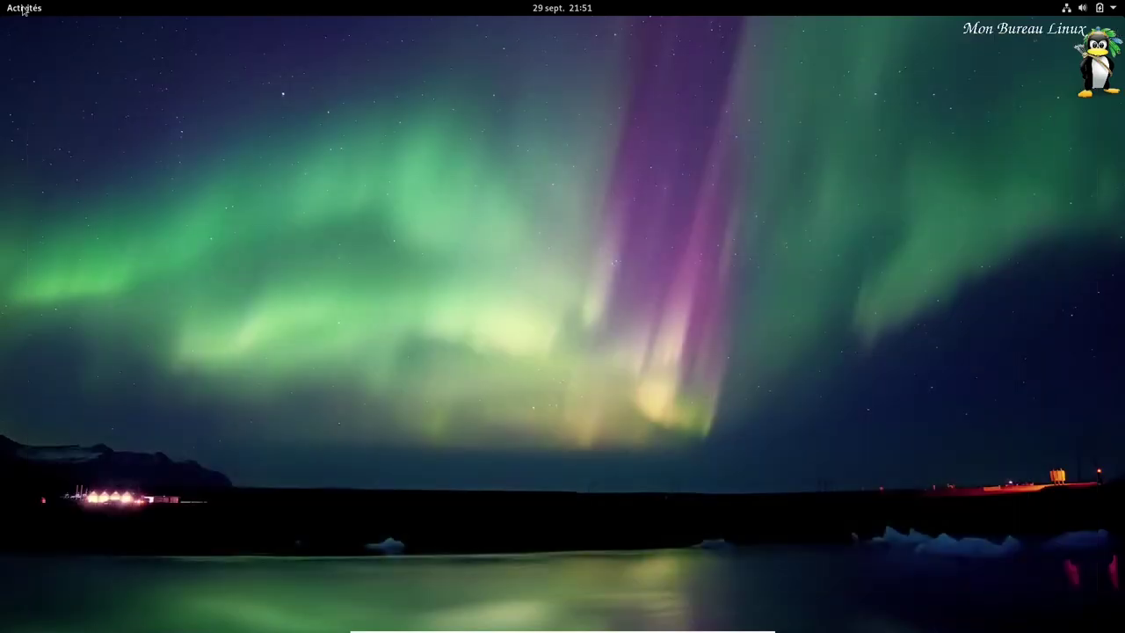
pyautogui.click(25, 498)
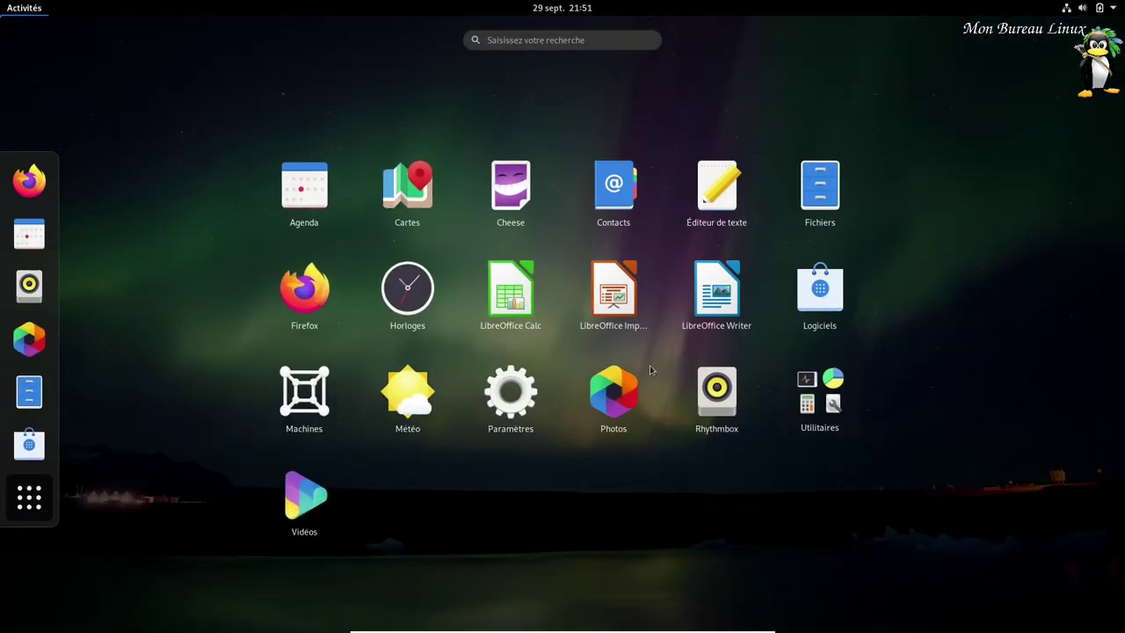
pyautogui.click(809, 387)
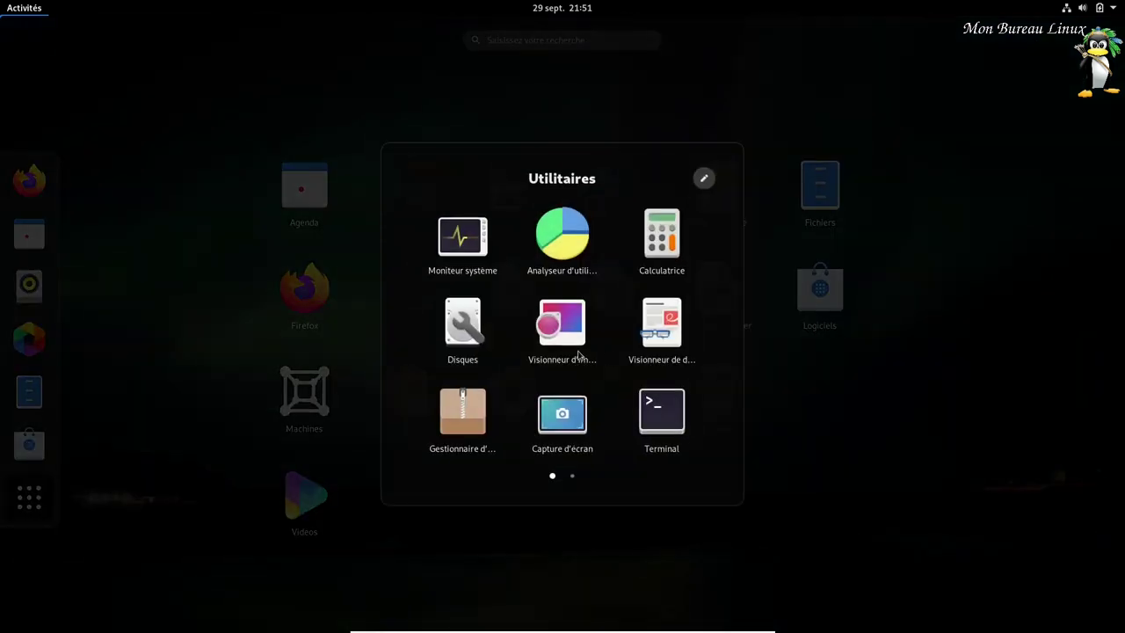
pyautogui.click(678, 421)
pyautogui.write('neofetch')
pyautogui.press('Return')
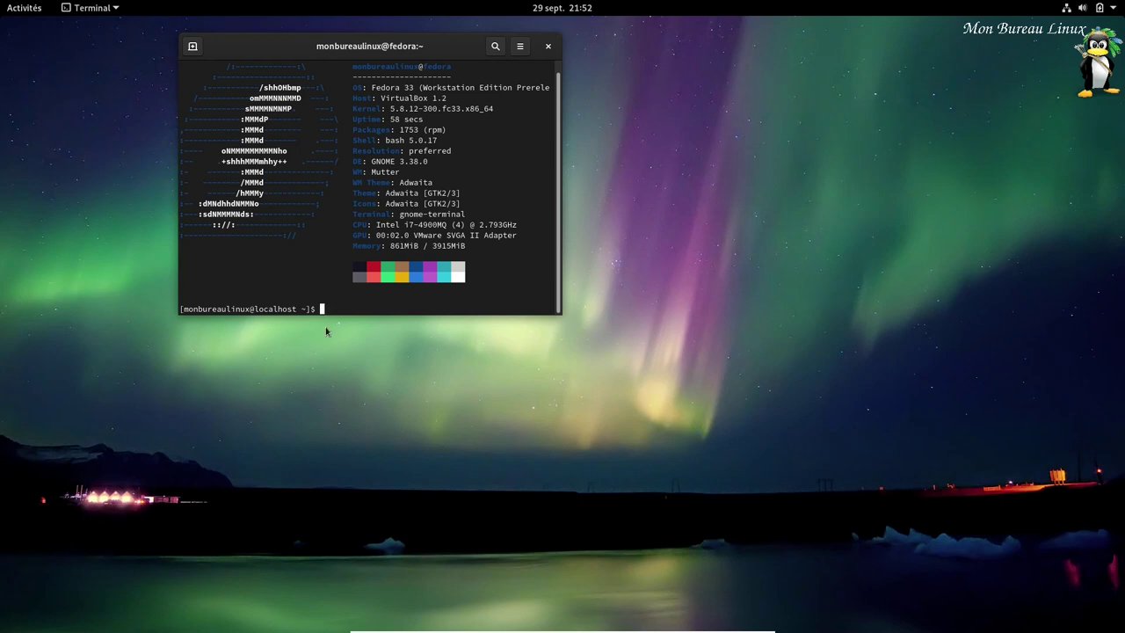
# - Run flatpak and flatpak --help, and look through the built-in commands and options
pyautogui.write('flaktpak')
pyautogui.press('Return')
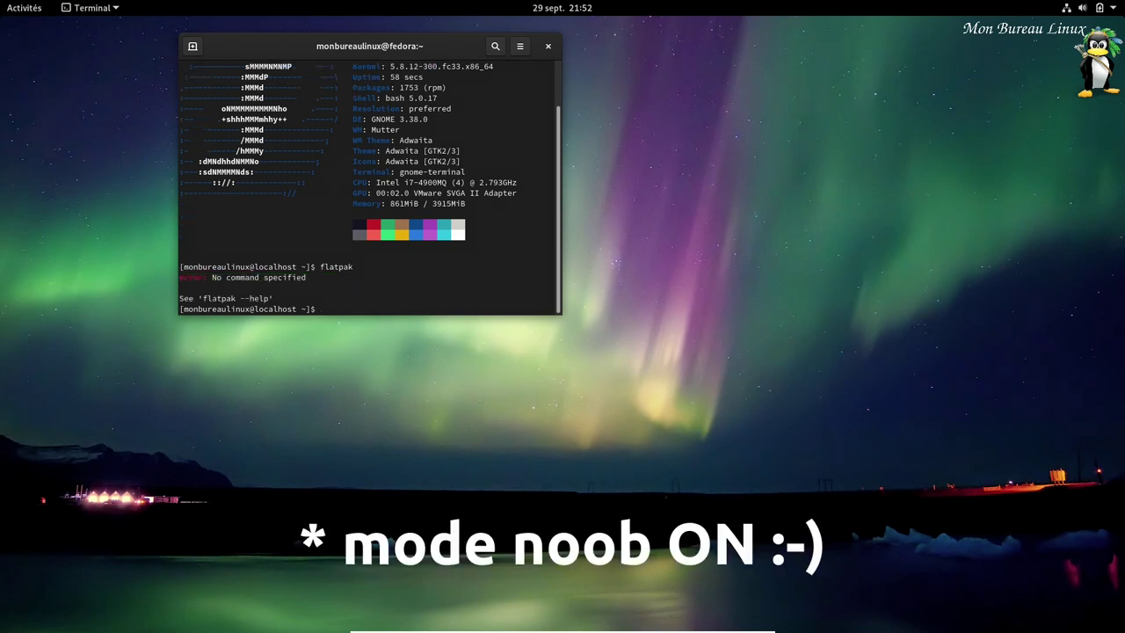
pyautogui.press('Up')
pyautogui.write('--help')
pyautogui.press('Return')
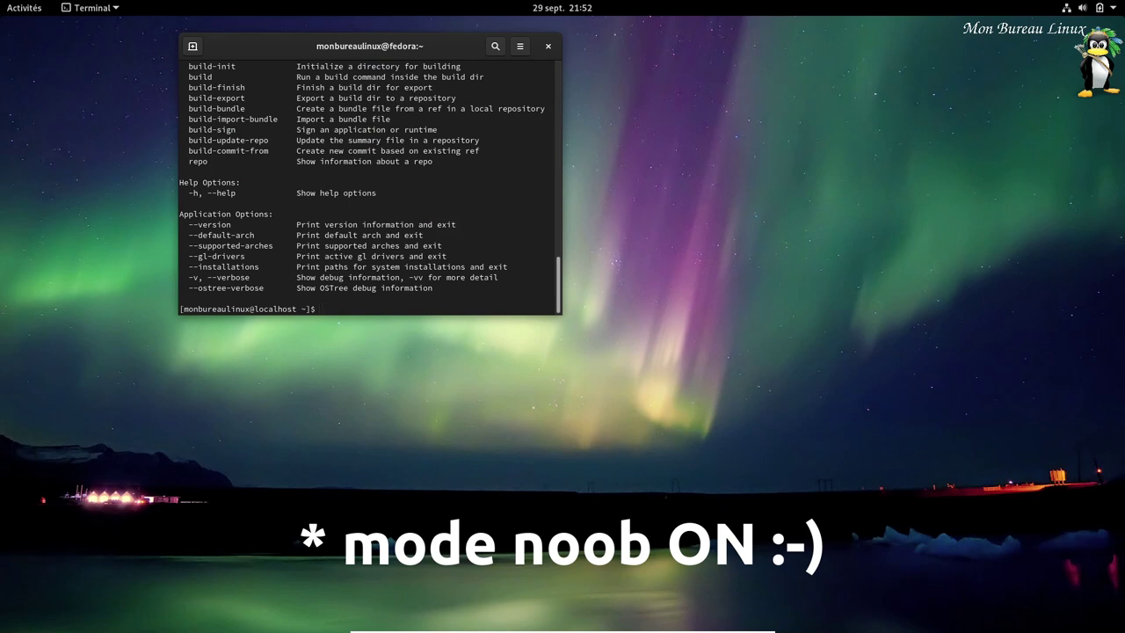
pyautogui.scroll(10, 341, 180)
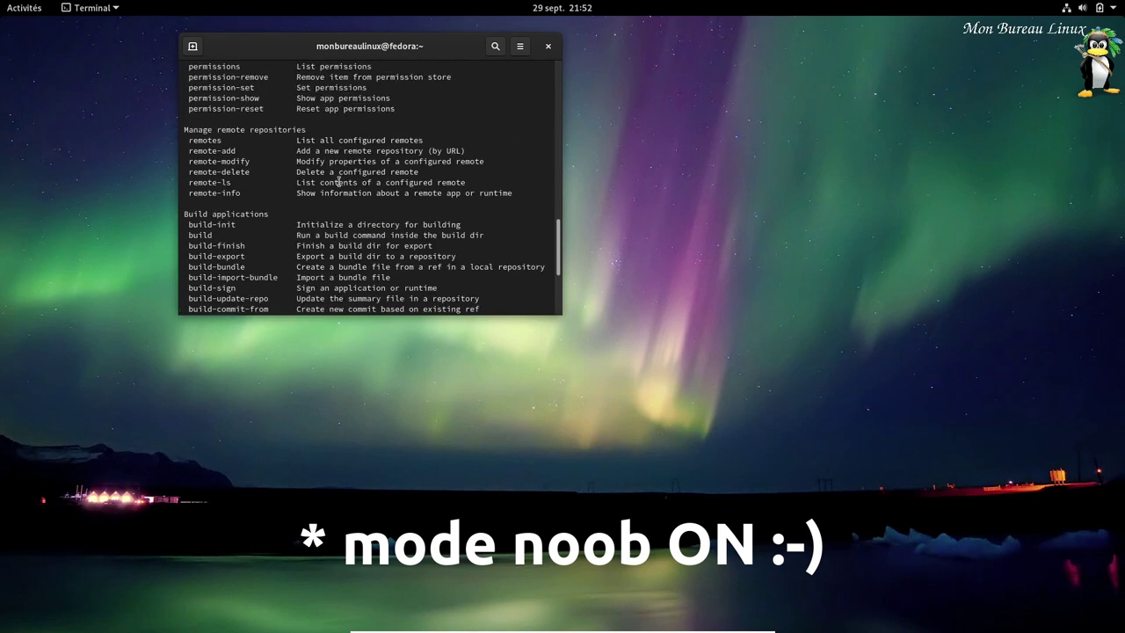
pyautogui.scroll(9, 343, 186)
pyautogui.scroll(-2, 346, 192)
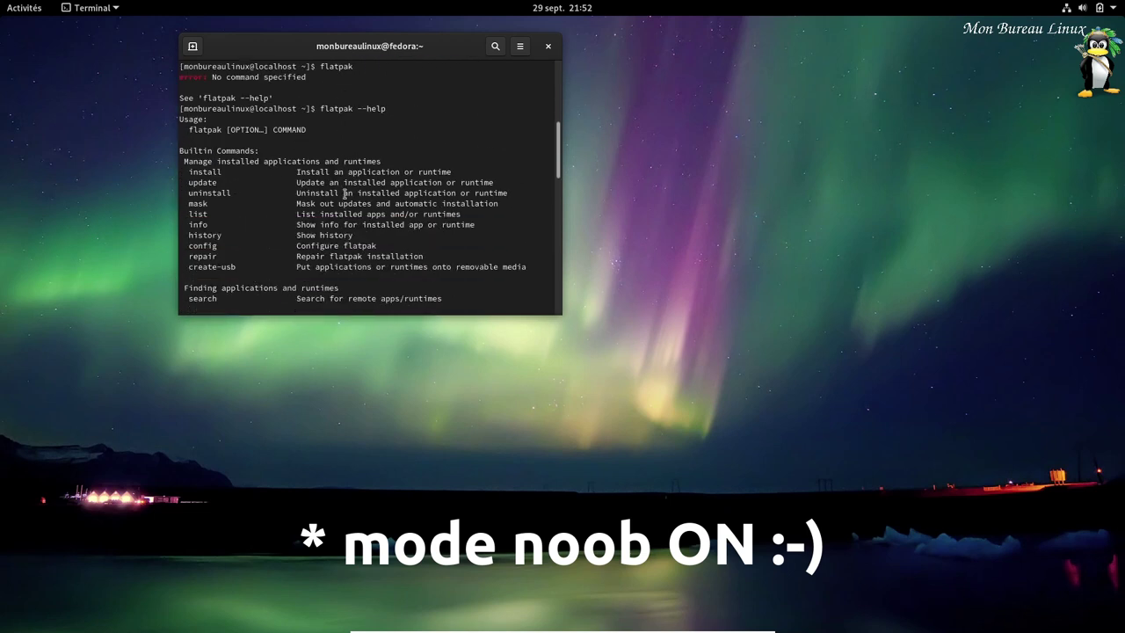
pyautogui.scroll(-17, 345, 193)
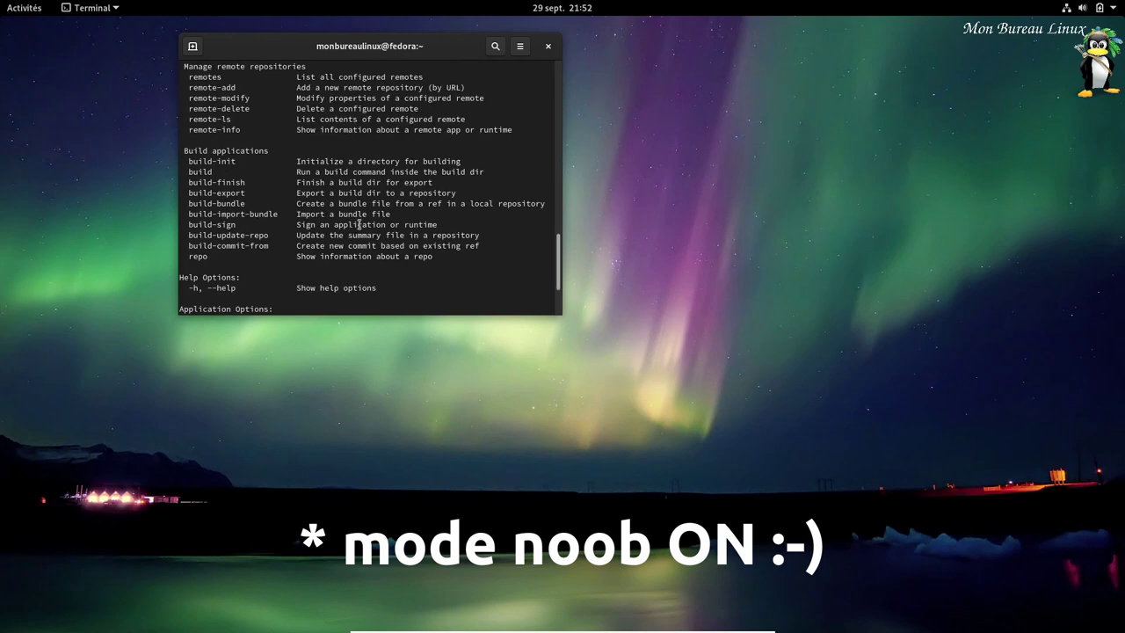
# - List the installed Flatpak applications with flatpak list and close the terminal
pyautogui.press('Up')
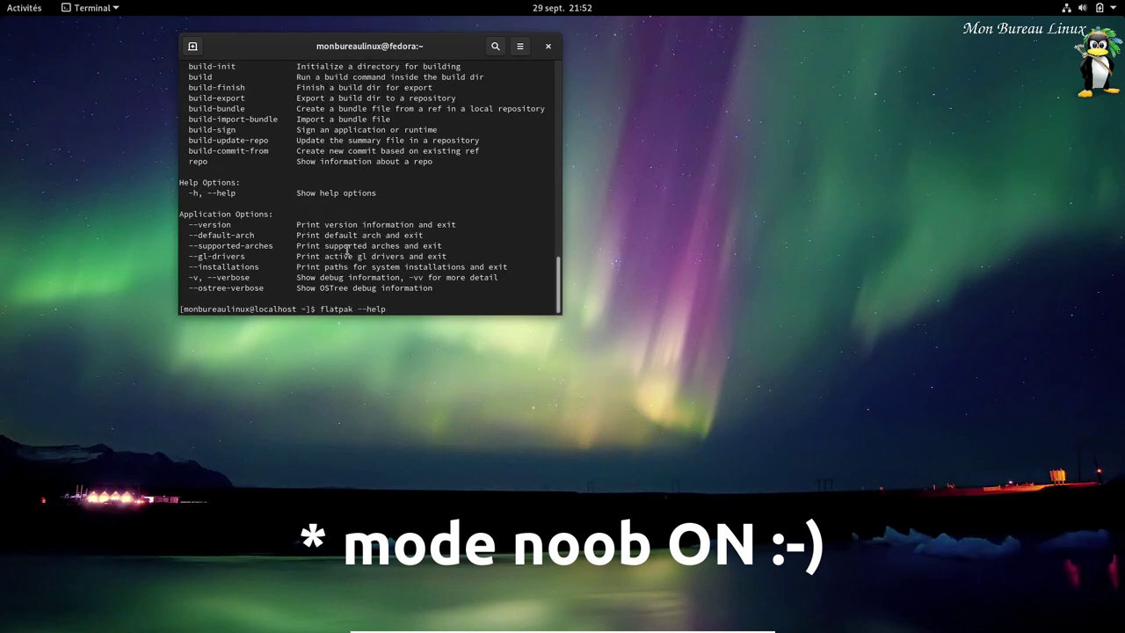
pyautogui.press('BackSpace')
pyautogui.press('BackSpace')
pyautogui.press('BackSpace')
pyautogui.press('BackSpace')
pyautogui.press('BackSpace')
pyautogui.press('BackSpace')
pyautogui.write('list')
pyautogui.press('Return')
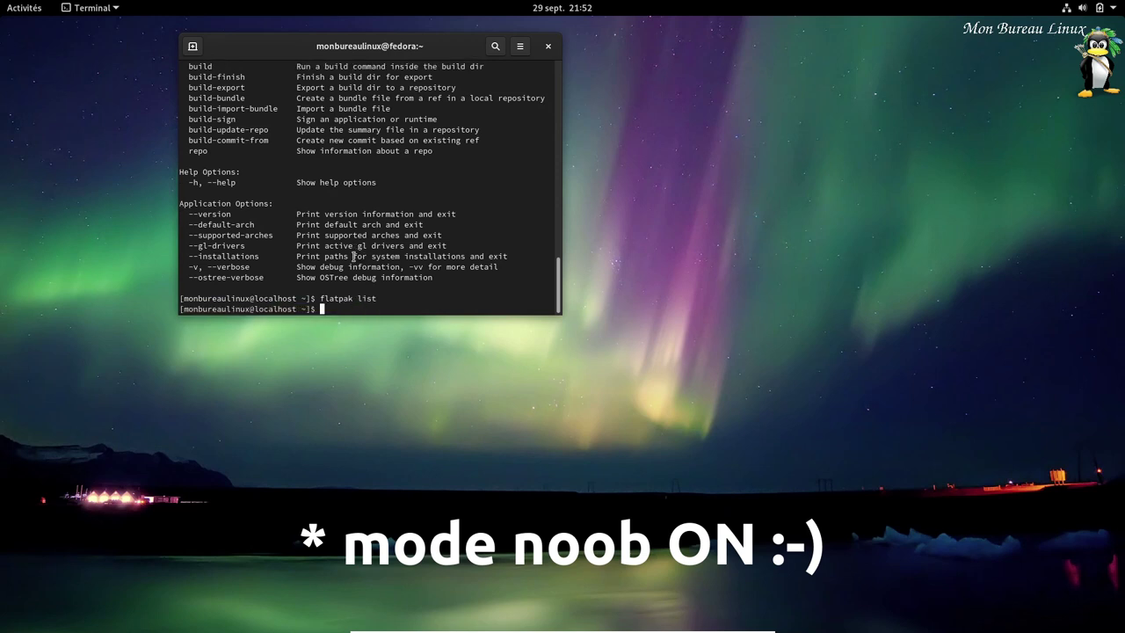
pyautogui.click(549, 47)
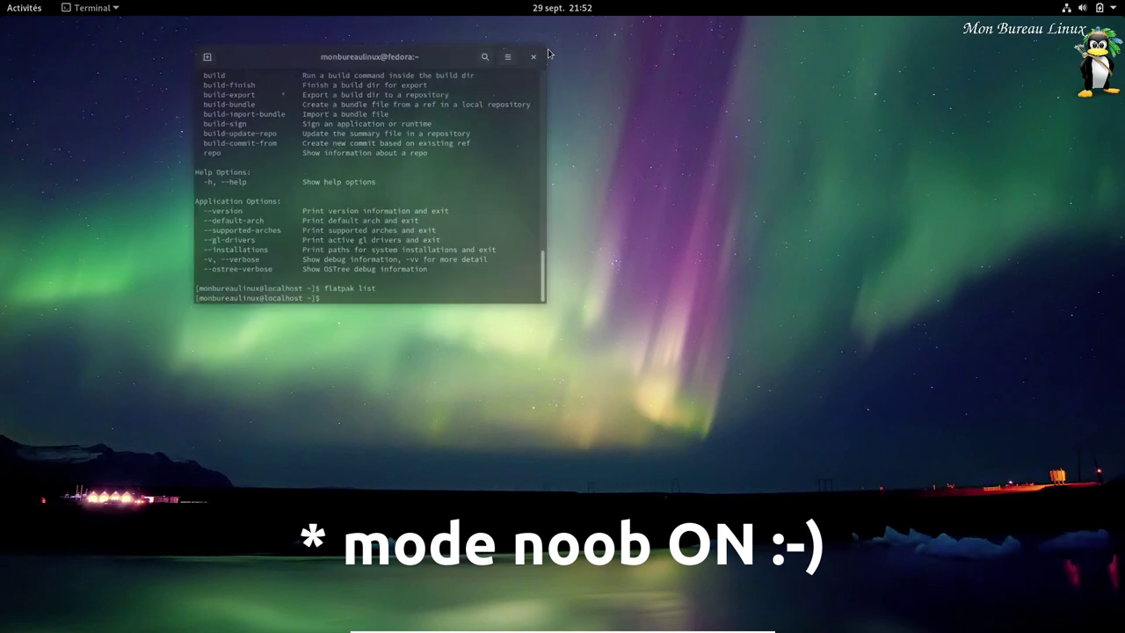
# - Open the Logiciels application and move its window toward the middle of the desktop
pyautogui.click(26, 9)
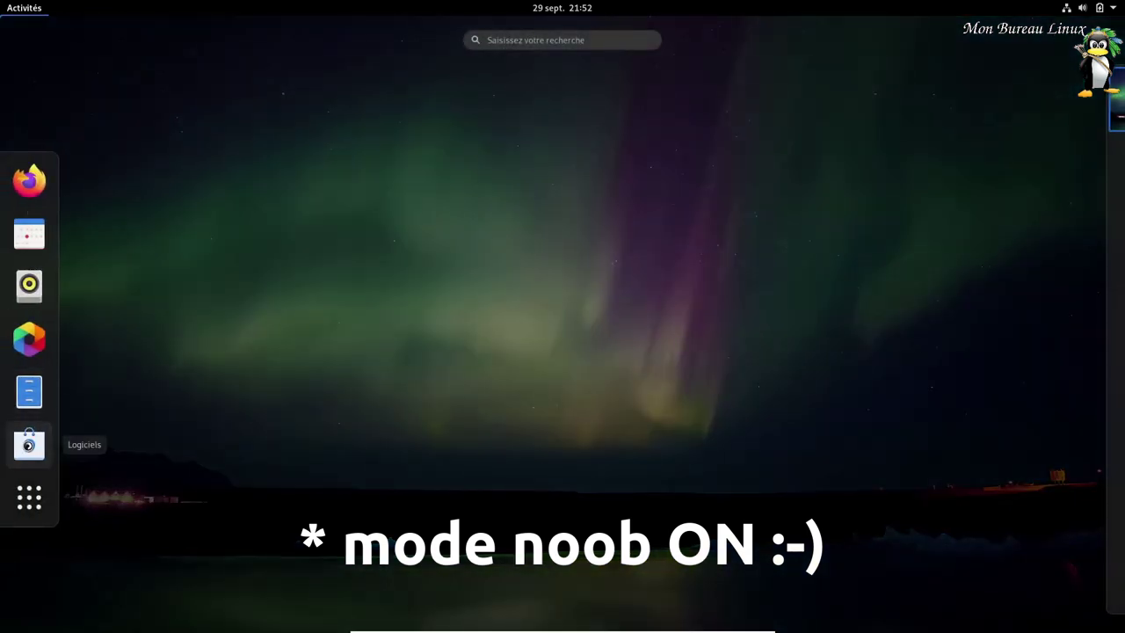
pyautogui.click(29, 444)
pyautogui.click(370, 357)
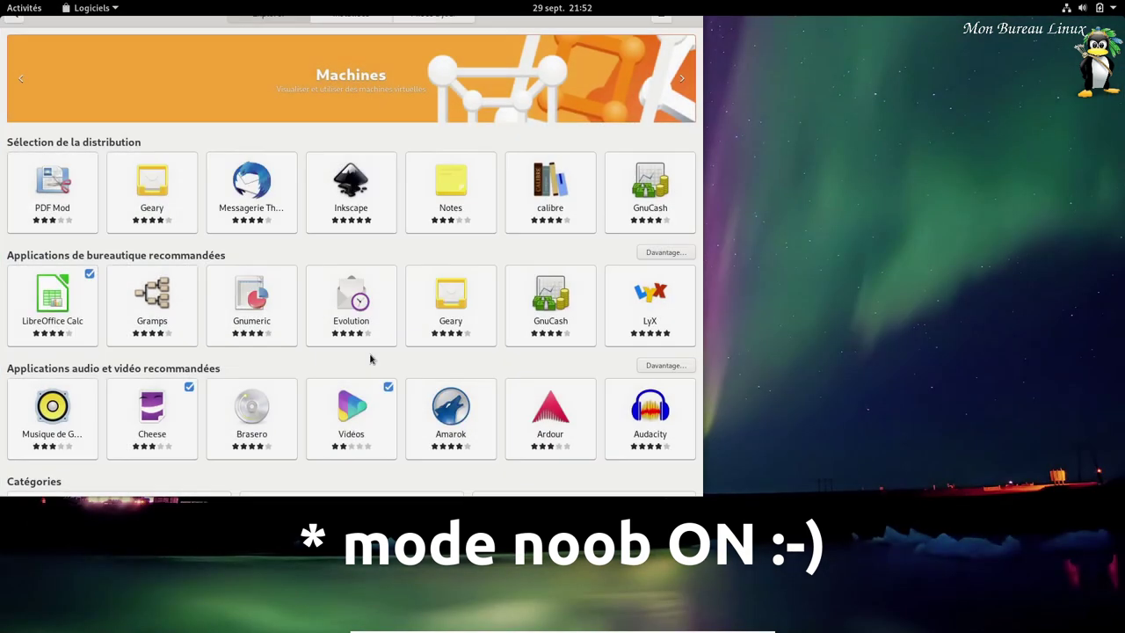
pyautogui.moveTo(528, 18); pyautogui.dragTo(658, 99)
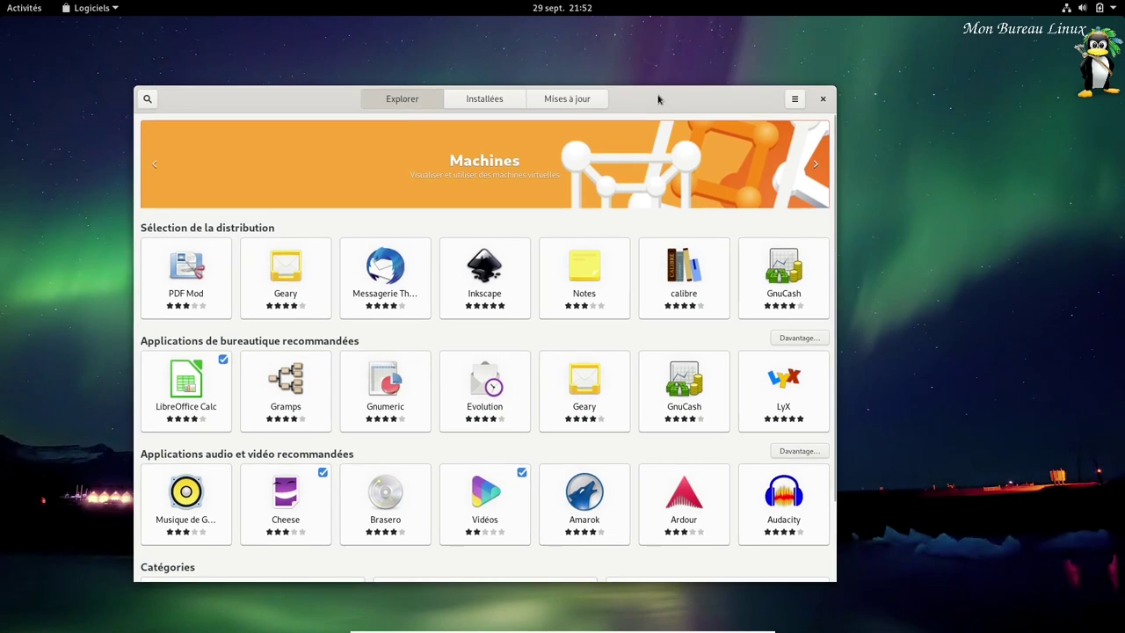
# - View the installed applications in Logiciels and check for new updates under Mises à jour
pyautogui.click(795, 99)
pyautogui.click(467, 101)
pyautogui.click(497, 102)
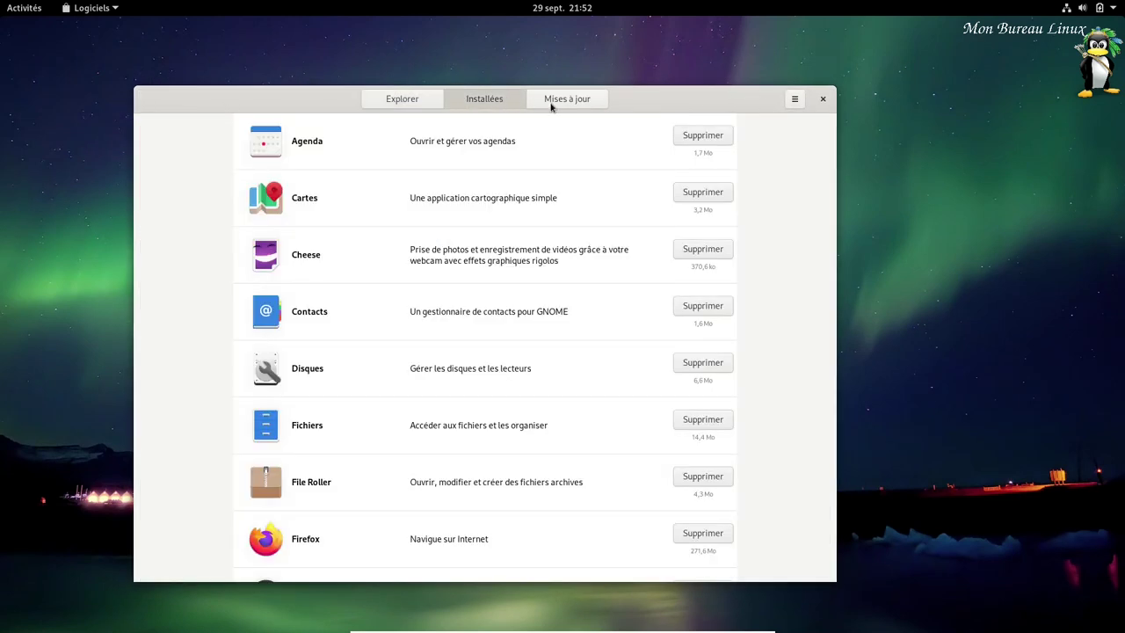
pyautogui.click(576, 101)
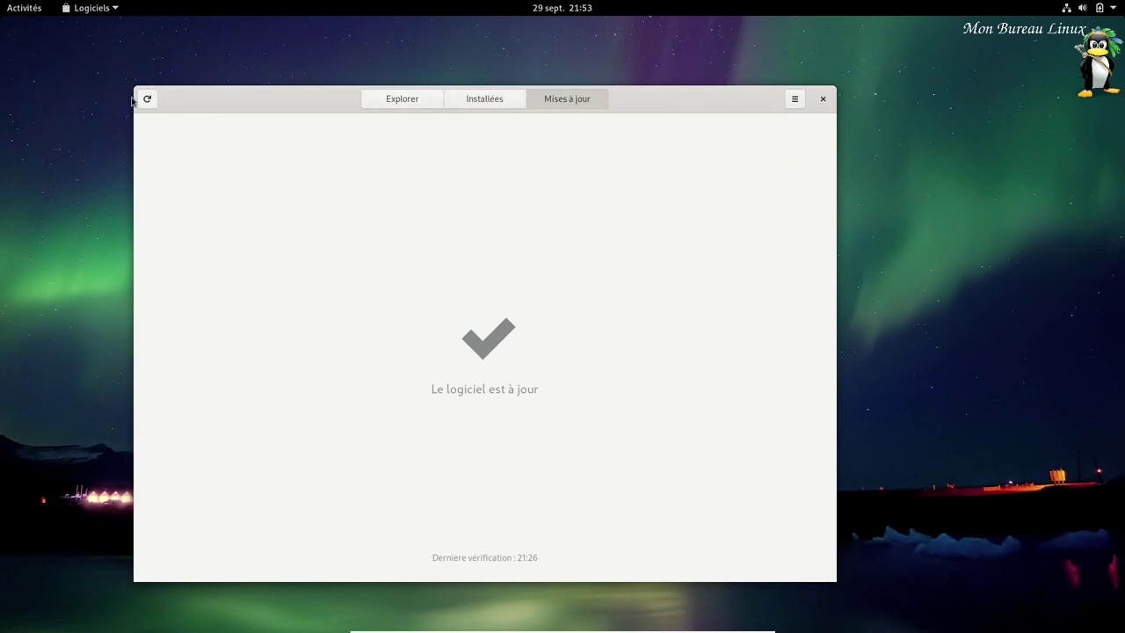
pyautogui.click(146, 99)
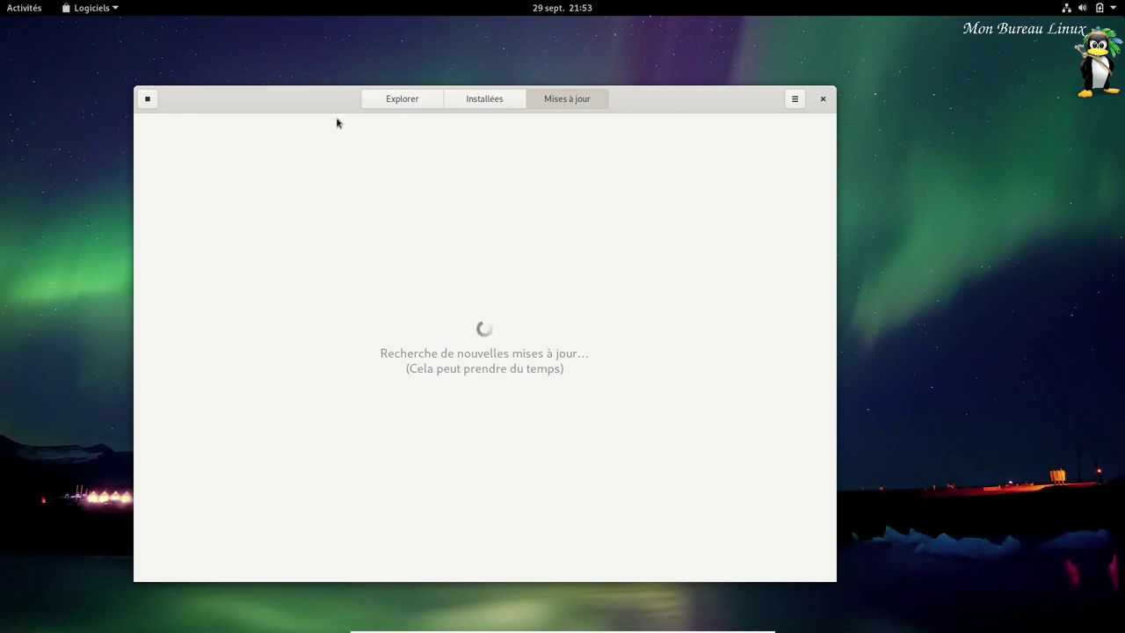
# - Return to Explorer in Logiciels and search the applications for obs and for fire
pyautogui.click(413, 104)
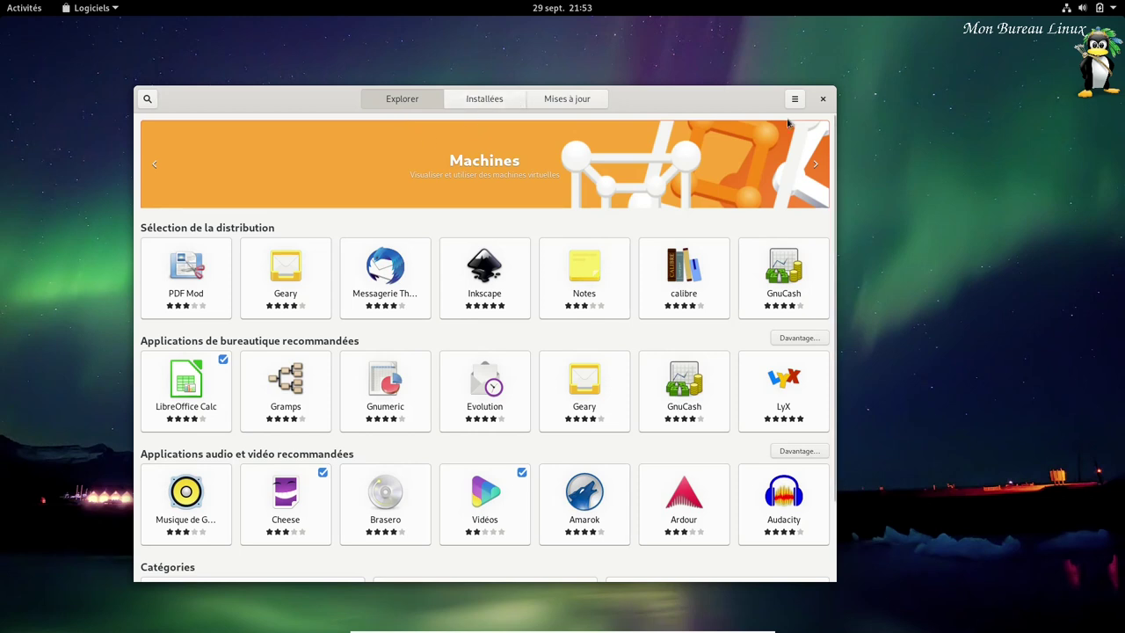
pyautogui.click(146, 99)
pyautogui.write('obs')
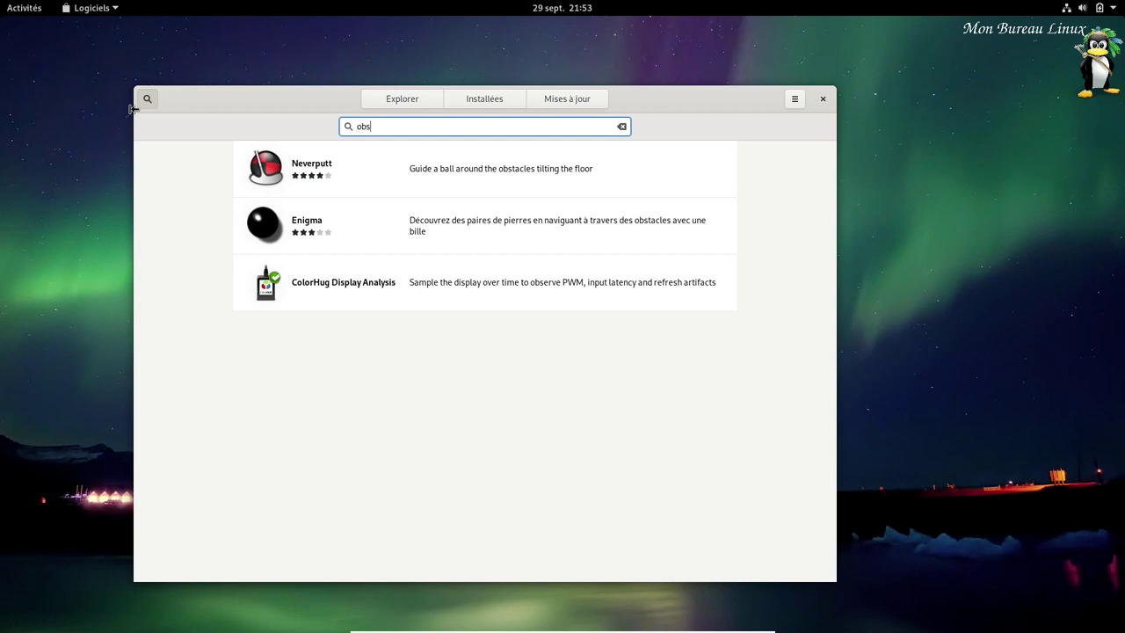
pyautogui.write('-')
pyautogui.press('BackSpace')
pyautogui.write('fire')
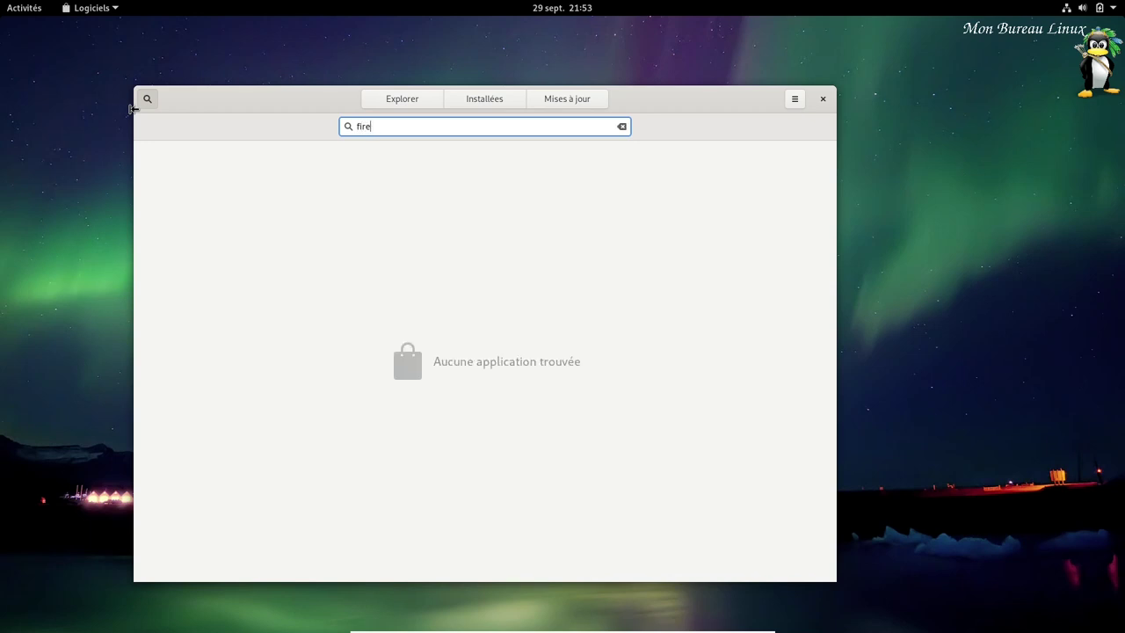
# - Search the applications in Logiciels for firefox and for vlc
pyautogui.write('ofox')
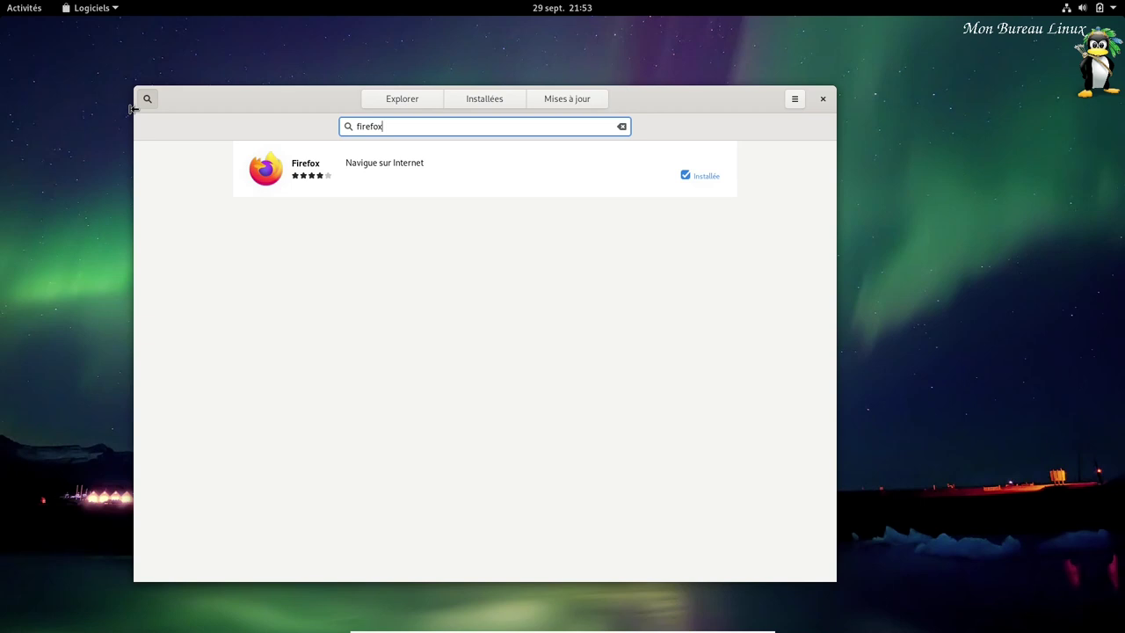
pyautogui.press('BackSpace')
pyautogui.press('BackSpace')
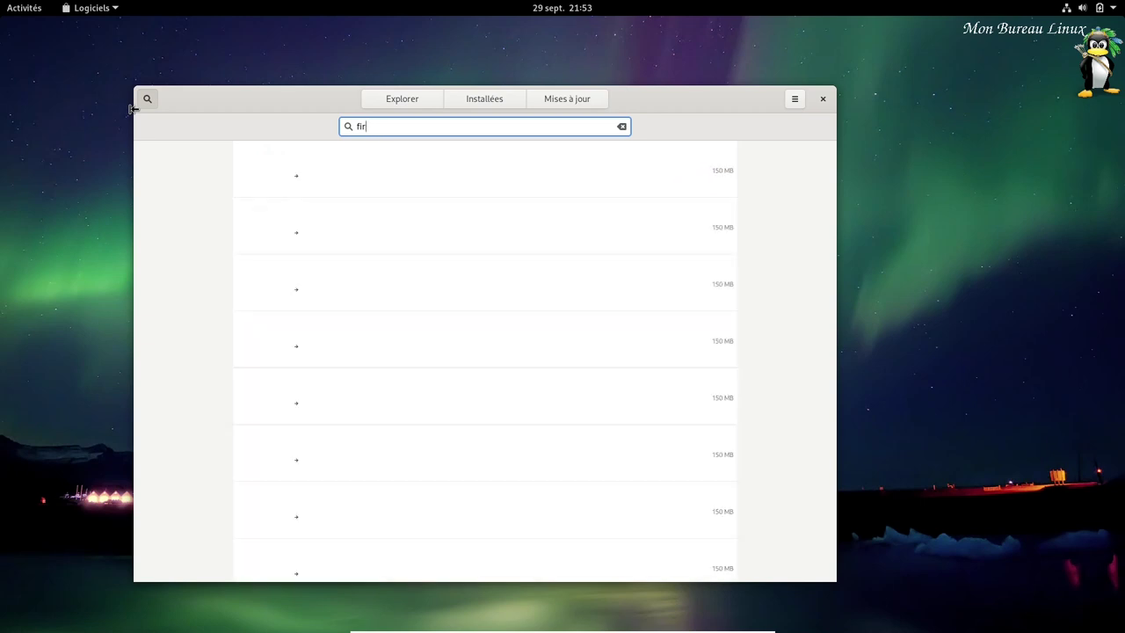
pyautogui.press('BackSpace')
pyautogui.press('BackSpace')
pyautogui.write('vlc')
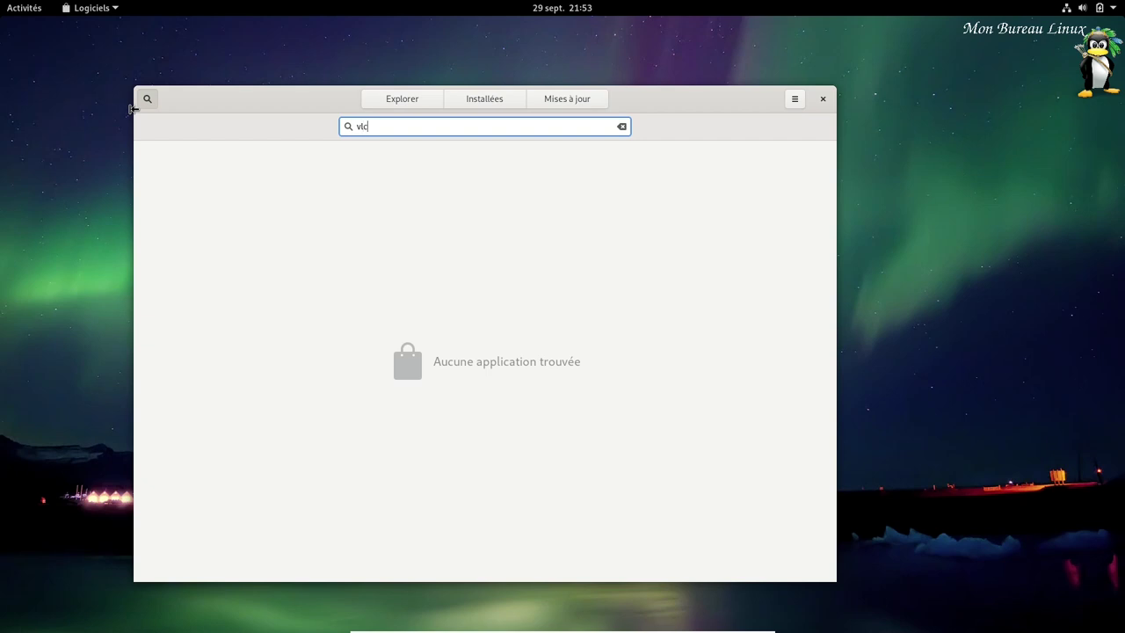
# - Check the applications grid in the activities overview and return to the Logiciels window
pyautogui.click(23, 9)
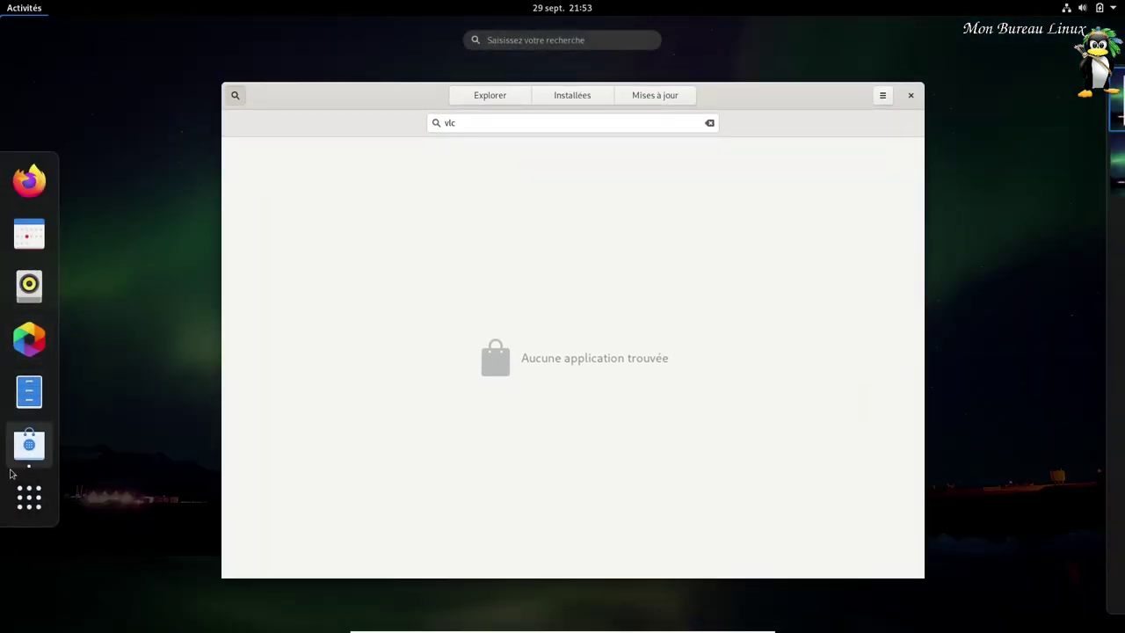
pyautogui.click(31, 501)
pyautogui.click(33, 503)
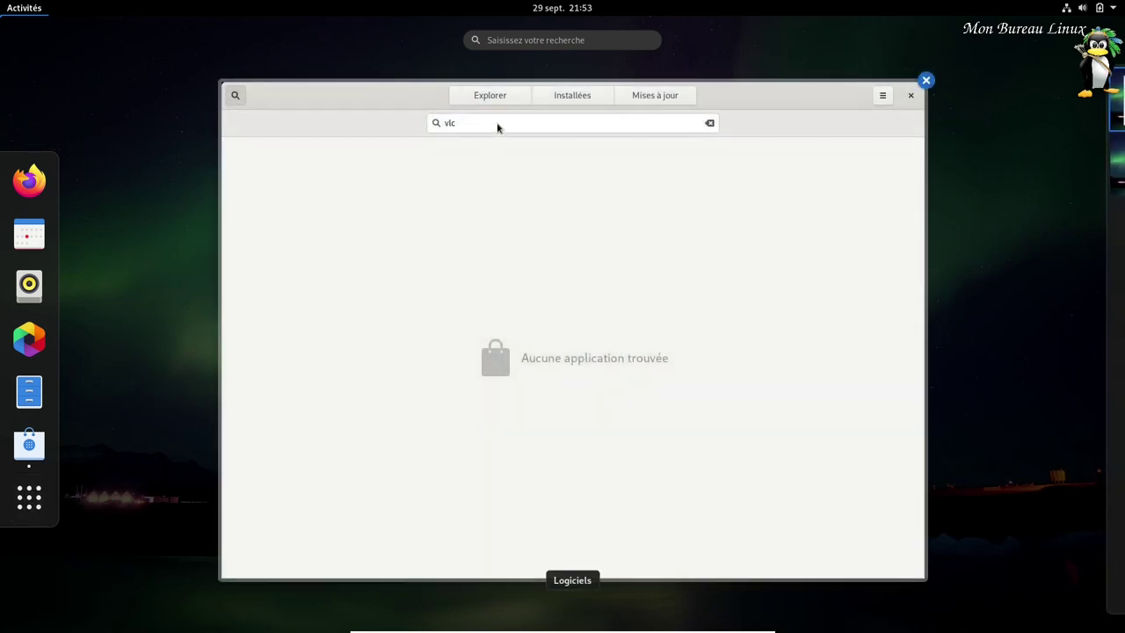
pyautogui.click(496, 128)
# - Search Logiciels for libreoffice and examine the description and details of the LibreOffice productivity suite
pyautogui.press('BackSpace')
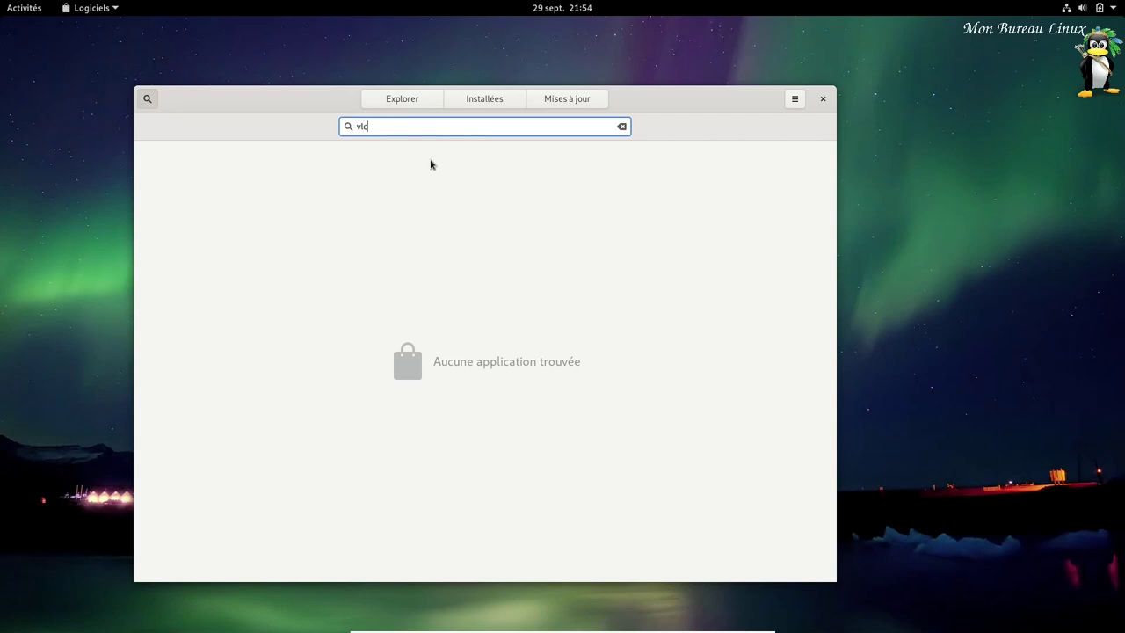
pyautogui.doubleClick(453, 126)
pyautogui.press('BackSpace')
pyautogui.write('libreoffice')
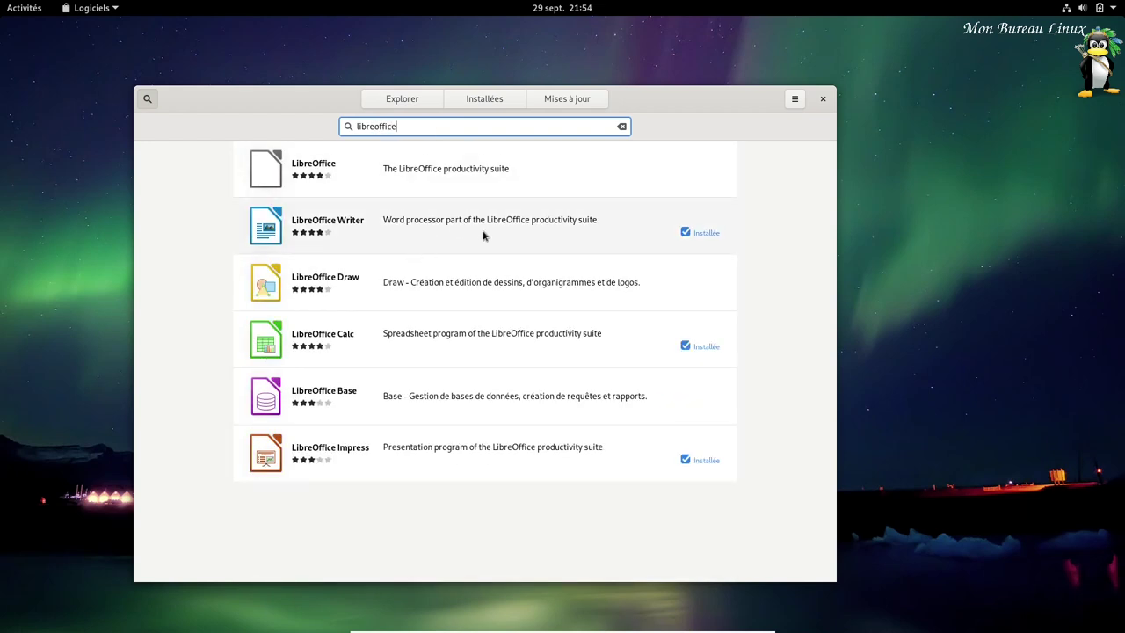
pyautogui.click(315, 179)
pyautogui.scroll(-10, 588, 397)
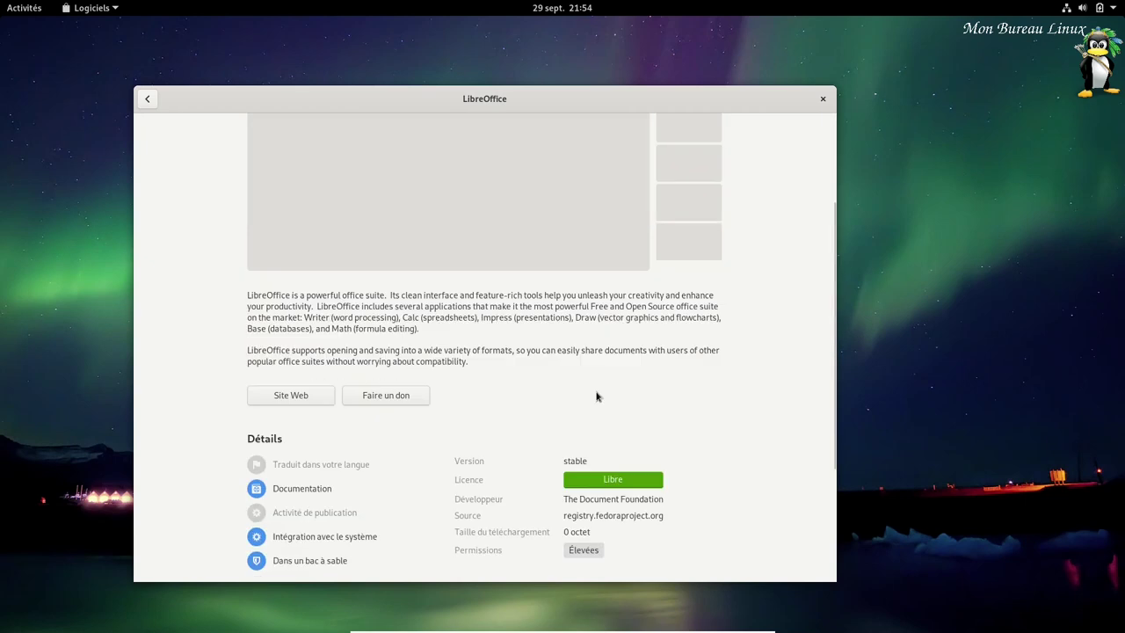
pyautogui.scroll(2, 445, 314)
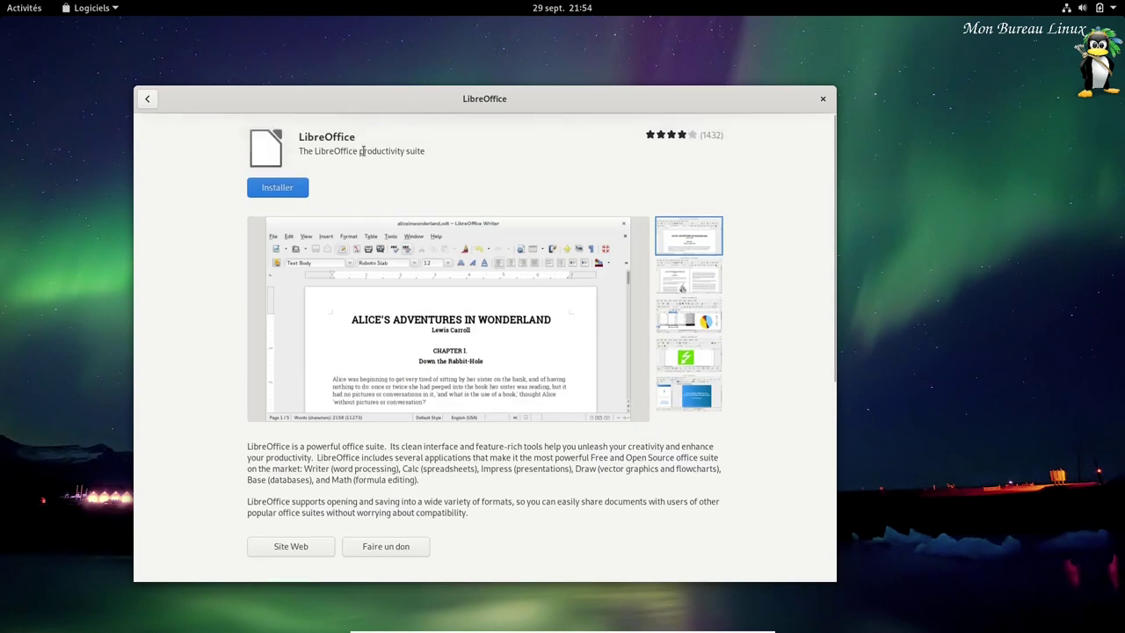
# - Return to the Logiciels search, look for flatpak and browse the applications found
pyautogui.click(146, 99)
pyautogui.doubleClick(392, 128)
pyautogui.press('BackSpace')
pyautogui.write('fla')
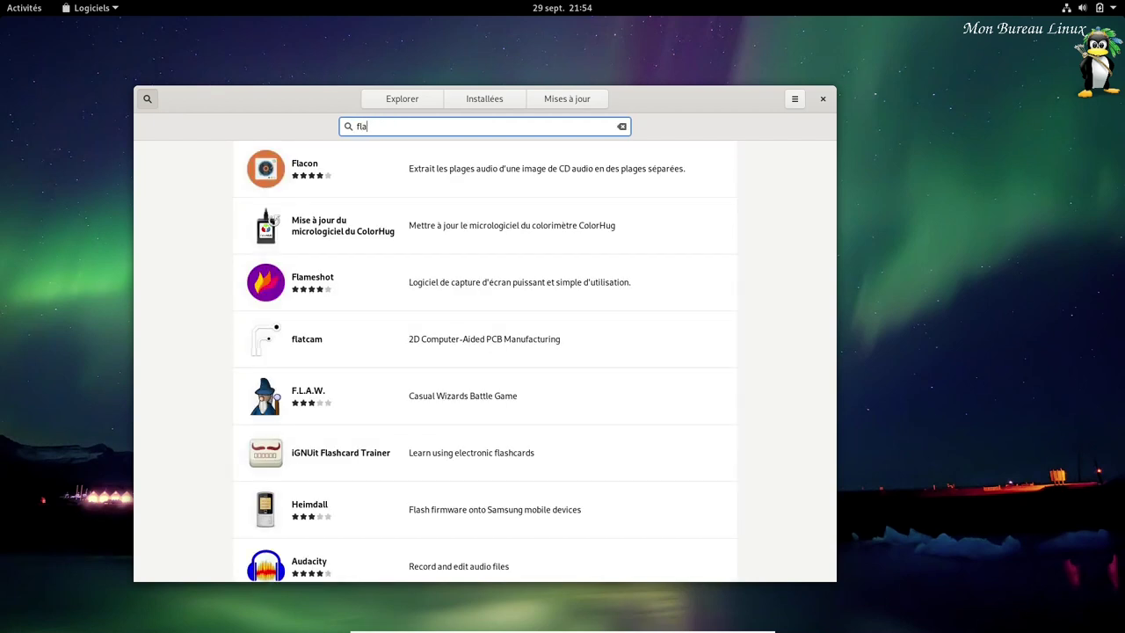
pyautogui.write('tpak')
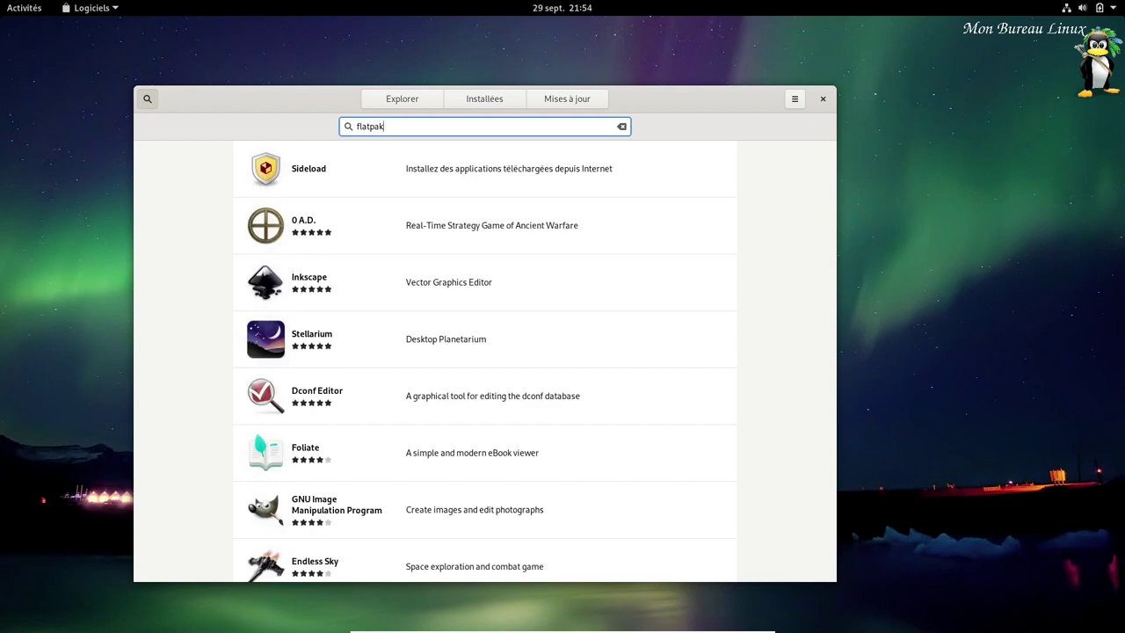
pyautogui.scroll(-4, 442, 422)
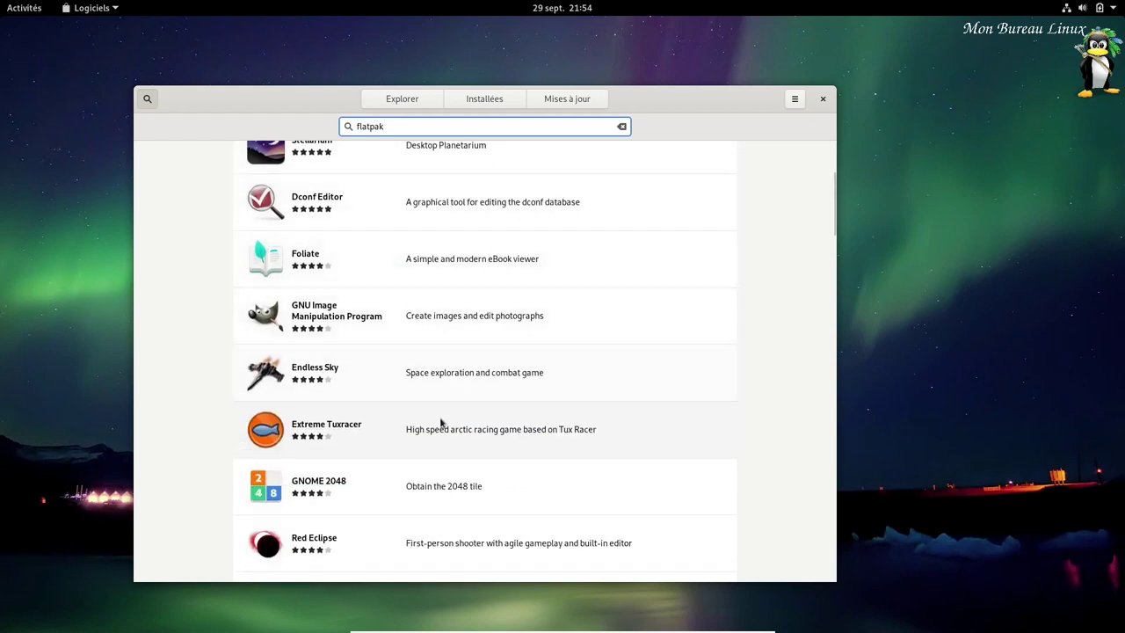
# - Examine the description, details and ratings of GNU Image Manipulation Program
pyautogui.click(448, 321)
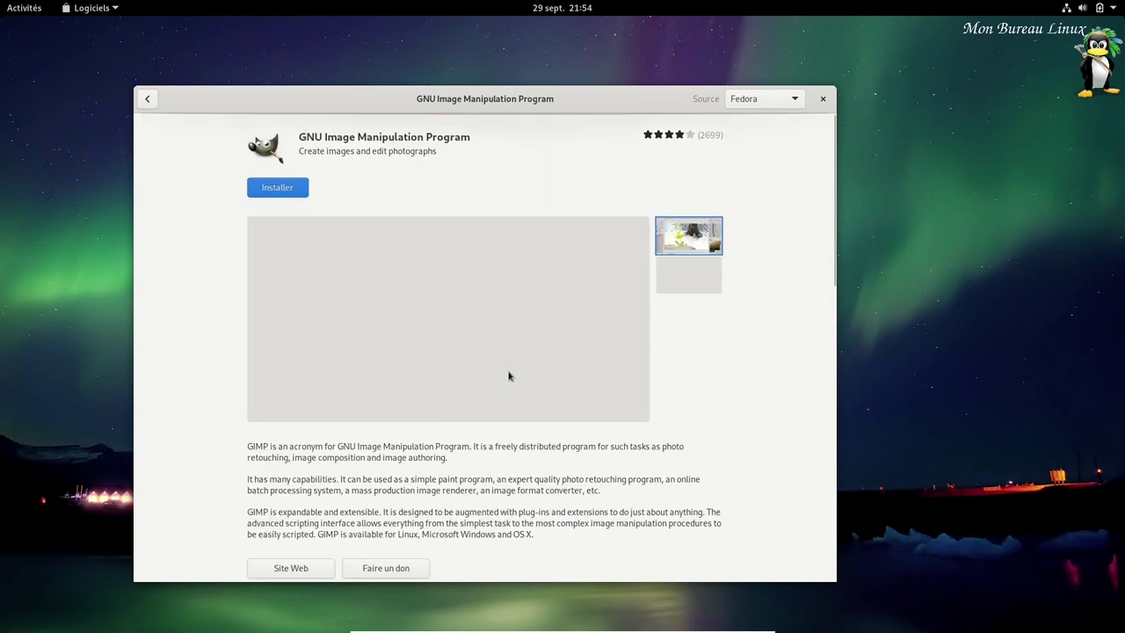
pyautogui.scroll(-5, 578, 376)
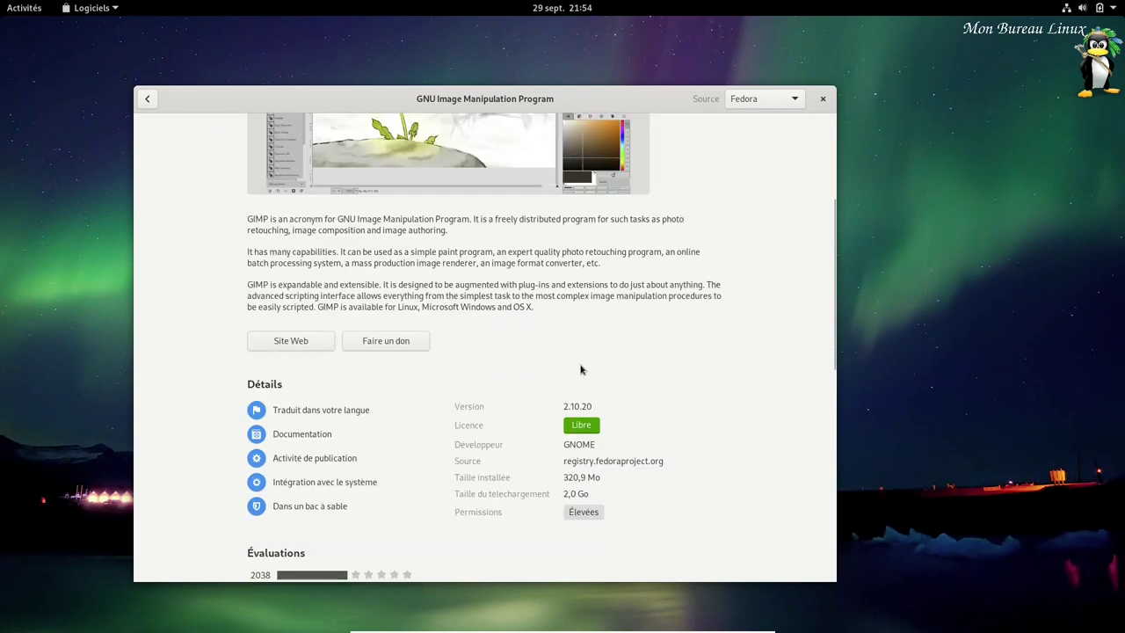
pyautogui.scroll(-8, 553, 378)
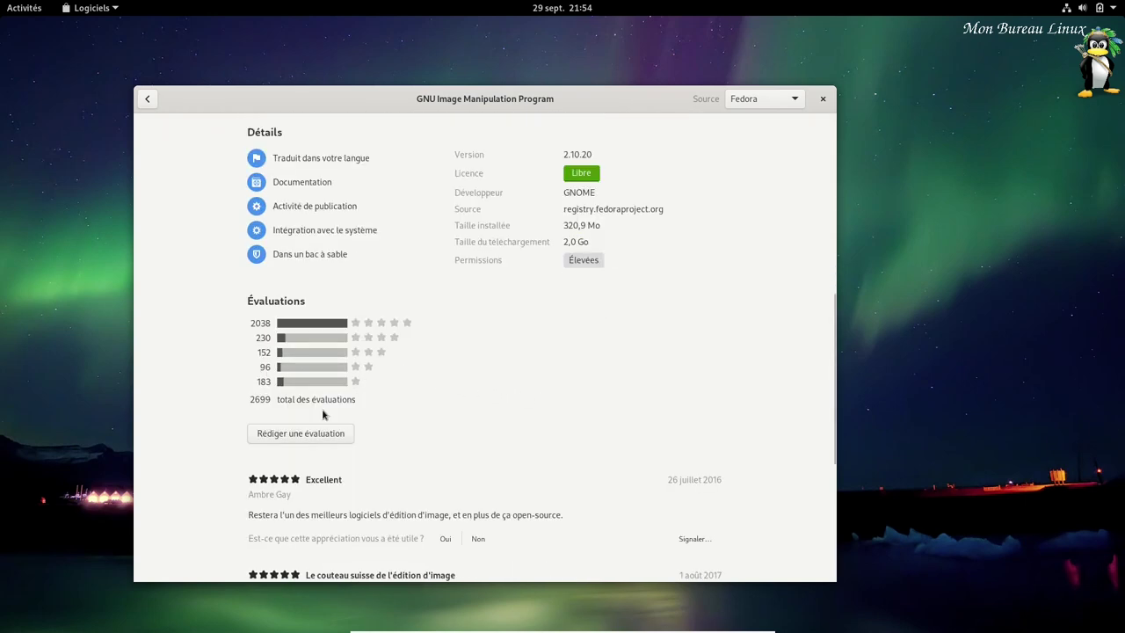
pyautogui.scroll(7, 314, 396)
pyautogui.scroll(5, 346, 279)
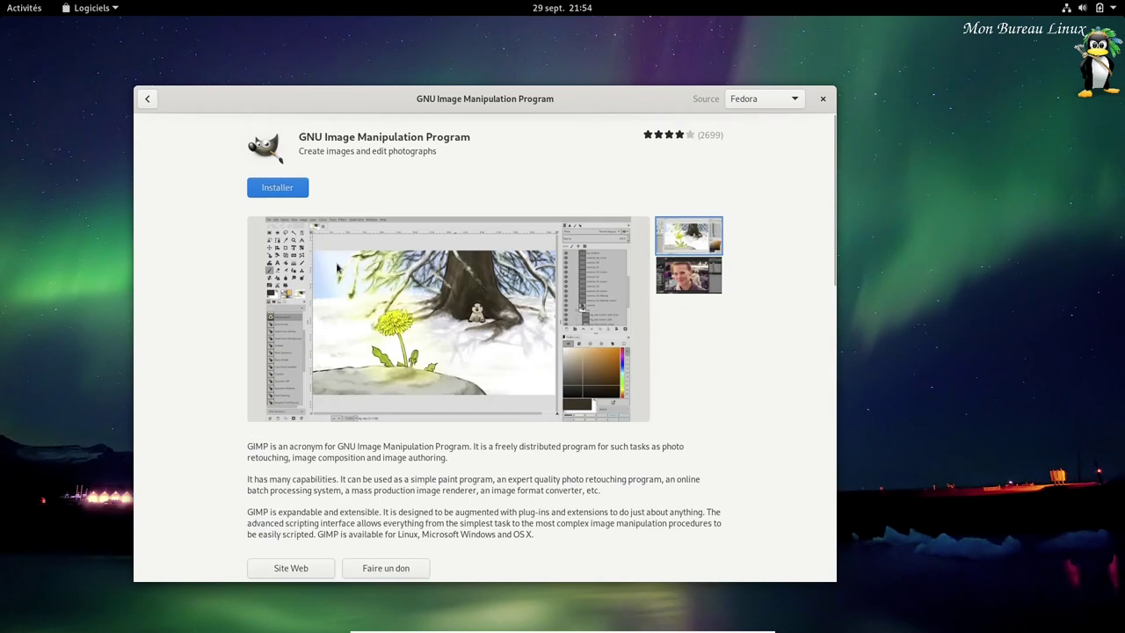
# - Leave the application's page and search Logiciels for gimp
pyautogui.click(146, 98)
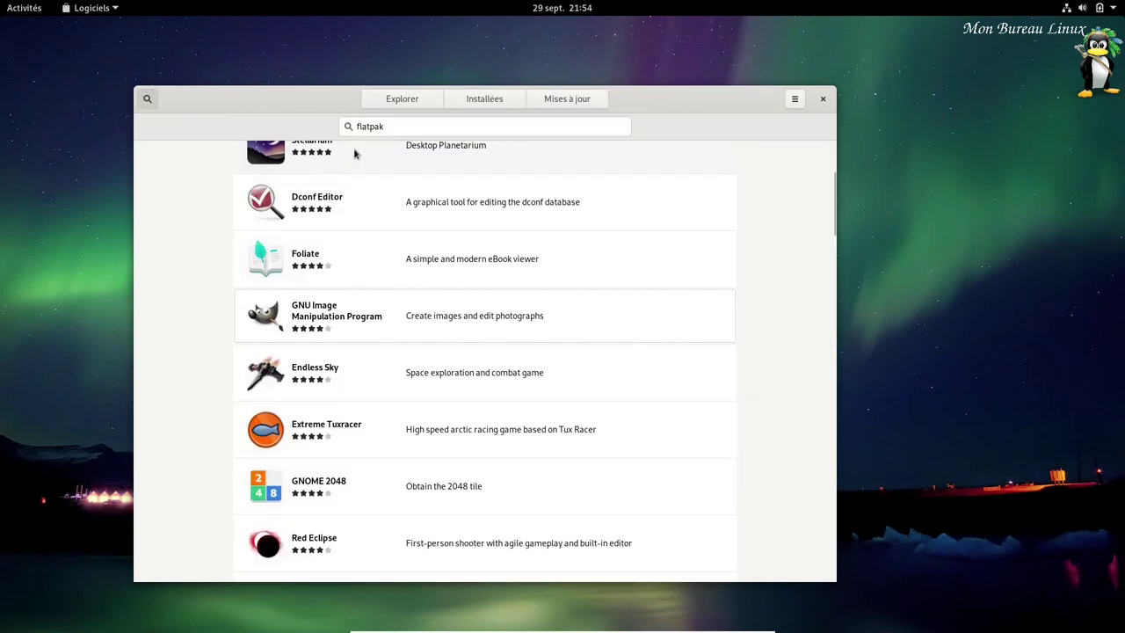
pyautogui.press('BackSpace')
pyautogui.write('gimp')
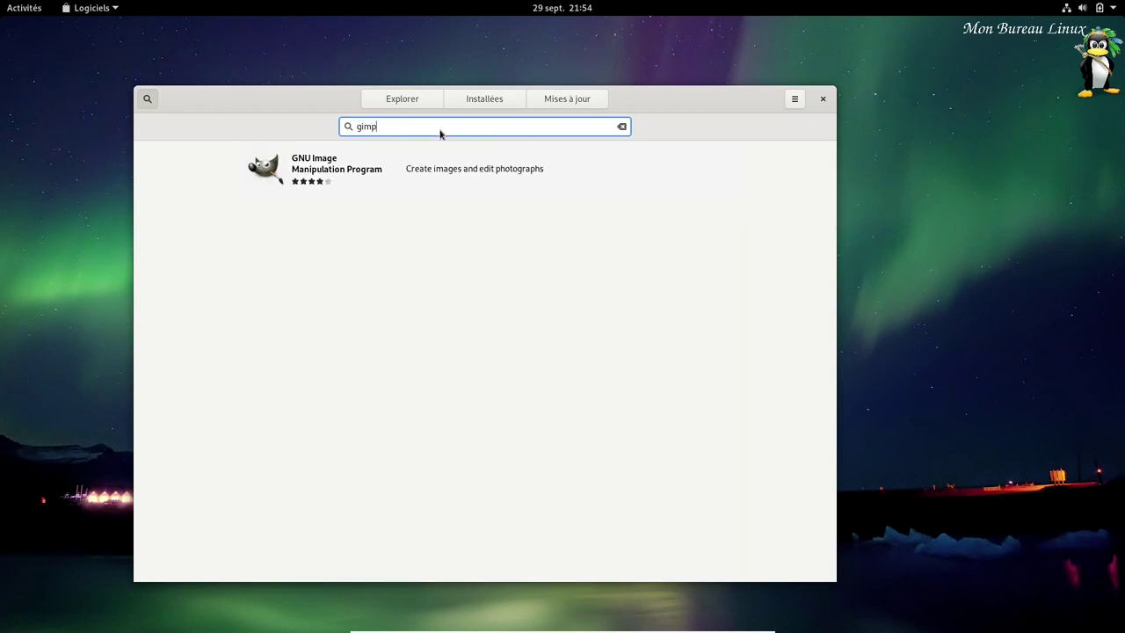
# - Review the third-party and Fedora repositories under Dépôts de logiciels and close the dialog
pyautogui.click(794, 100)
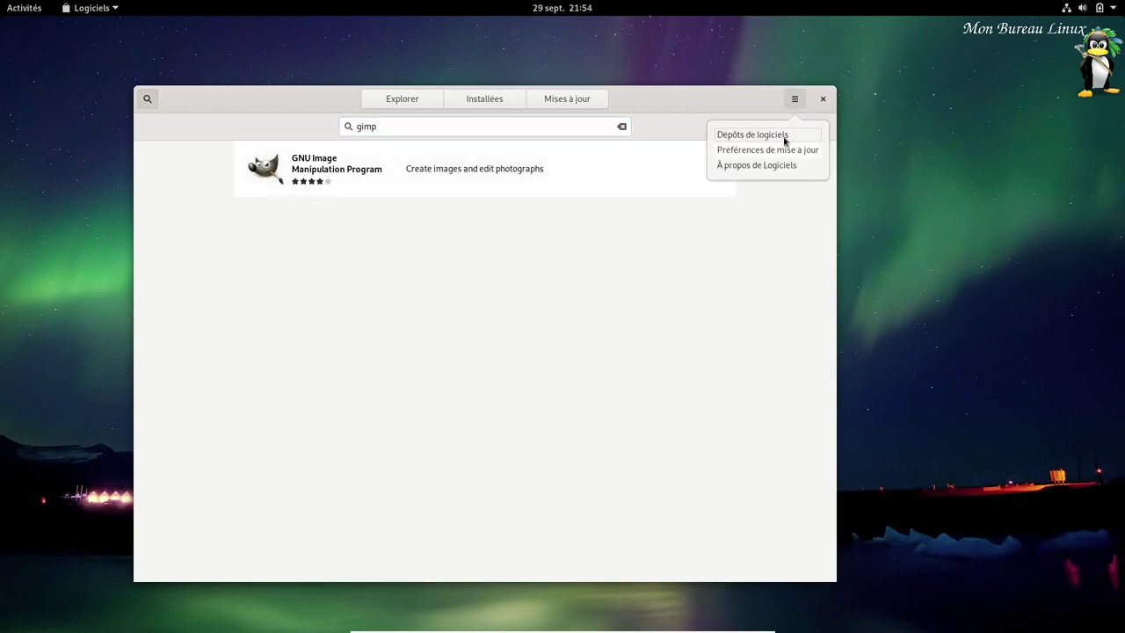
pyautogui.click(771, 135)
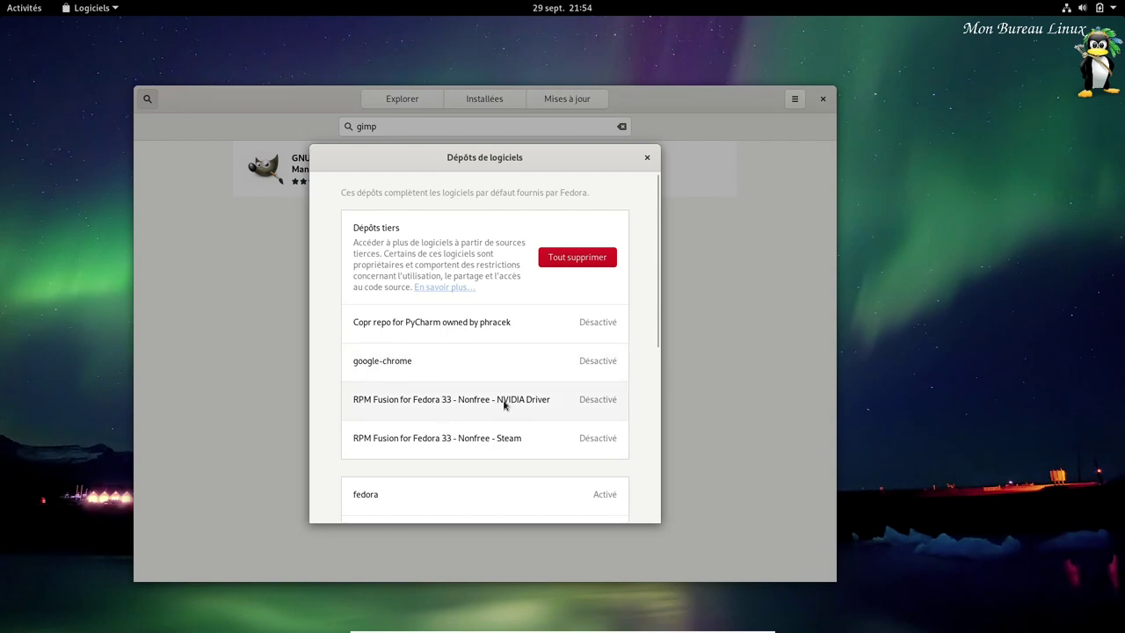
pyautogui.scroll(-2, 419, 410)
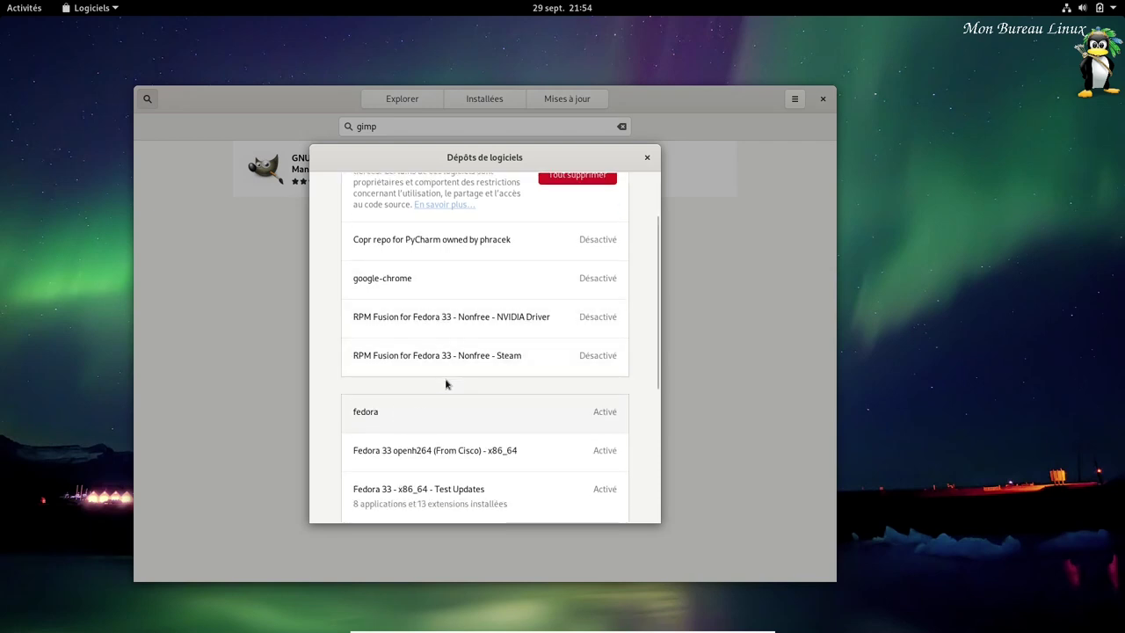
pyautogui.scroll(-3, 474, 391)
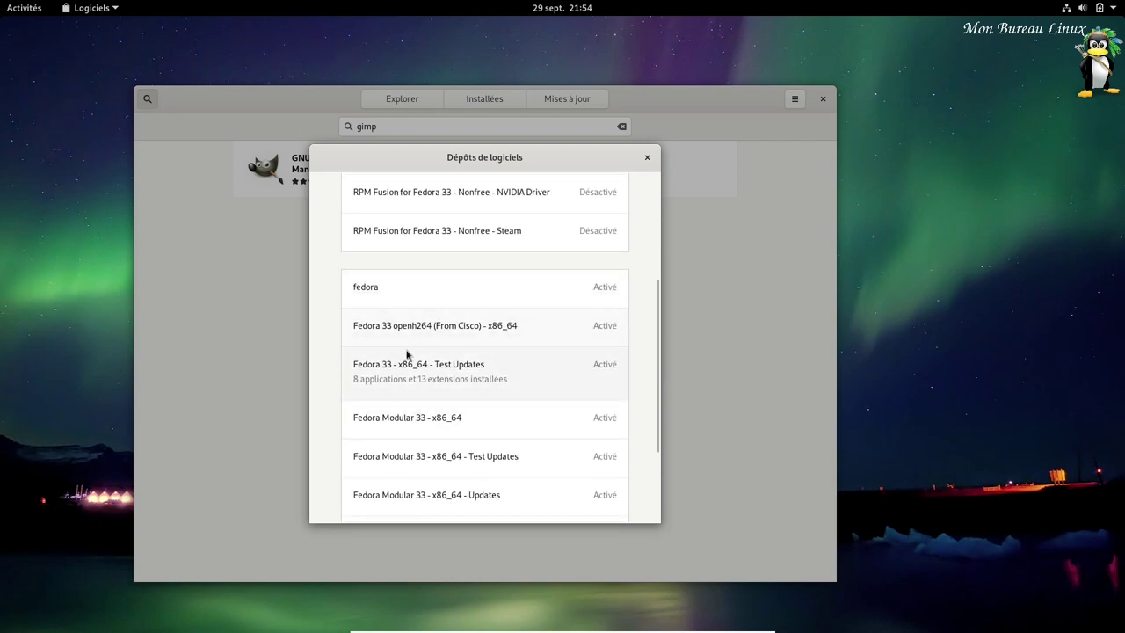
pyautogui.scroll(-3, 406, 409)
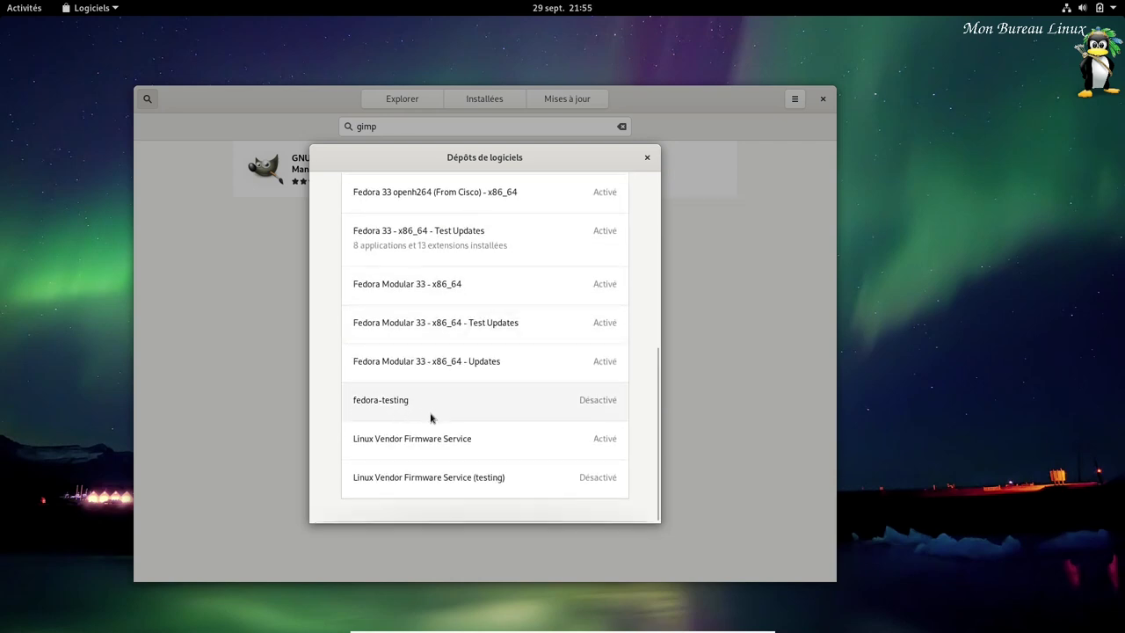
pyautogui.scroll(5, 519, 316)
pyautogui.click(647, 157)
# - Turn off Mises à jour automatiques and Notifications de mise à jour automatique in the update preferences
pyautogui.click(795, 98)
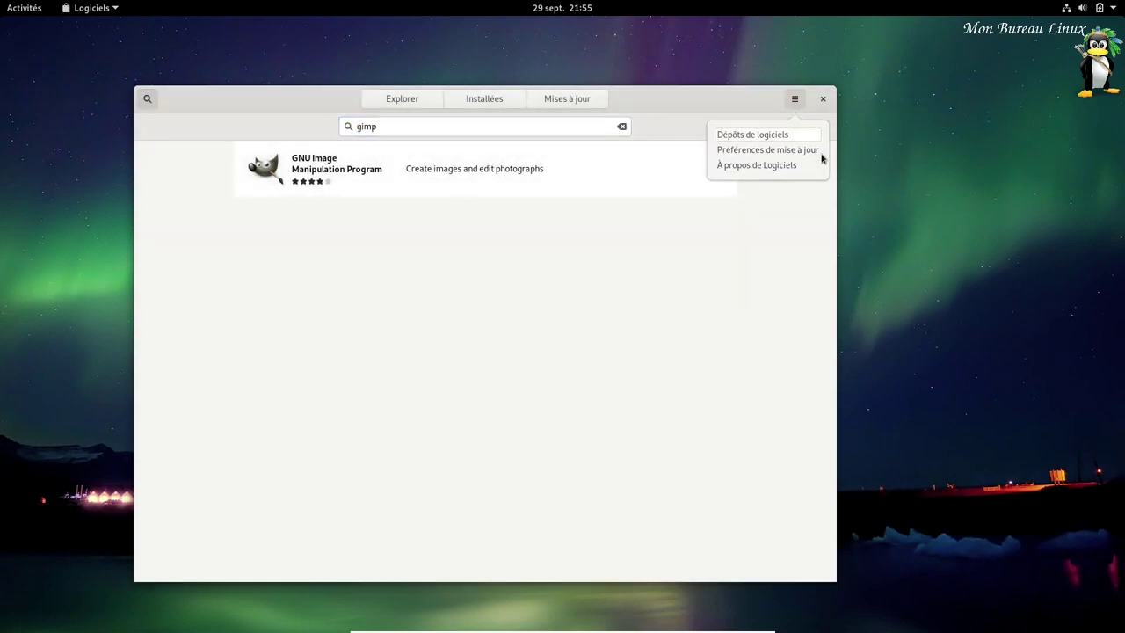
pyautogui.click(775, 156)
pyautogui.click(572, 296)
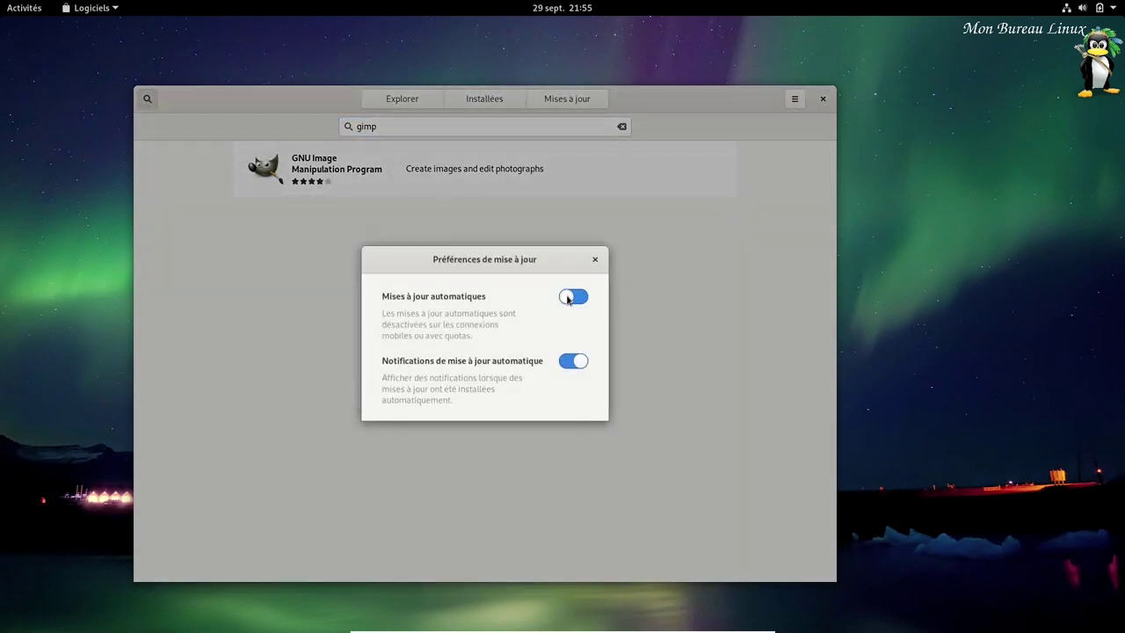
pyautogui.click(573, 362)
pyautogui.click(595, 259)
# - Close the Logiciels application
pyautogui.click(796, 104)
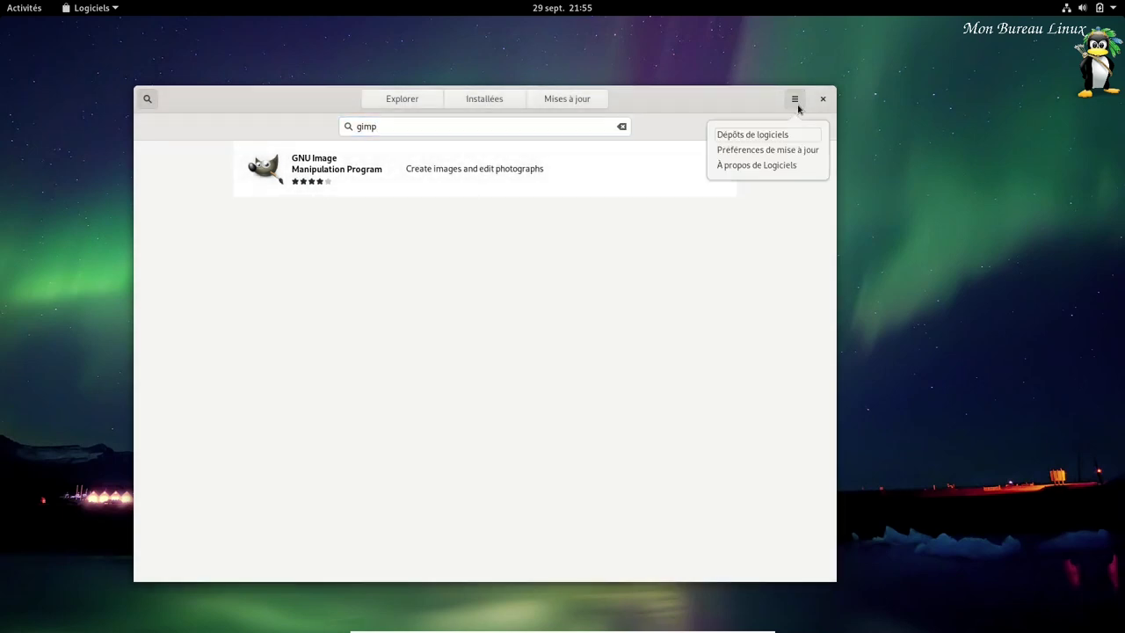
pyautogui.click(600, 306)
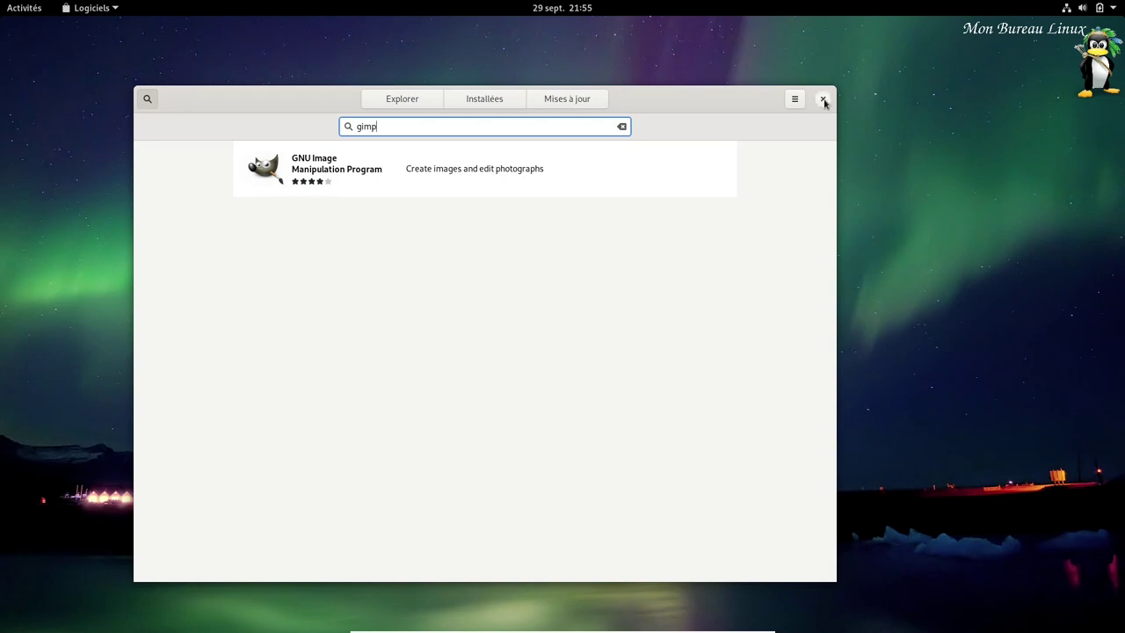
pyautogui.click(822, 99)
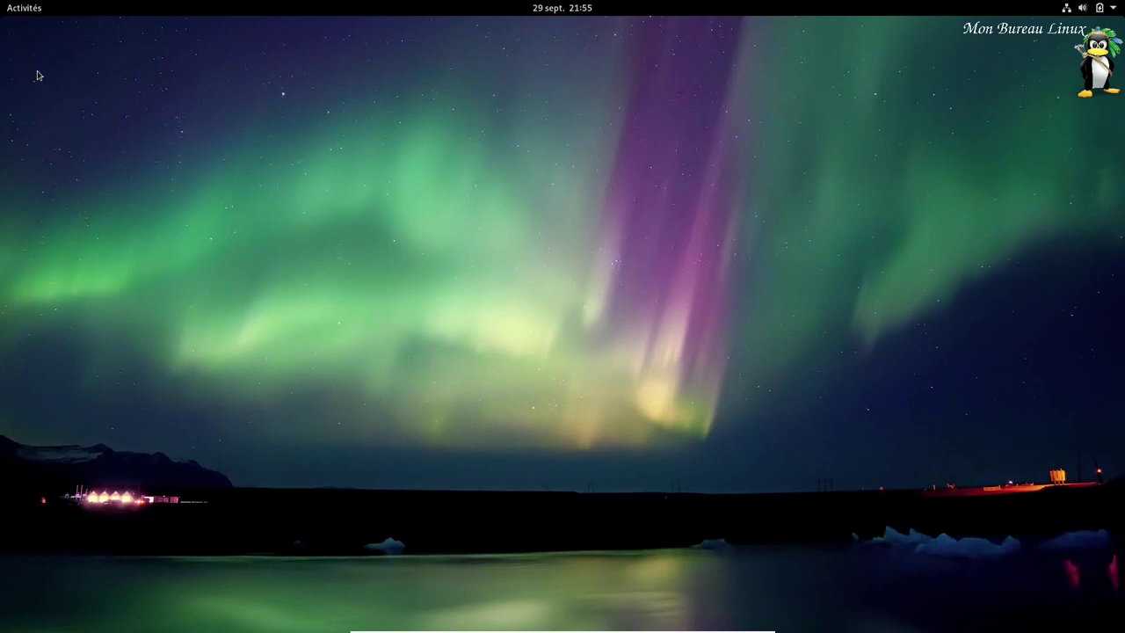
# - Launch LibreOffice Writer from the applications grid
pyautogui.click(20, 9)
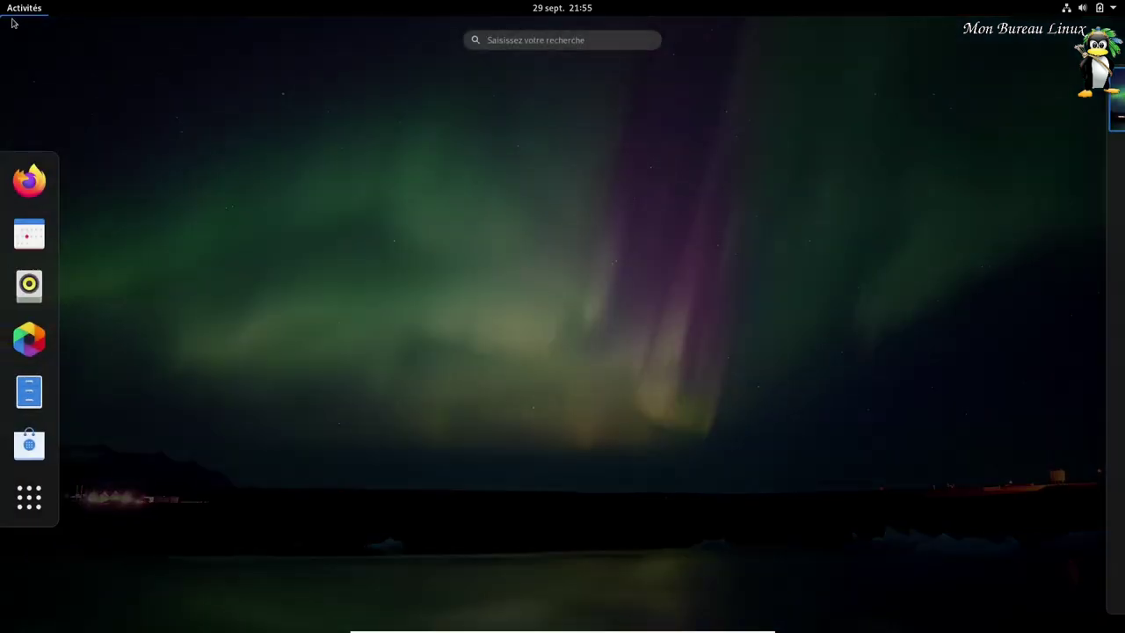
pyautogui.click(29, 513)
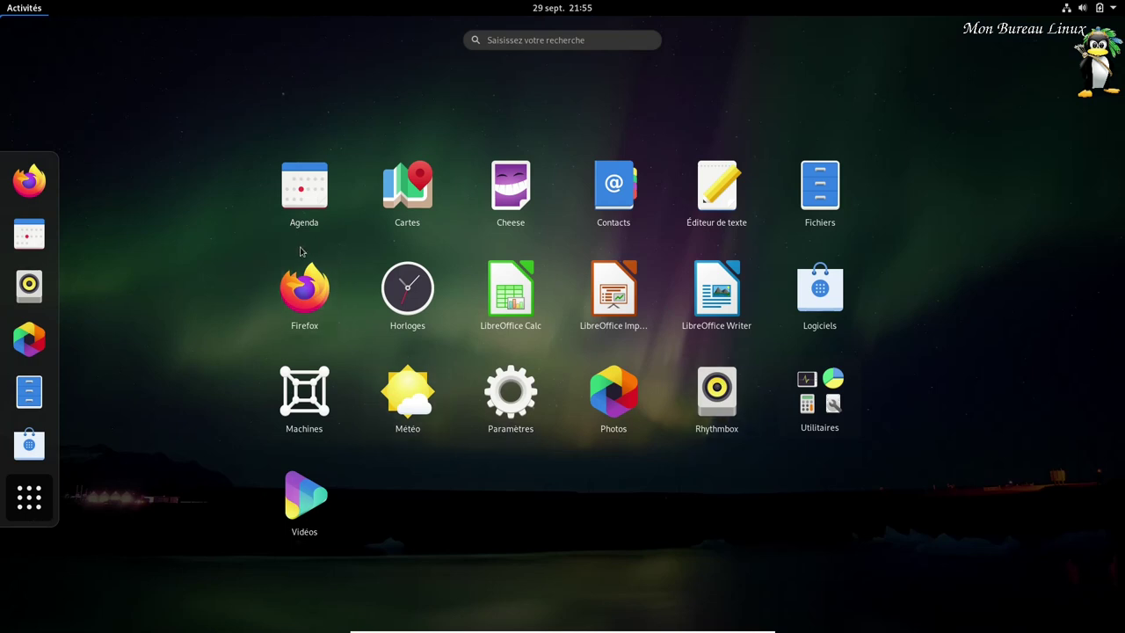
pyautogui.click(708, 291)
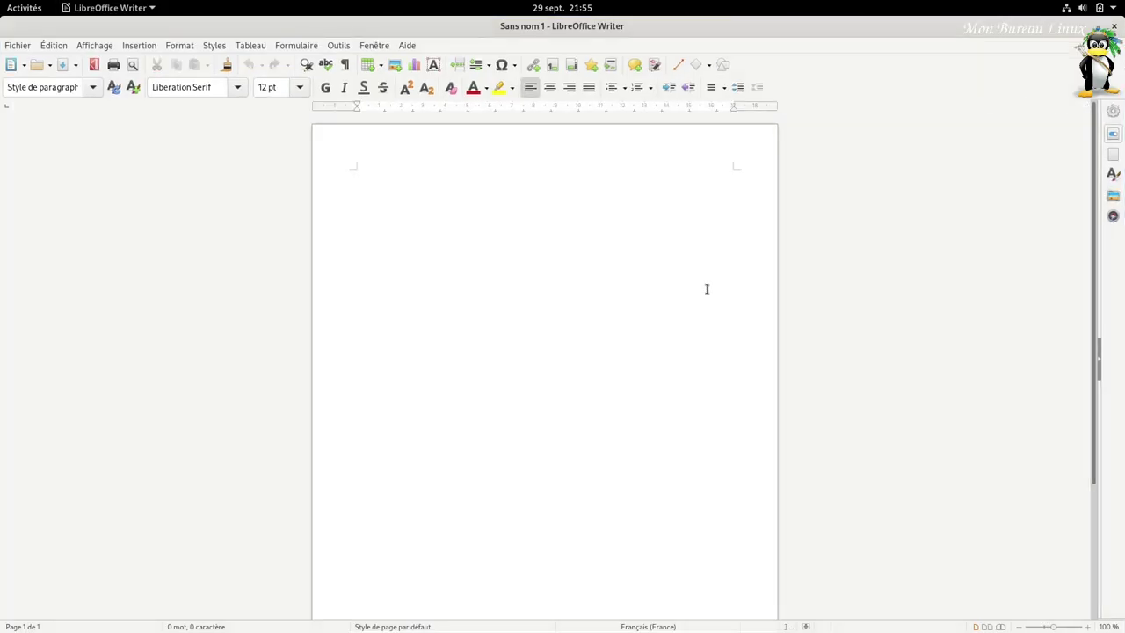
# - View the version information in À propos de LibreOffice and close both the dialog and Writer
pyautogui.click(410, 46)
pyautogui.click(495, 222)
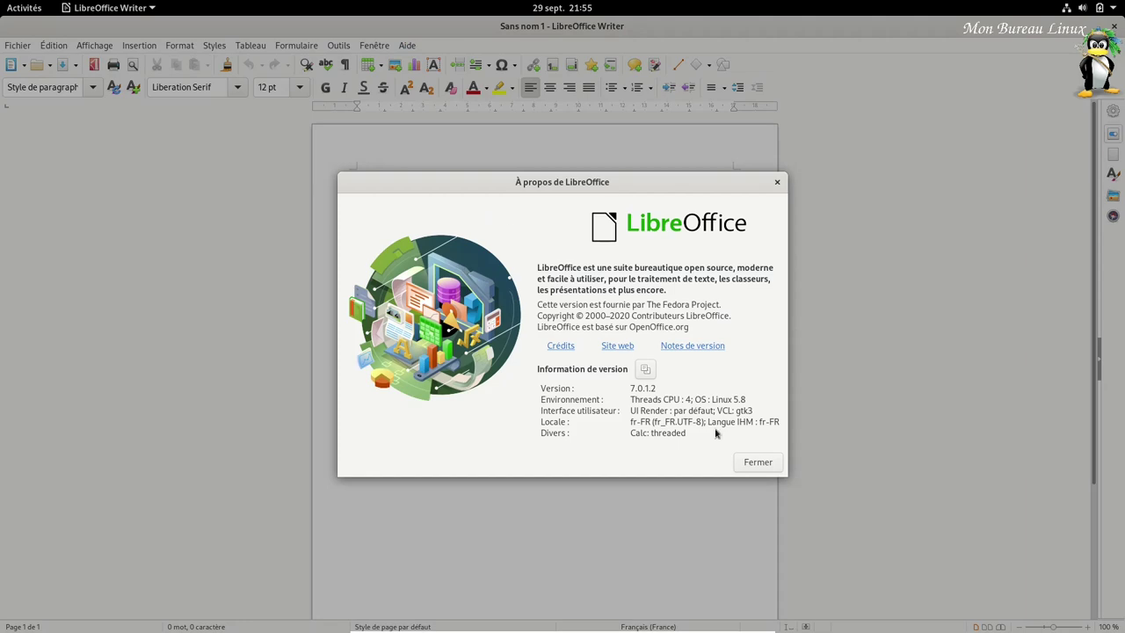
pyautogui.click(756, 463)
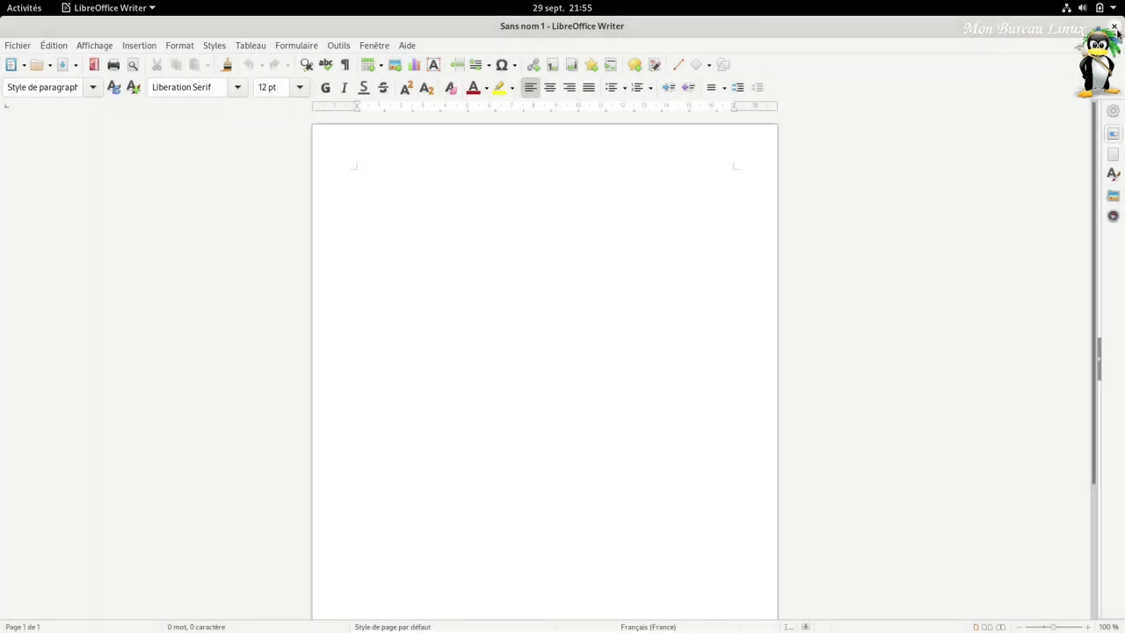
pyautogui.click(1114, 26)
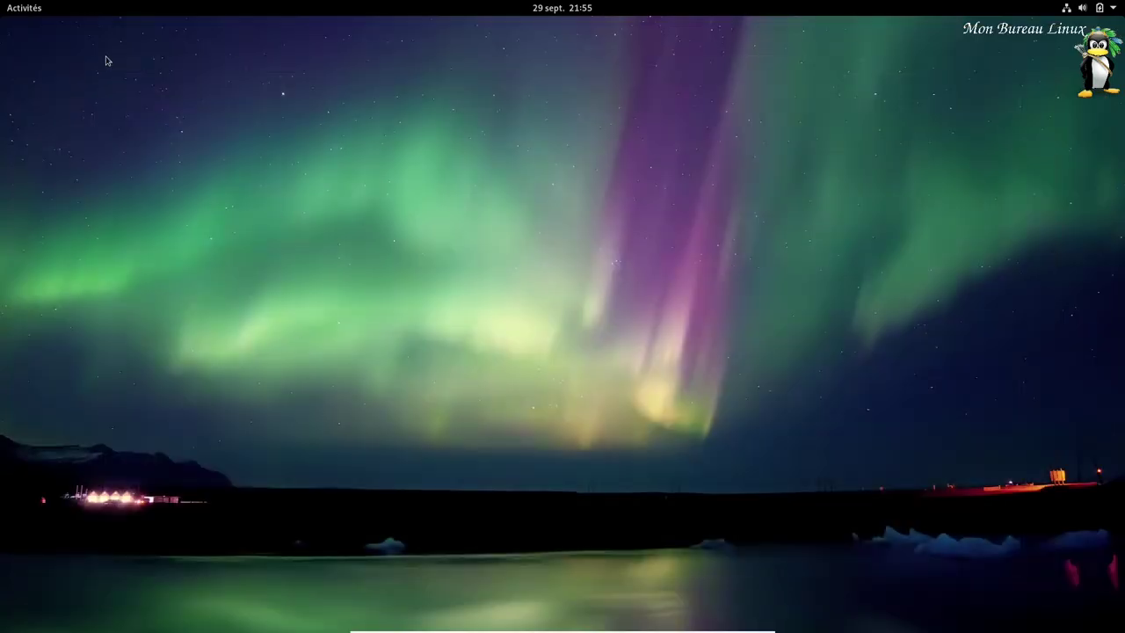
# - Launch Terminal from the Utilitaires folder of the applications grid
pyautogui.click(20, 9)
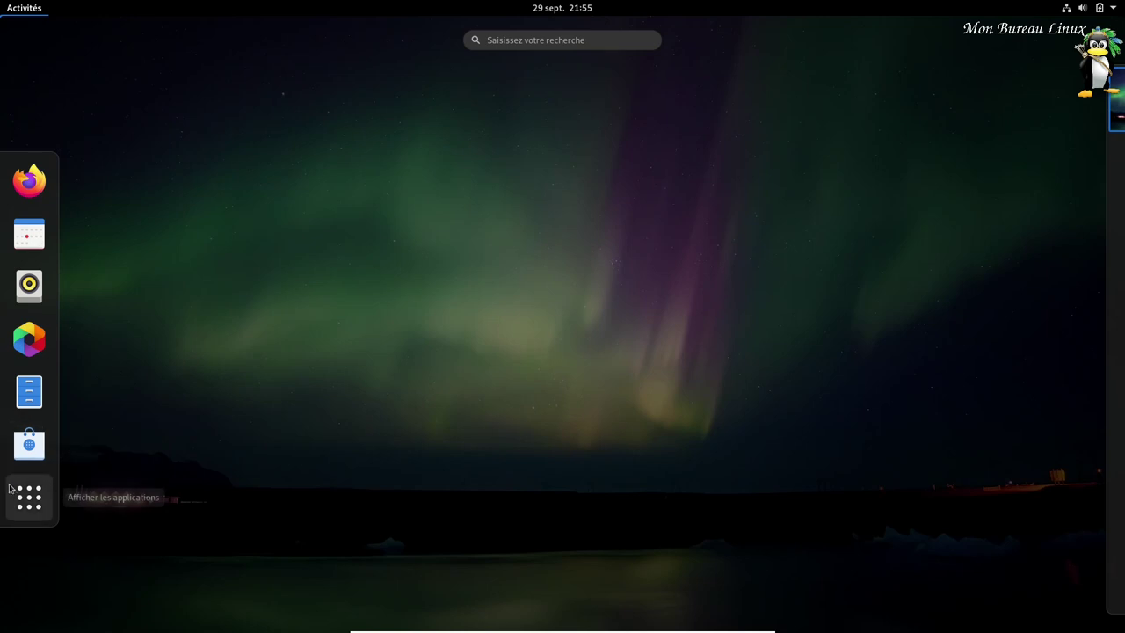
pyautogui.click(18, 494)
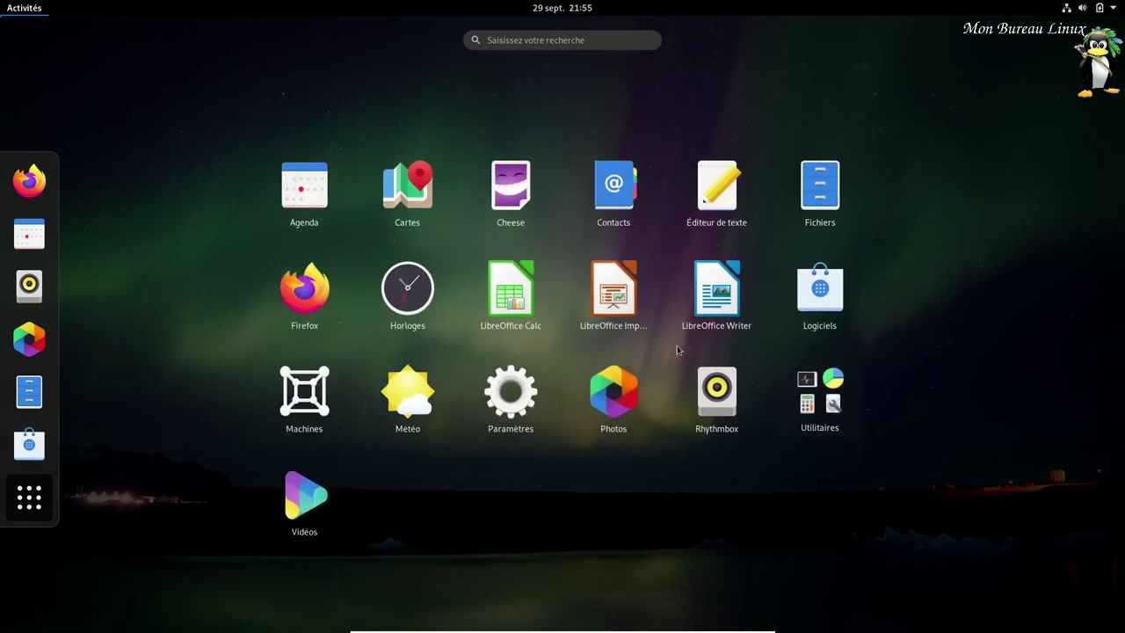
pyautogui.click(805, 393)
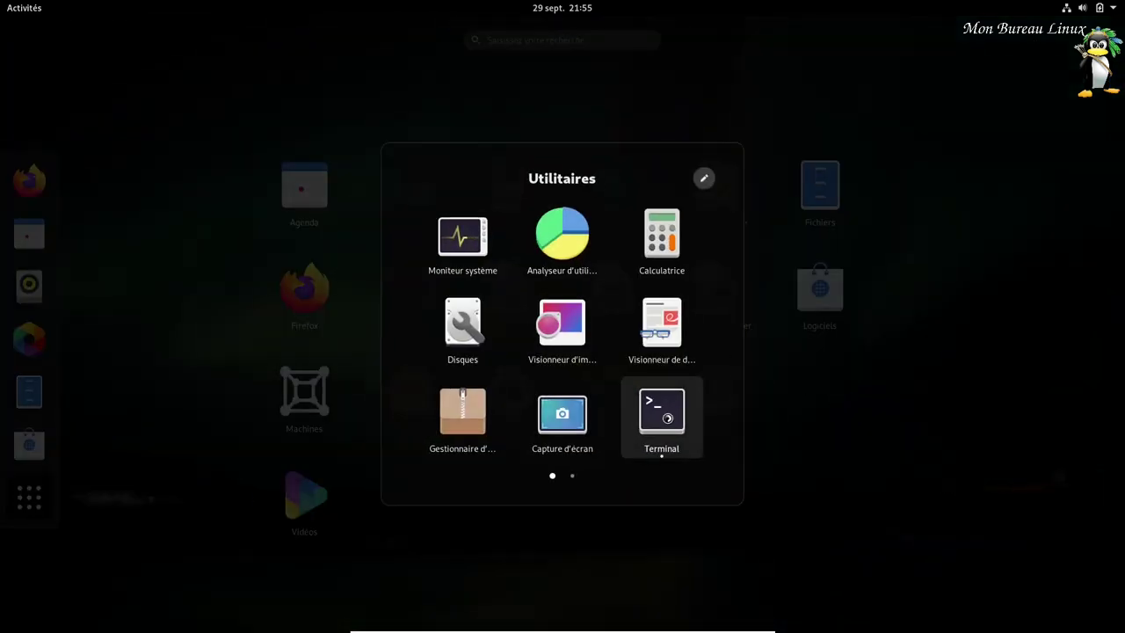
pyautogui.click(661, 409)
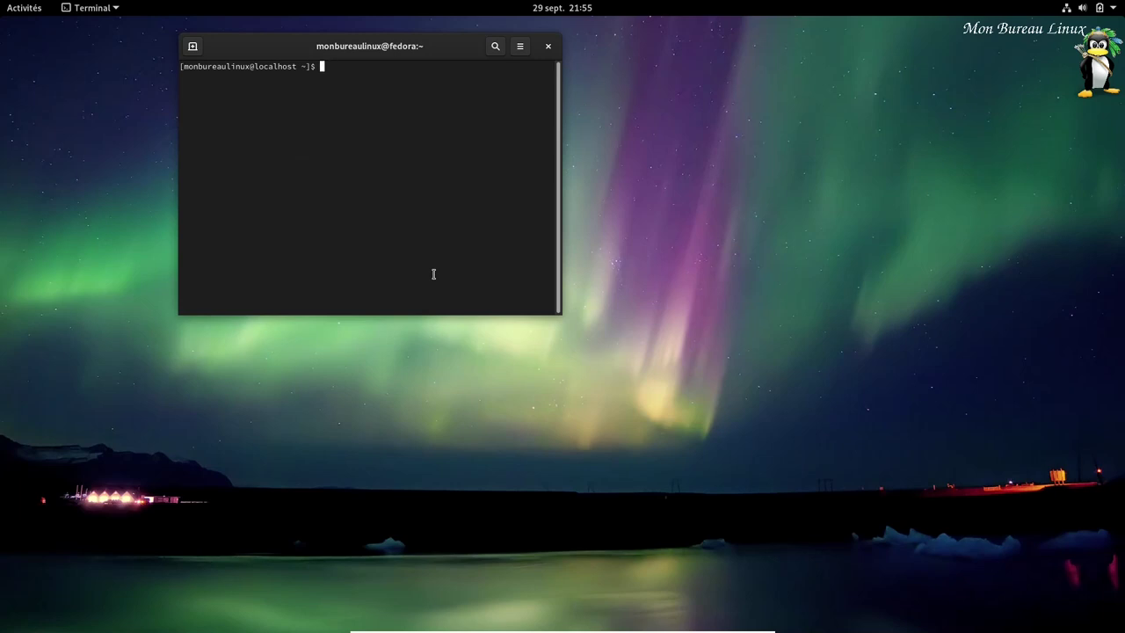
# - Try to install VLC with sudo dnf install vlc, authenticating with the account password, and close the terminal
pyautogui.write('sudo dnf install vlc')
pyautogui.press('Return')
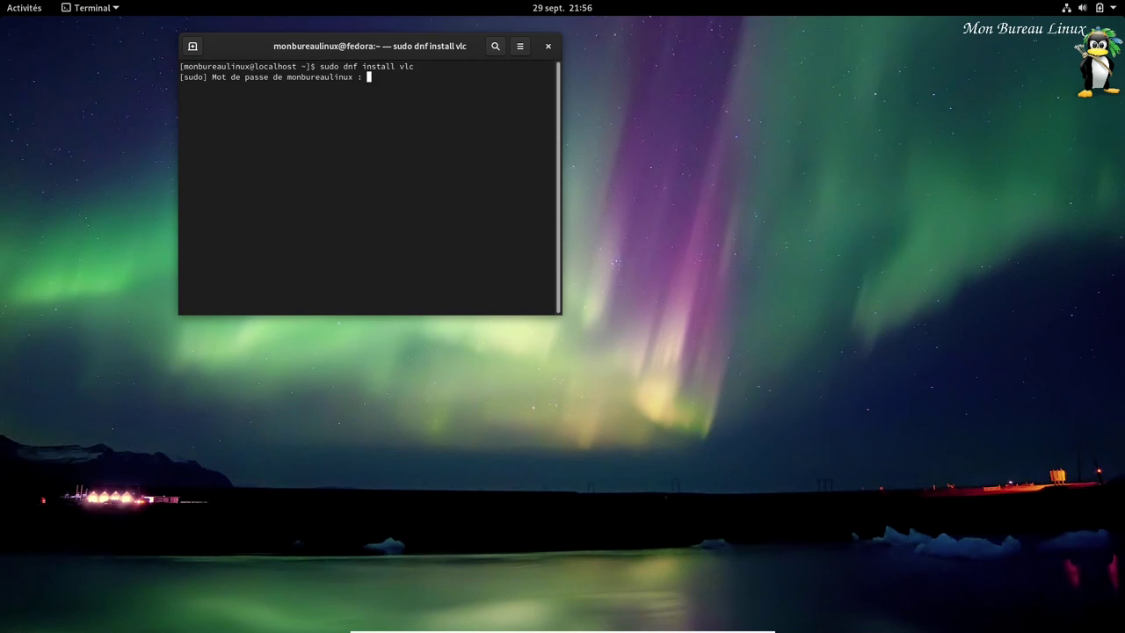
pyautogui.press('Return')
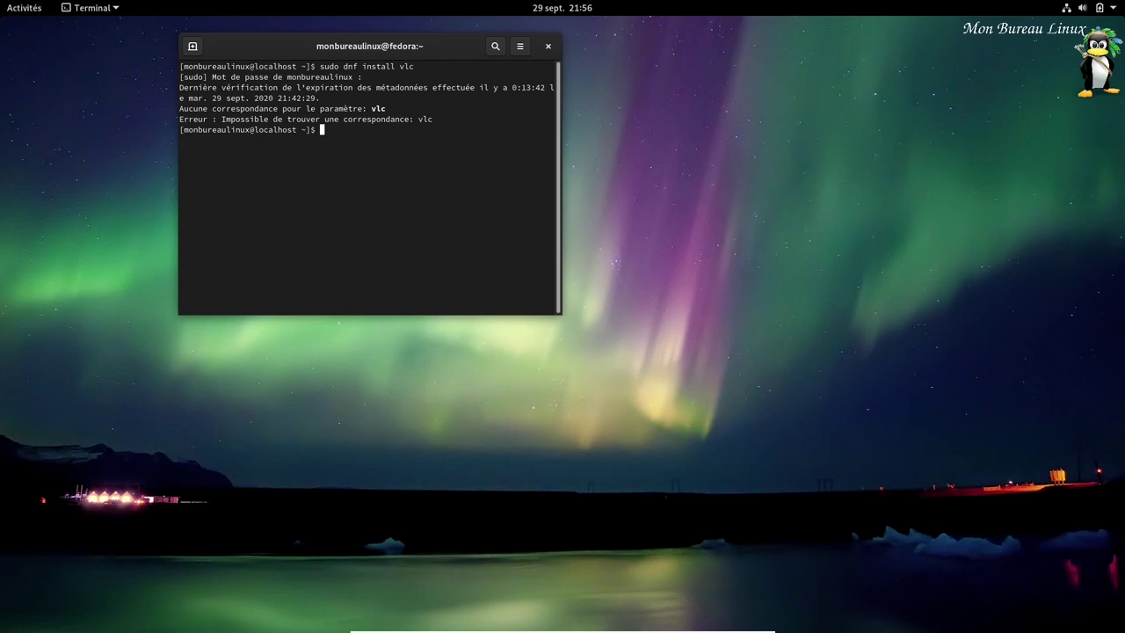
pyautogui.click(548, 46)
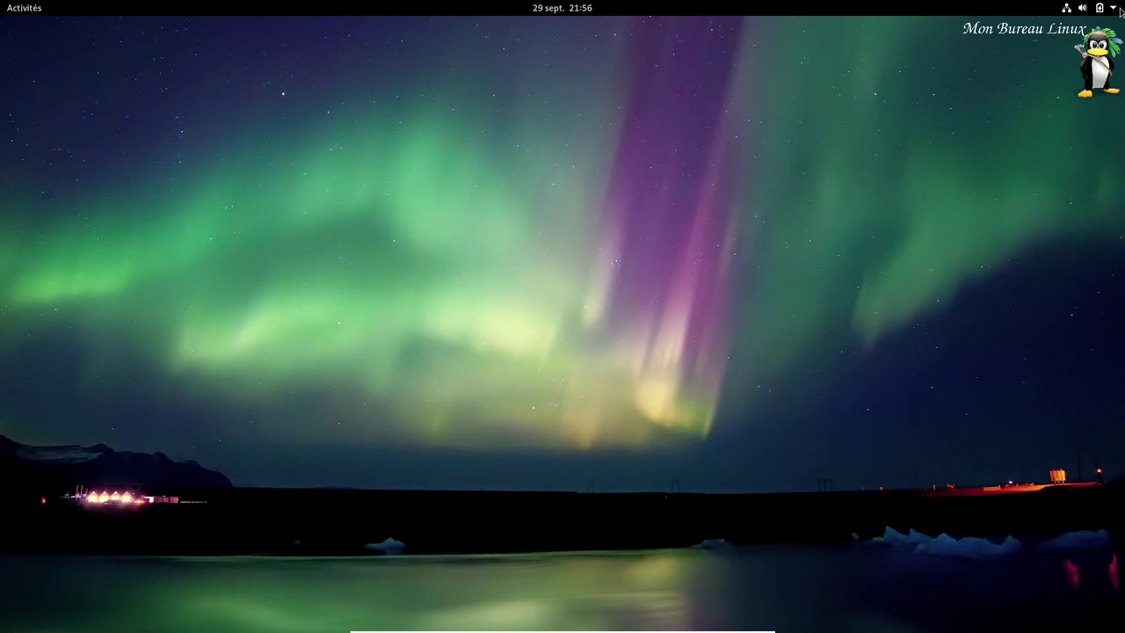
# - Shut down the Fedora virtual machine and close the VirtualBox machine manager
pyautogui.click(1116, 9)
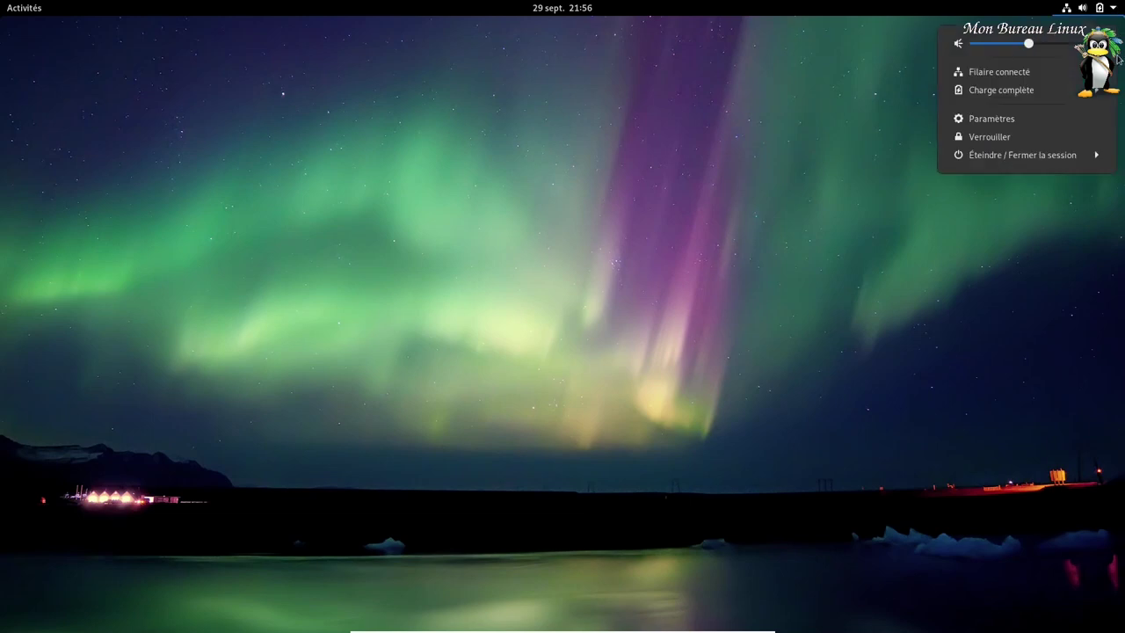
pyautogui.click(1041, 158)
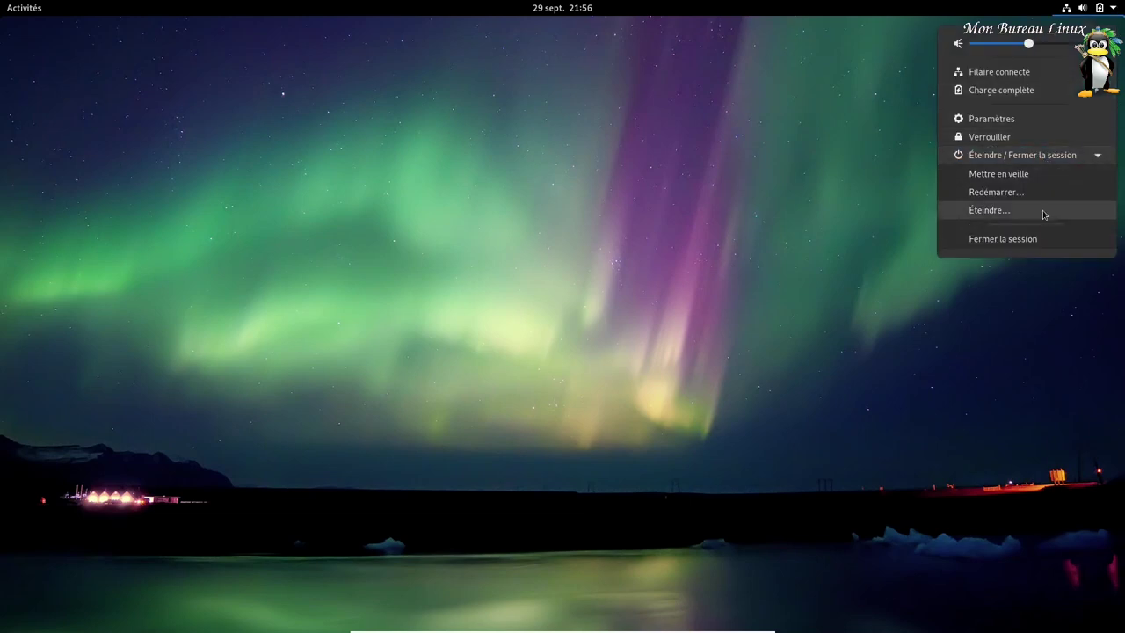
pyautogui.click(1042, 211)
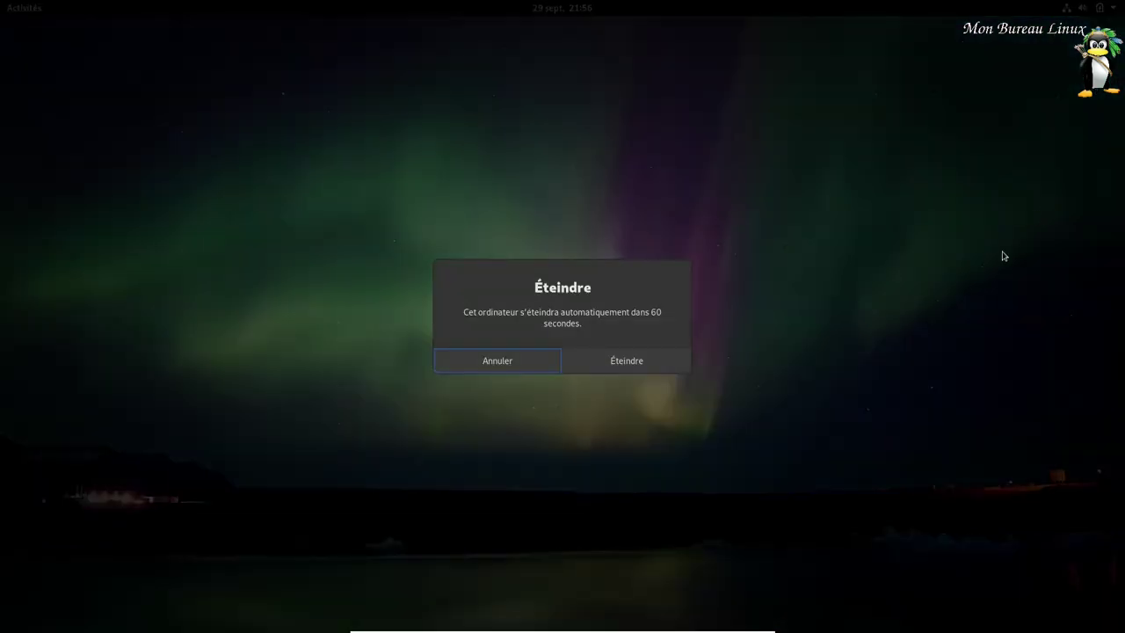
pyautogui.click(642, 367)
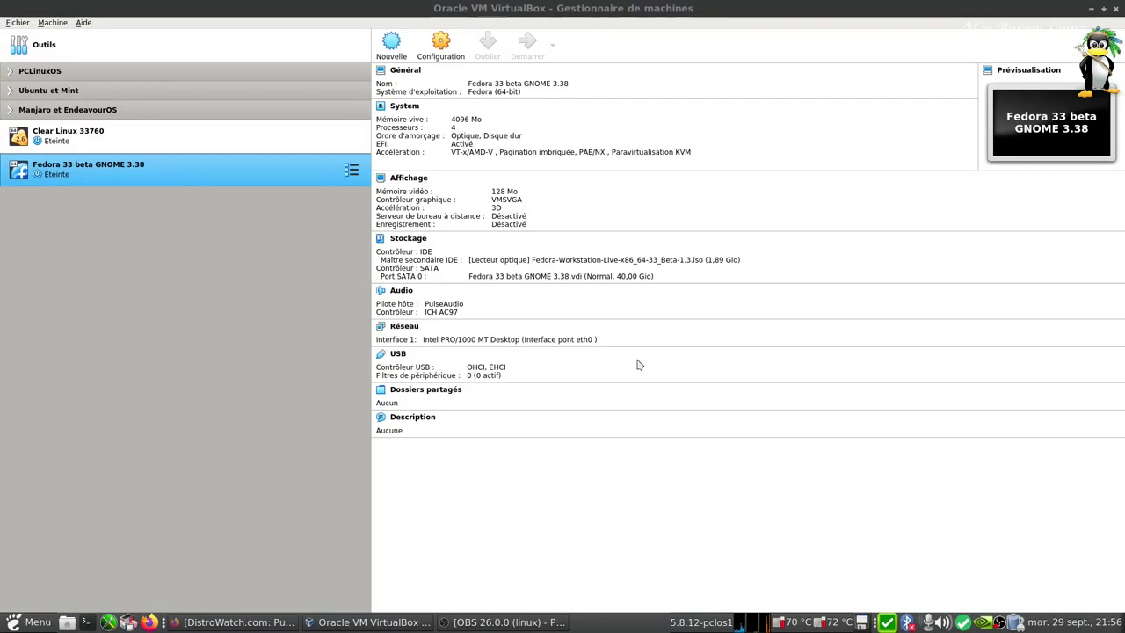
pyautogui.click(1118, 9)
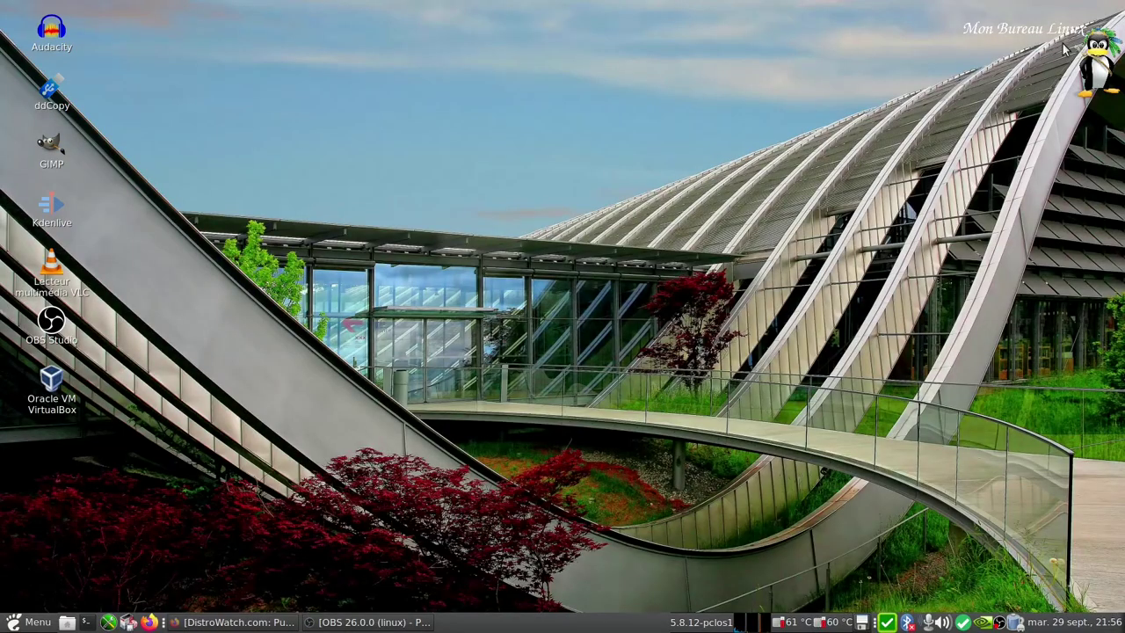